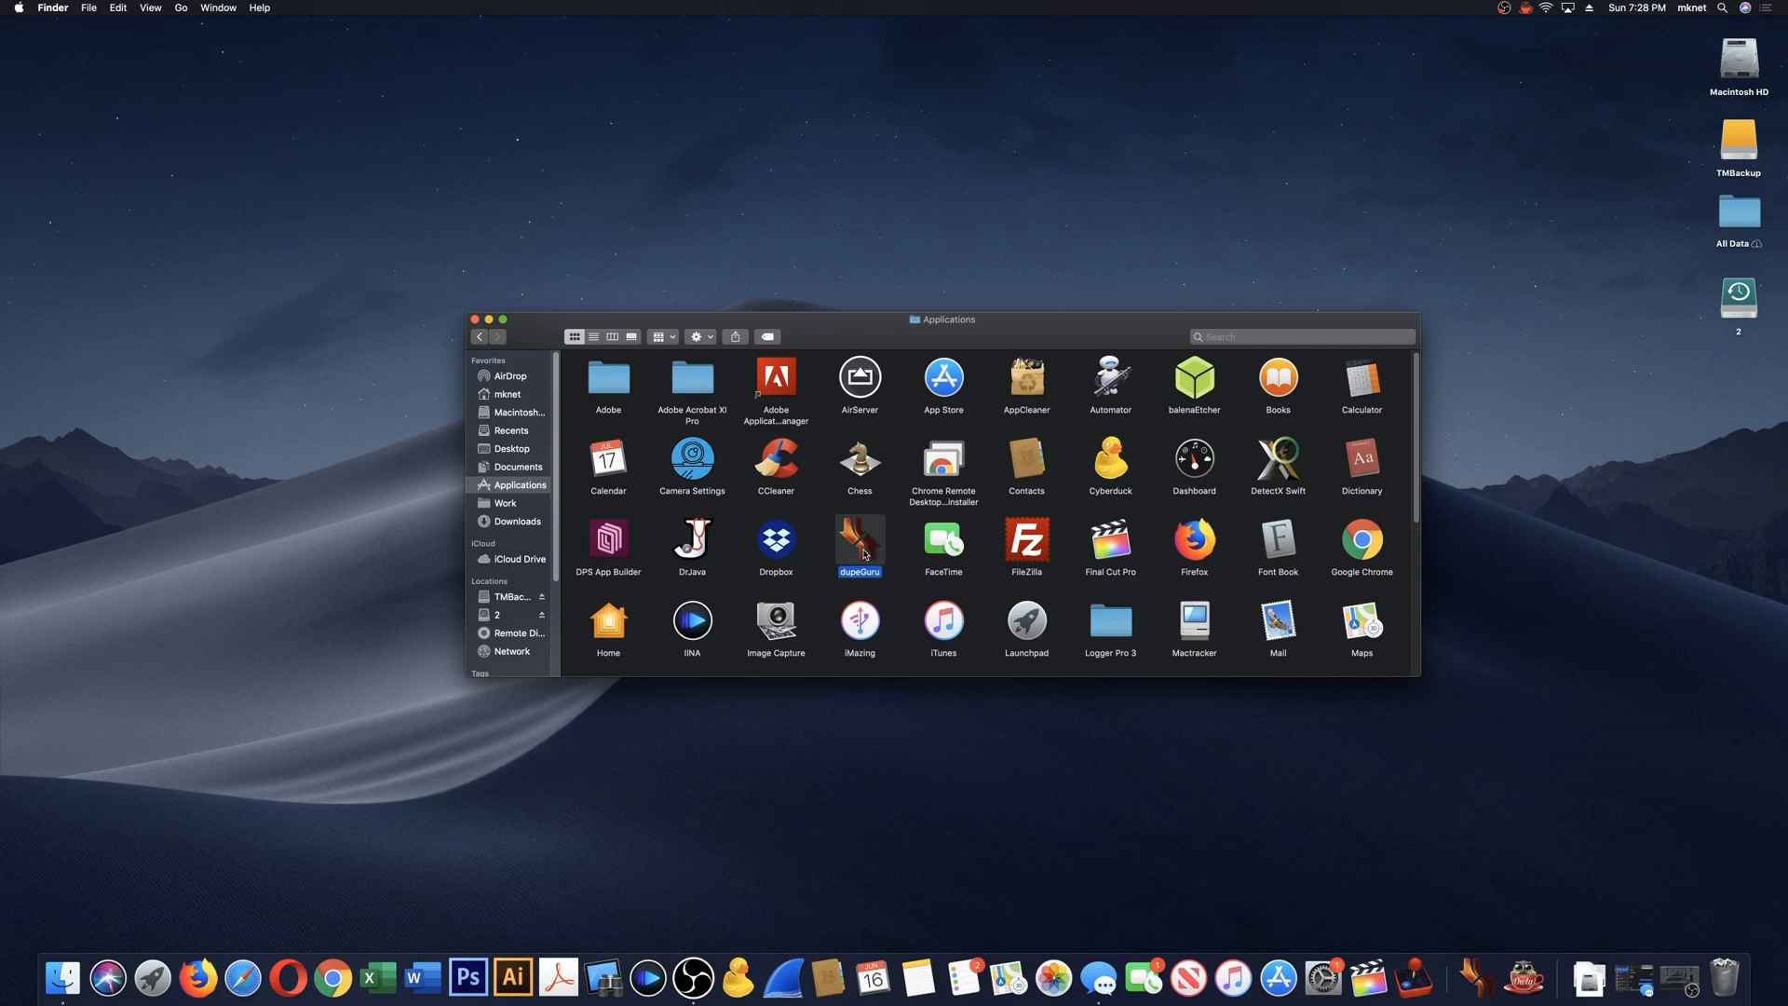
- Preview the dupeGuru application's information in the Applications folder and launch dupeGuru
key("space")
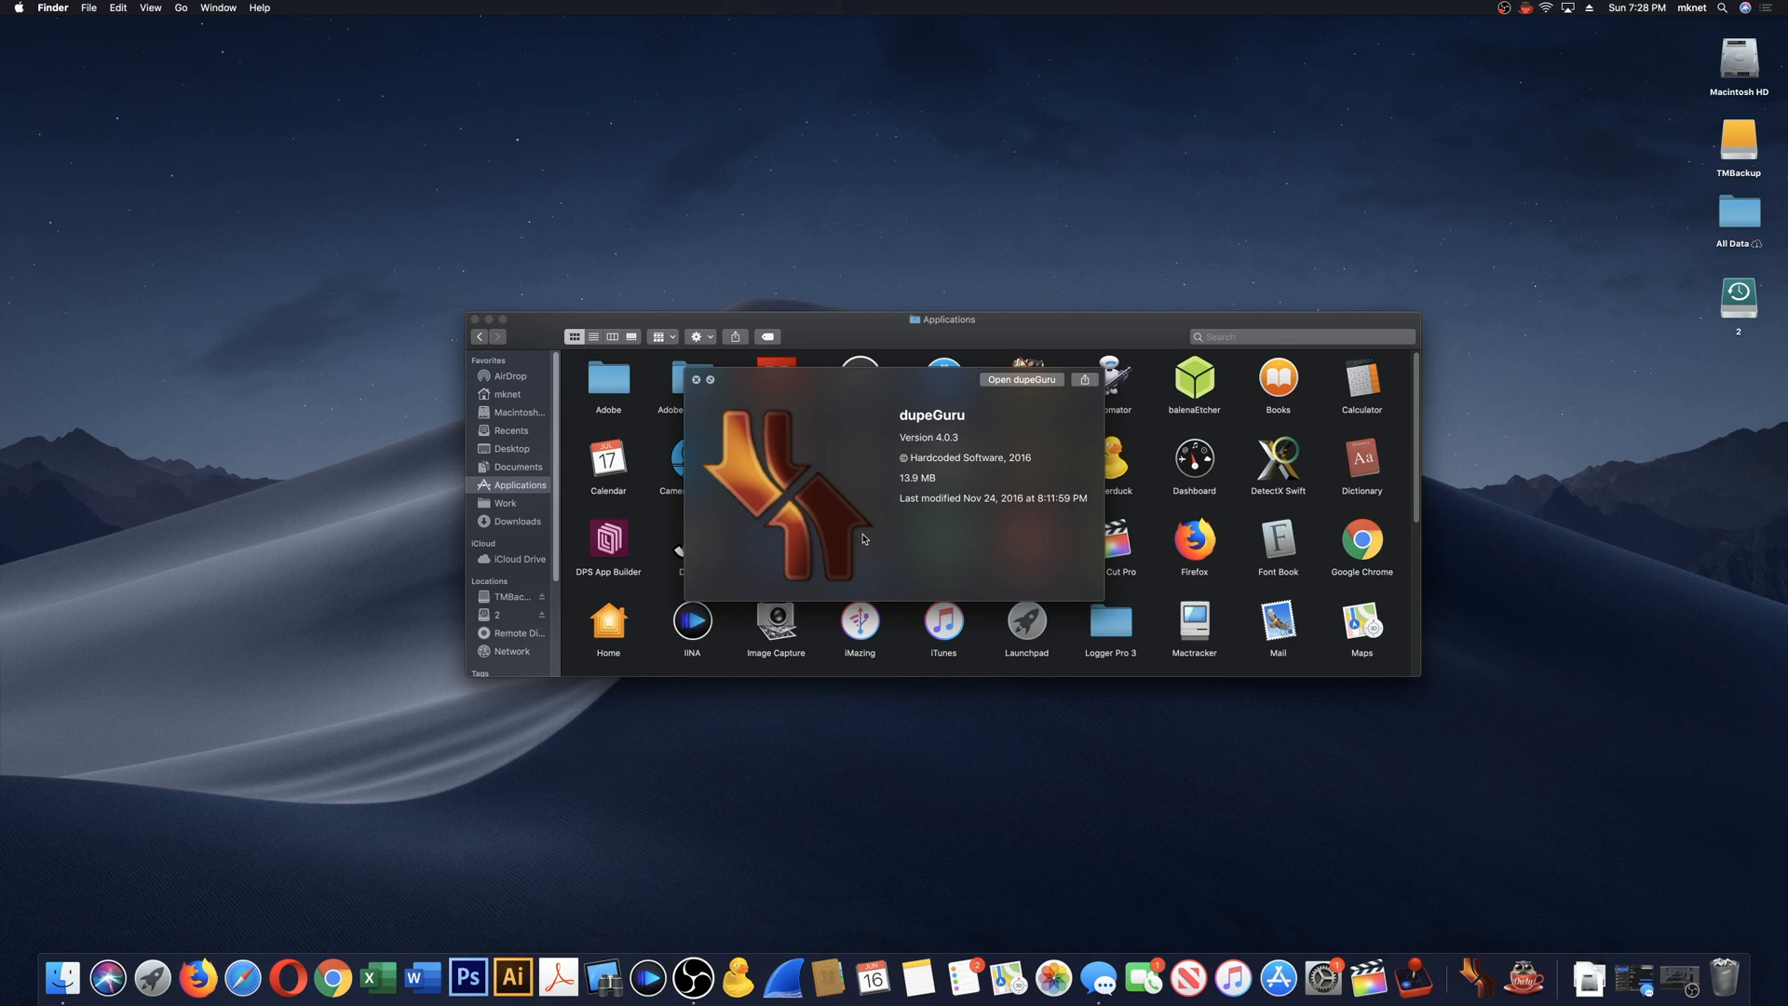
key("space")
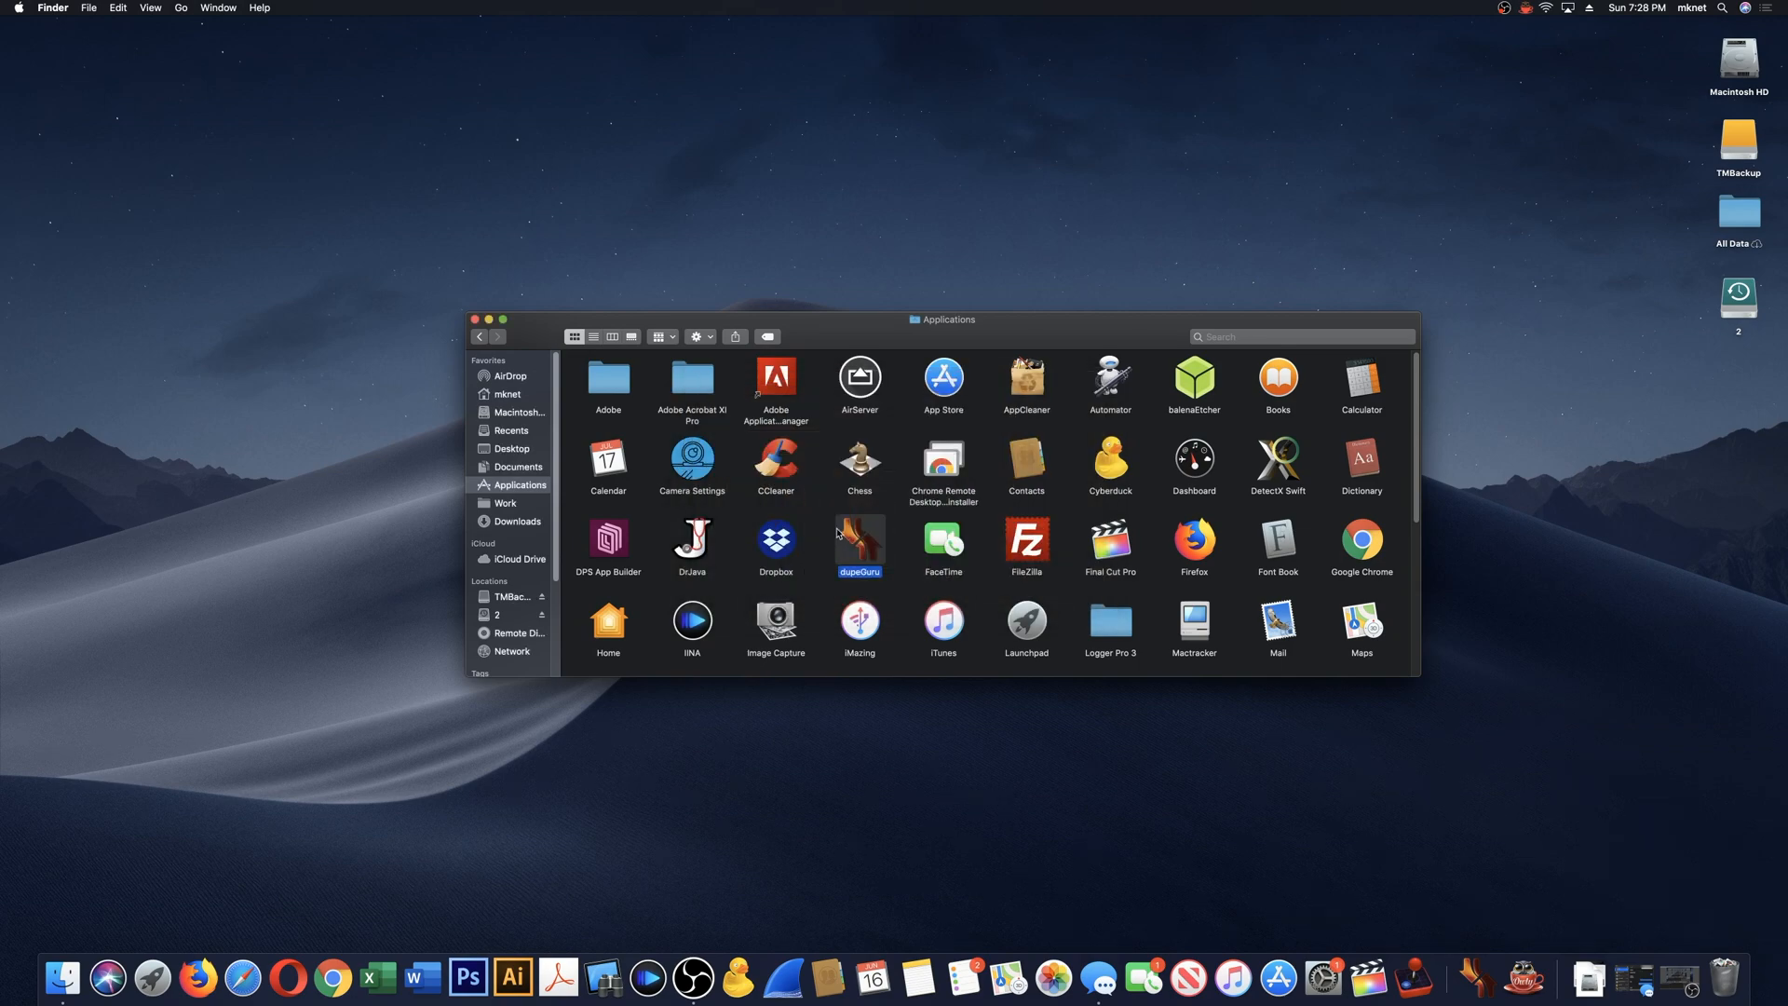
double_click(866, 544)
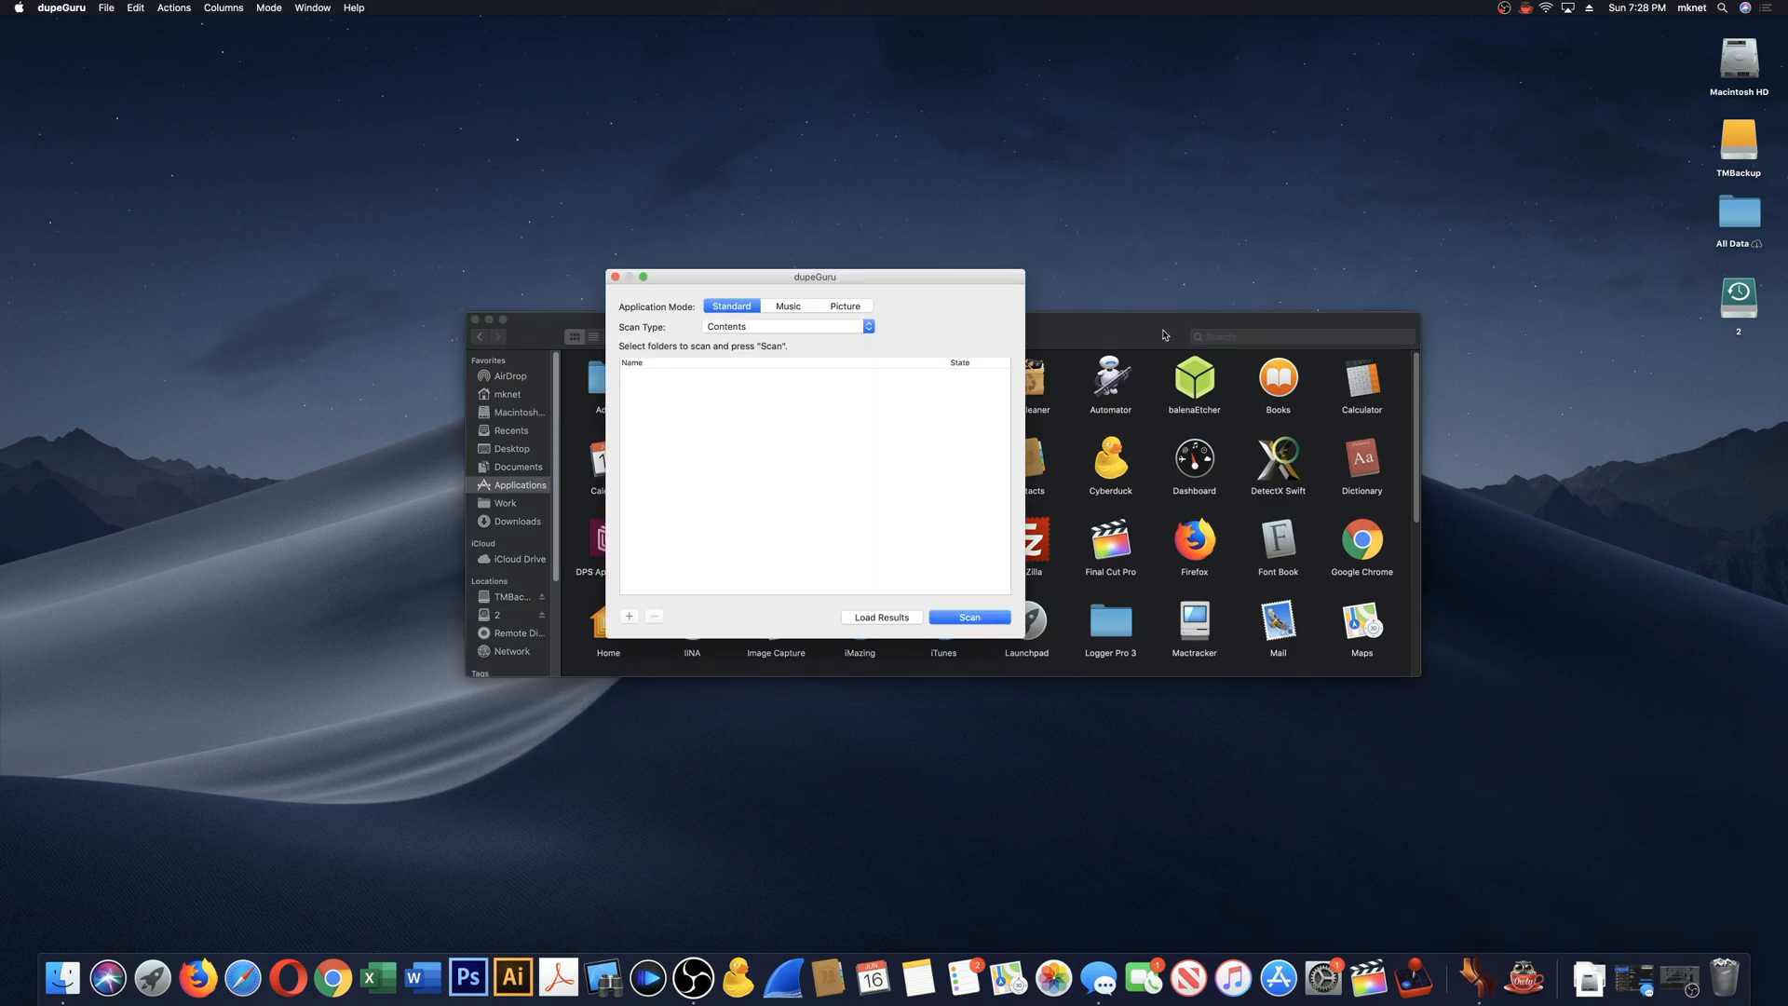
- Minimize the Applications folder window and bring the dupeGuru window to the front
left_click(1761, 298)
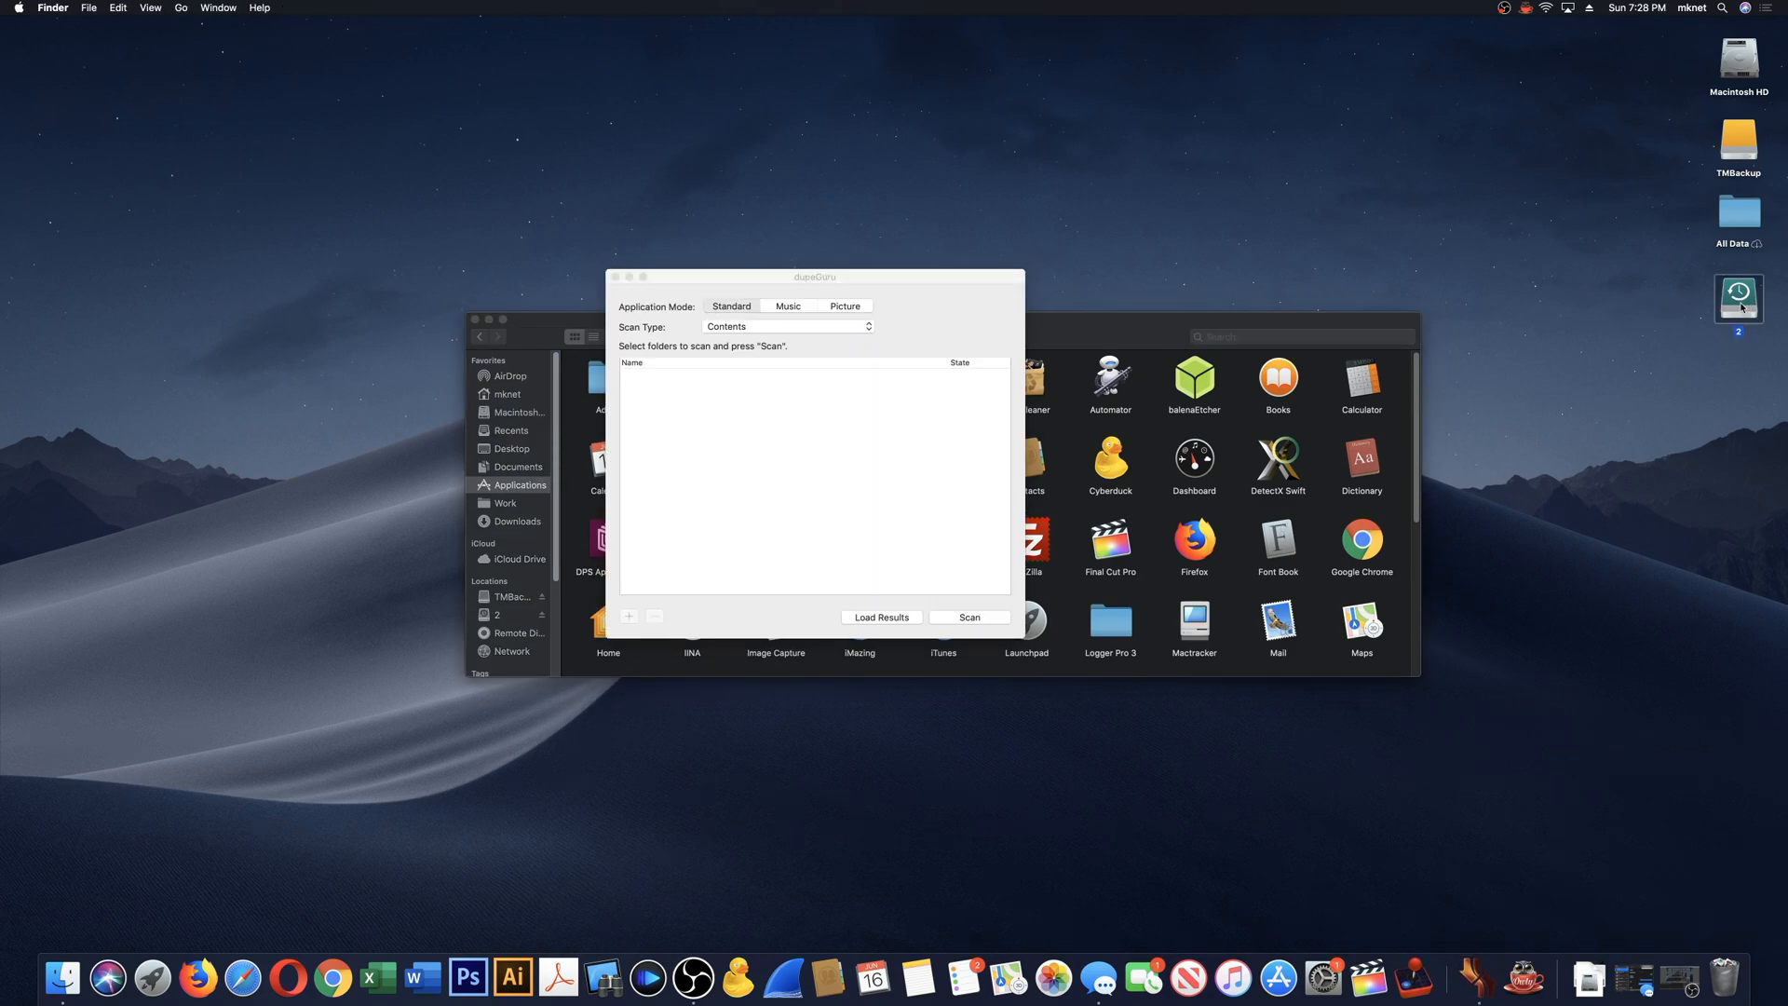
left_click(1062, 334)
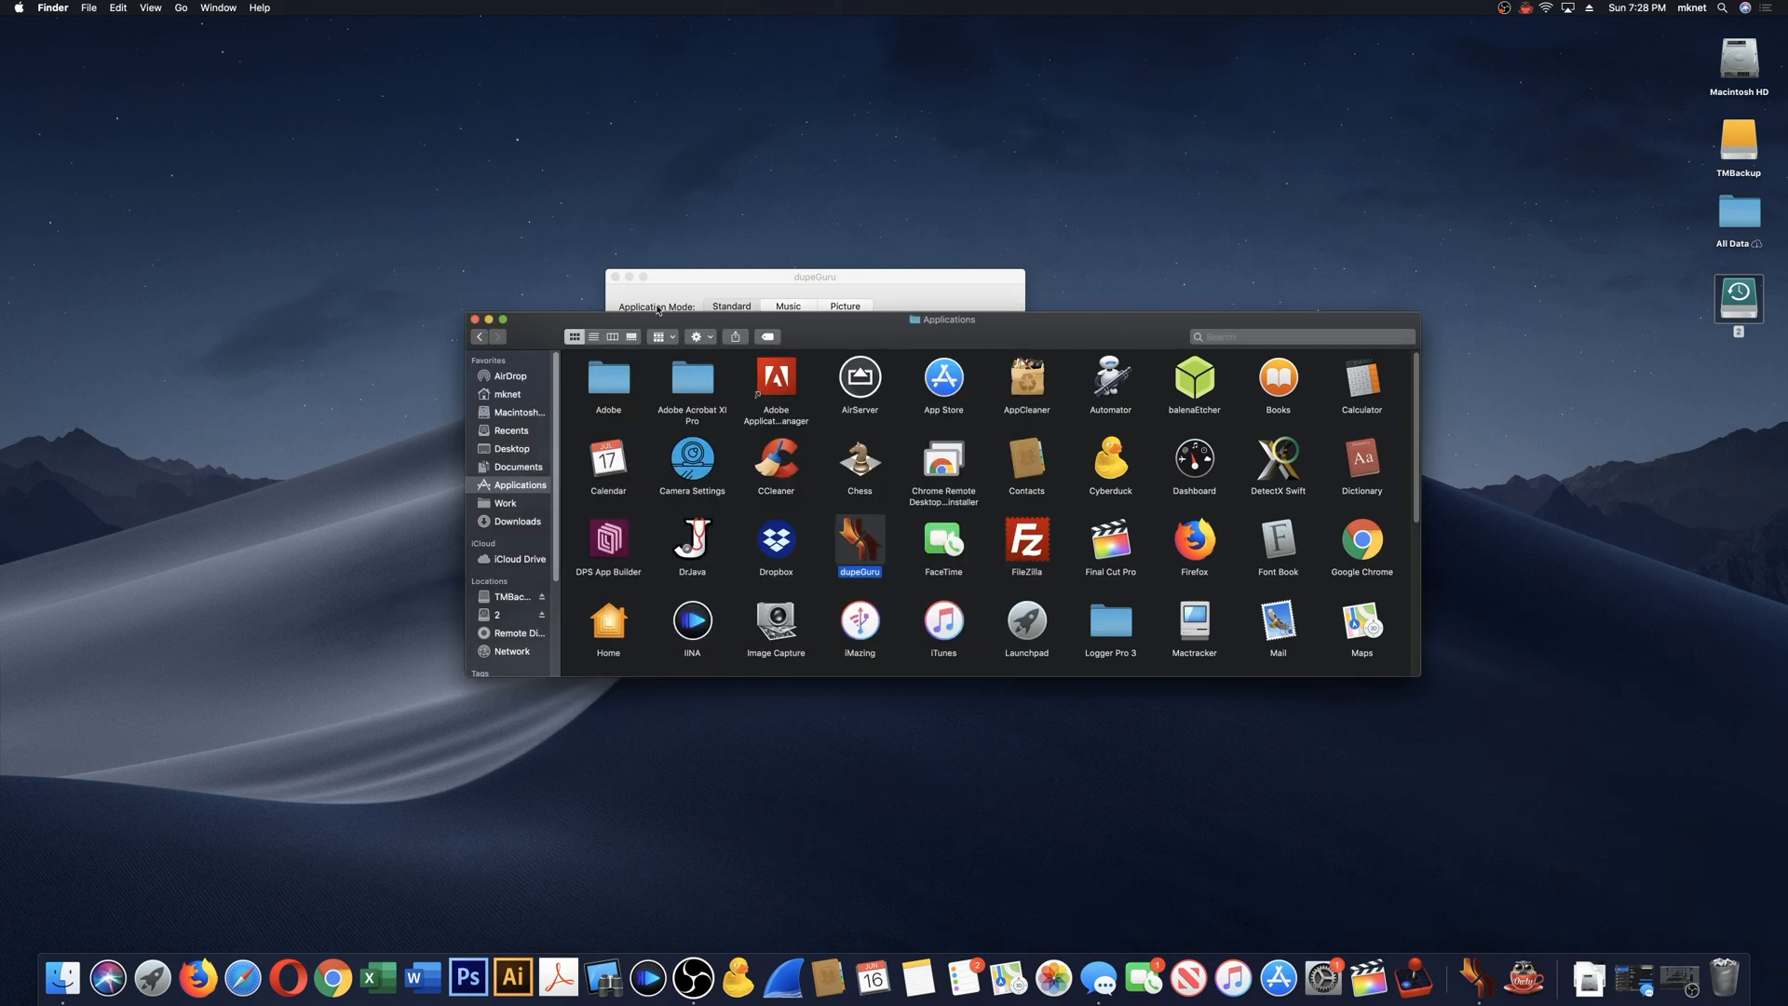
left_click(489, 320)
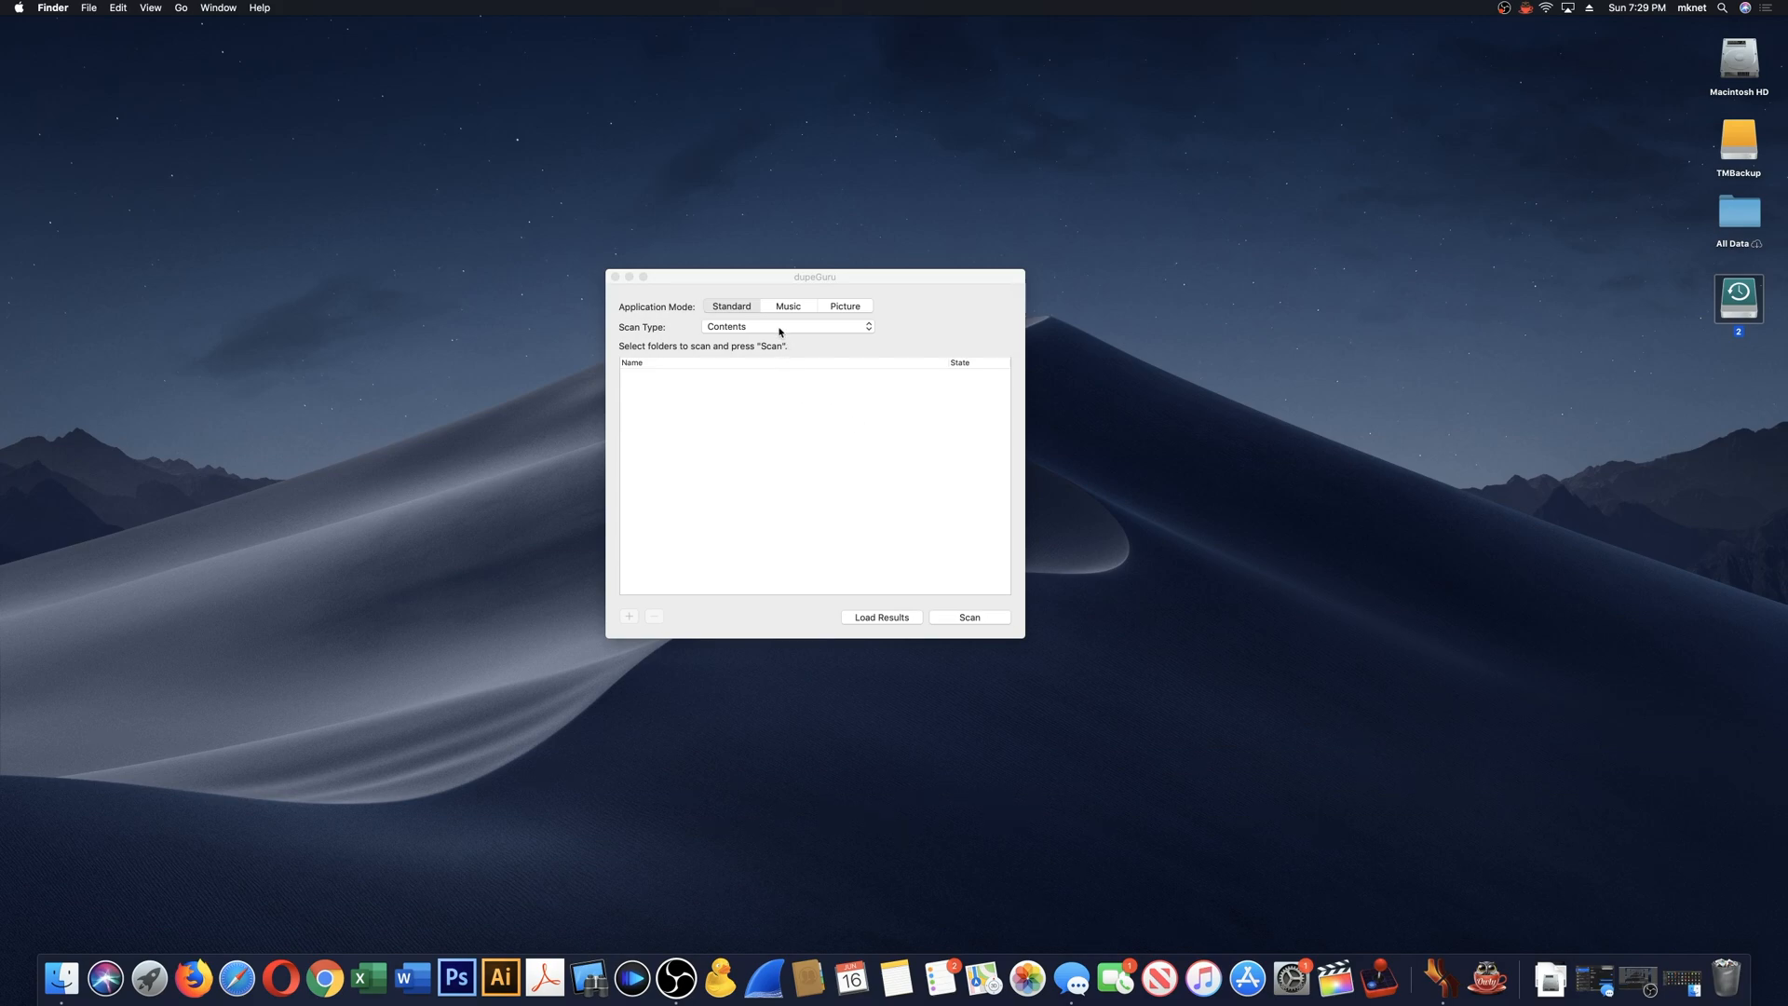
left_click(745, 308)
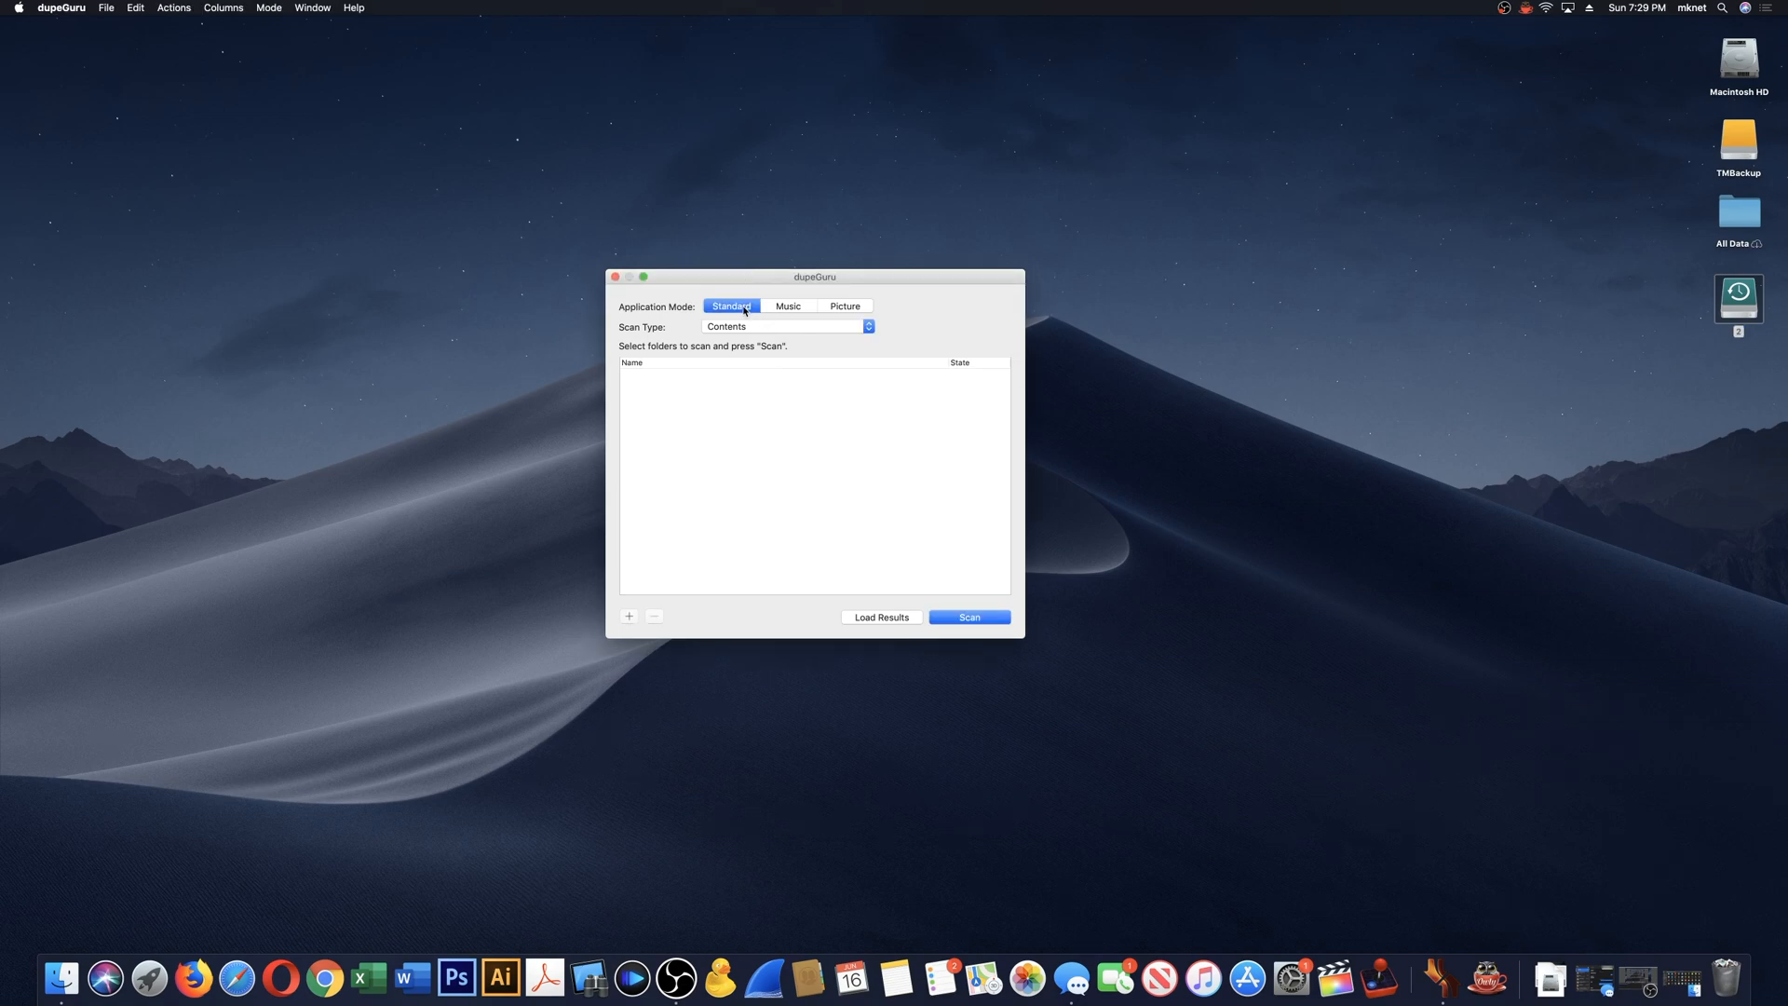
left_click_drag(825, 277, 834, 290)
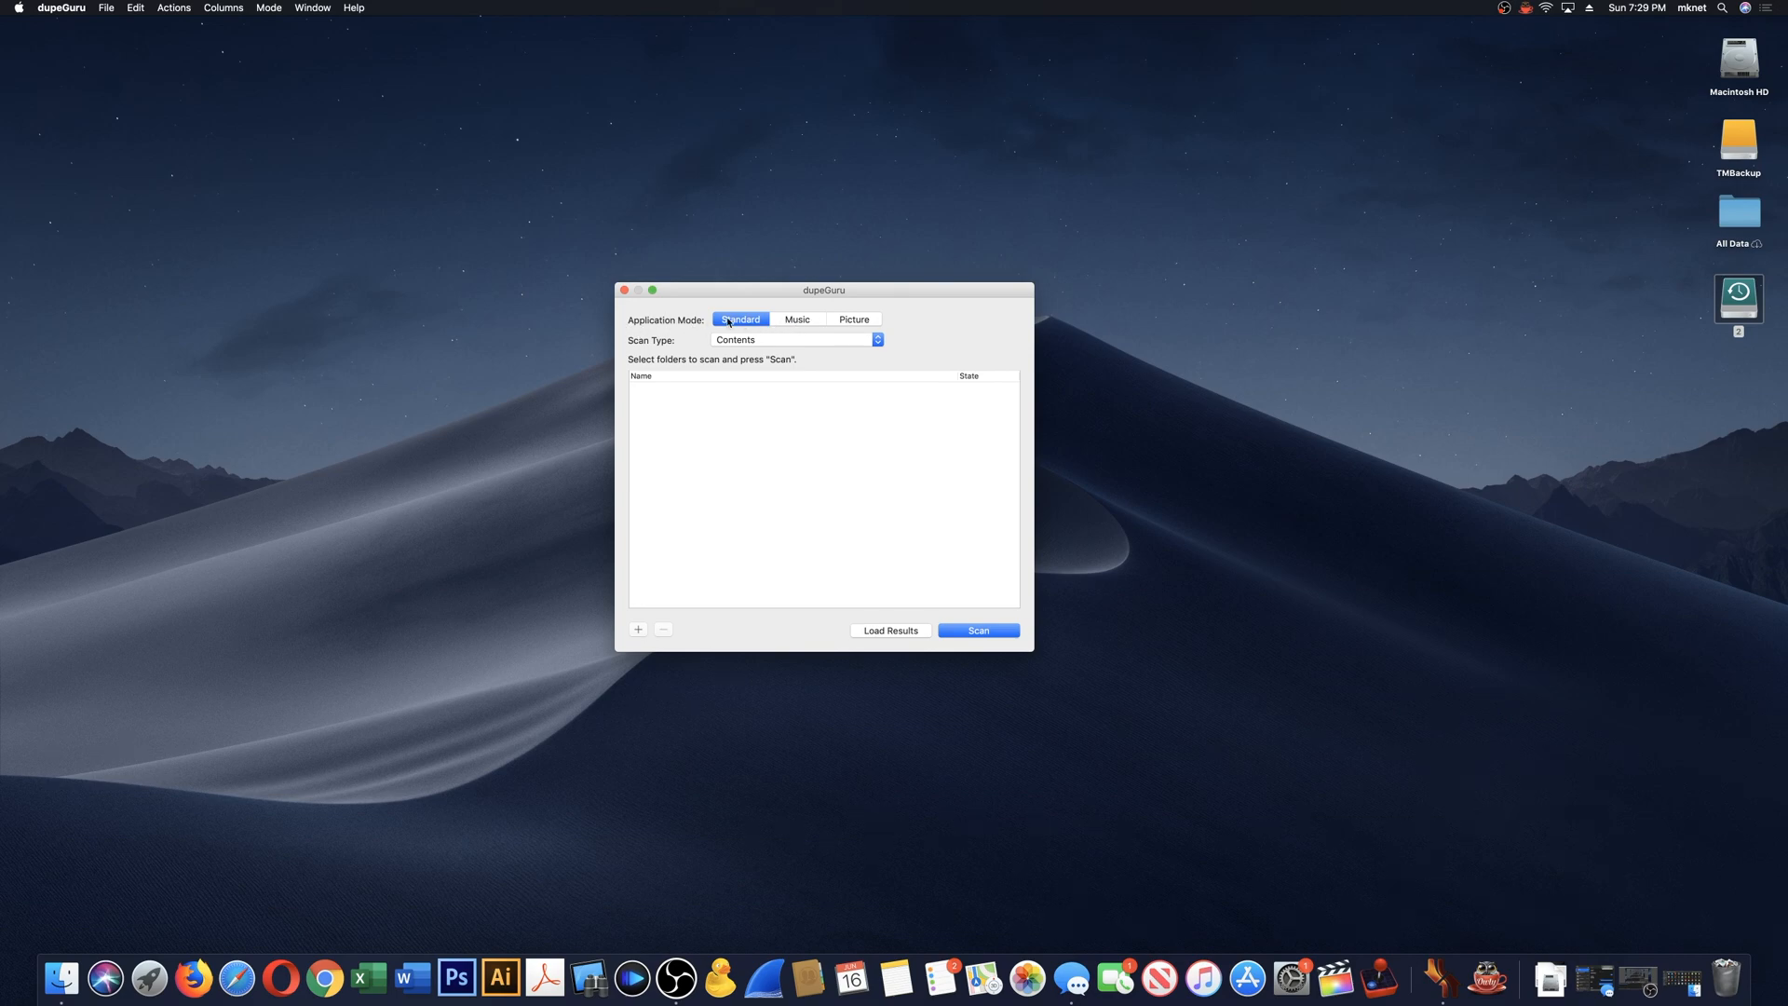
- Review the scan types offered in the Standard, Music and Picture application modes
left_click(745, 340)
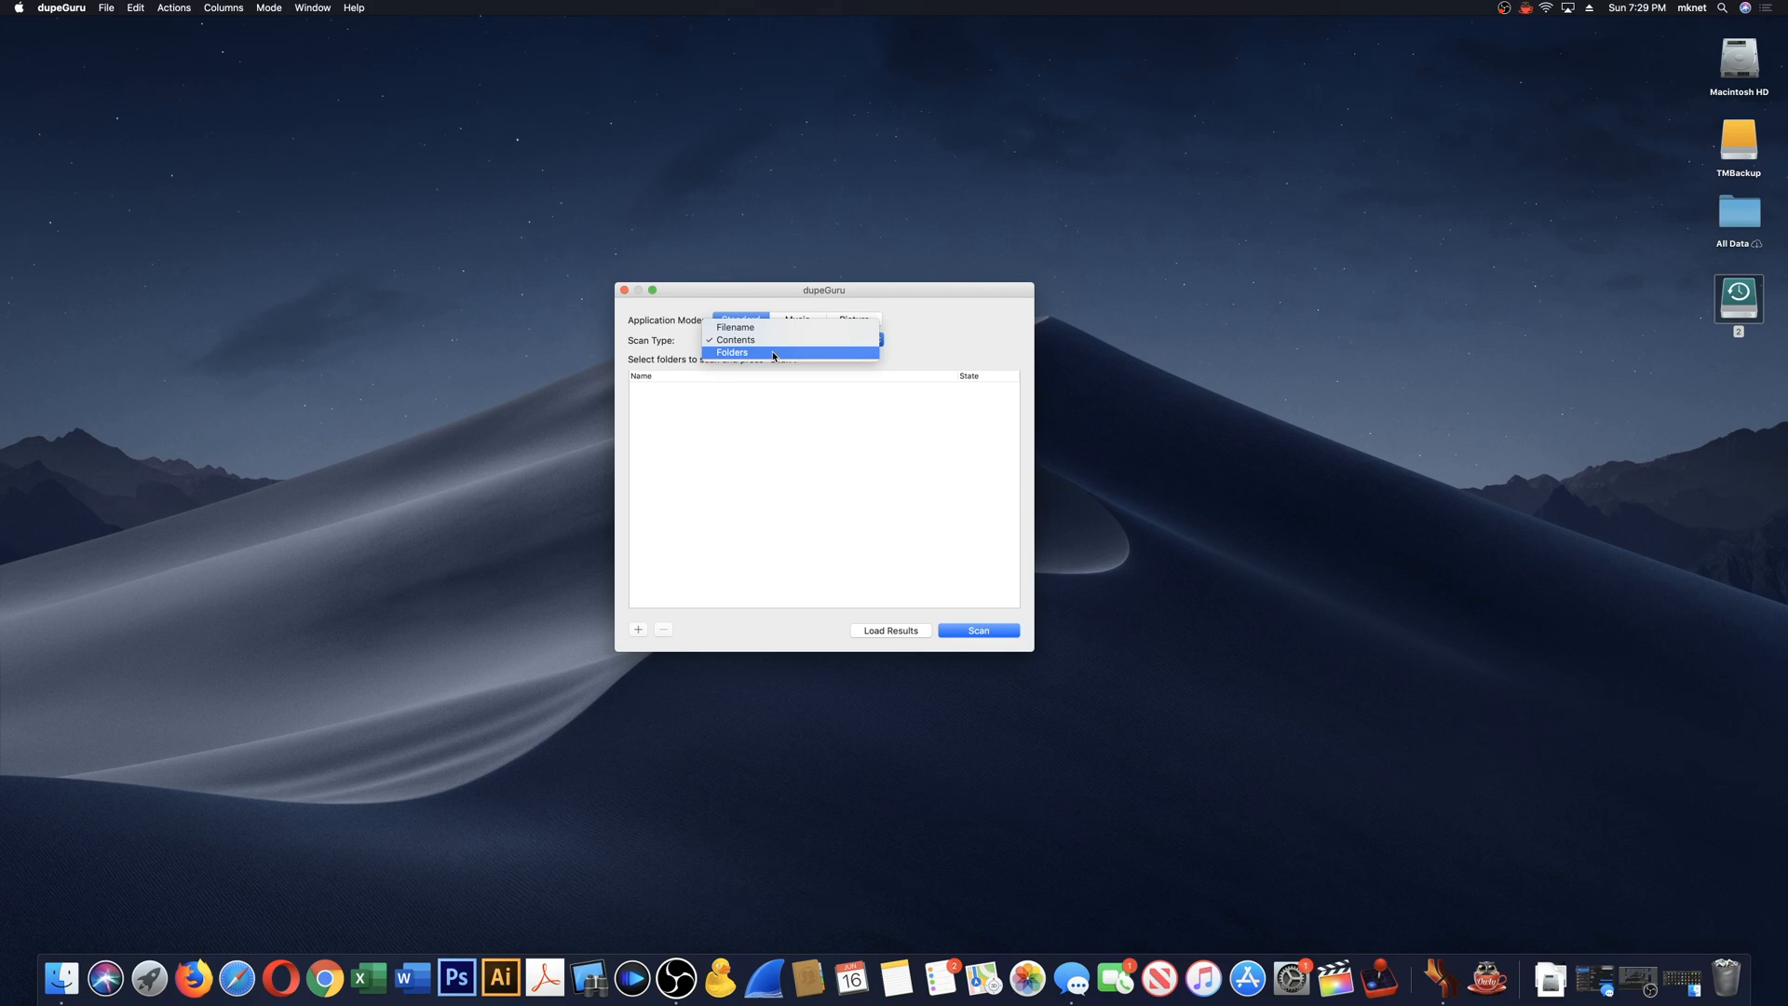
left_click(773, 356)
left_click(798, 319)
left_click(798, 340)
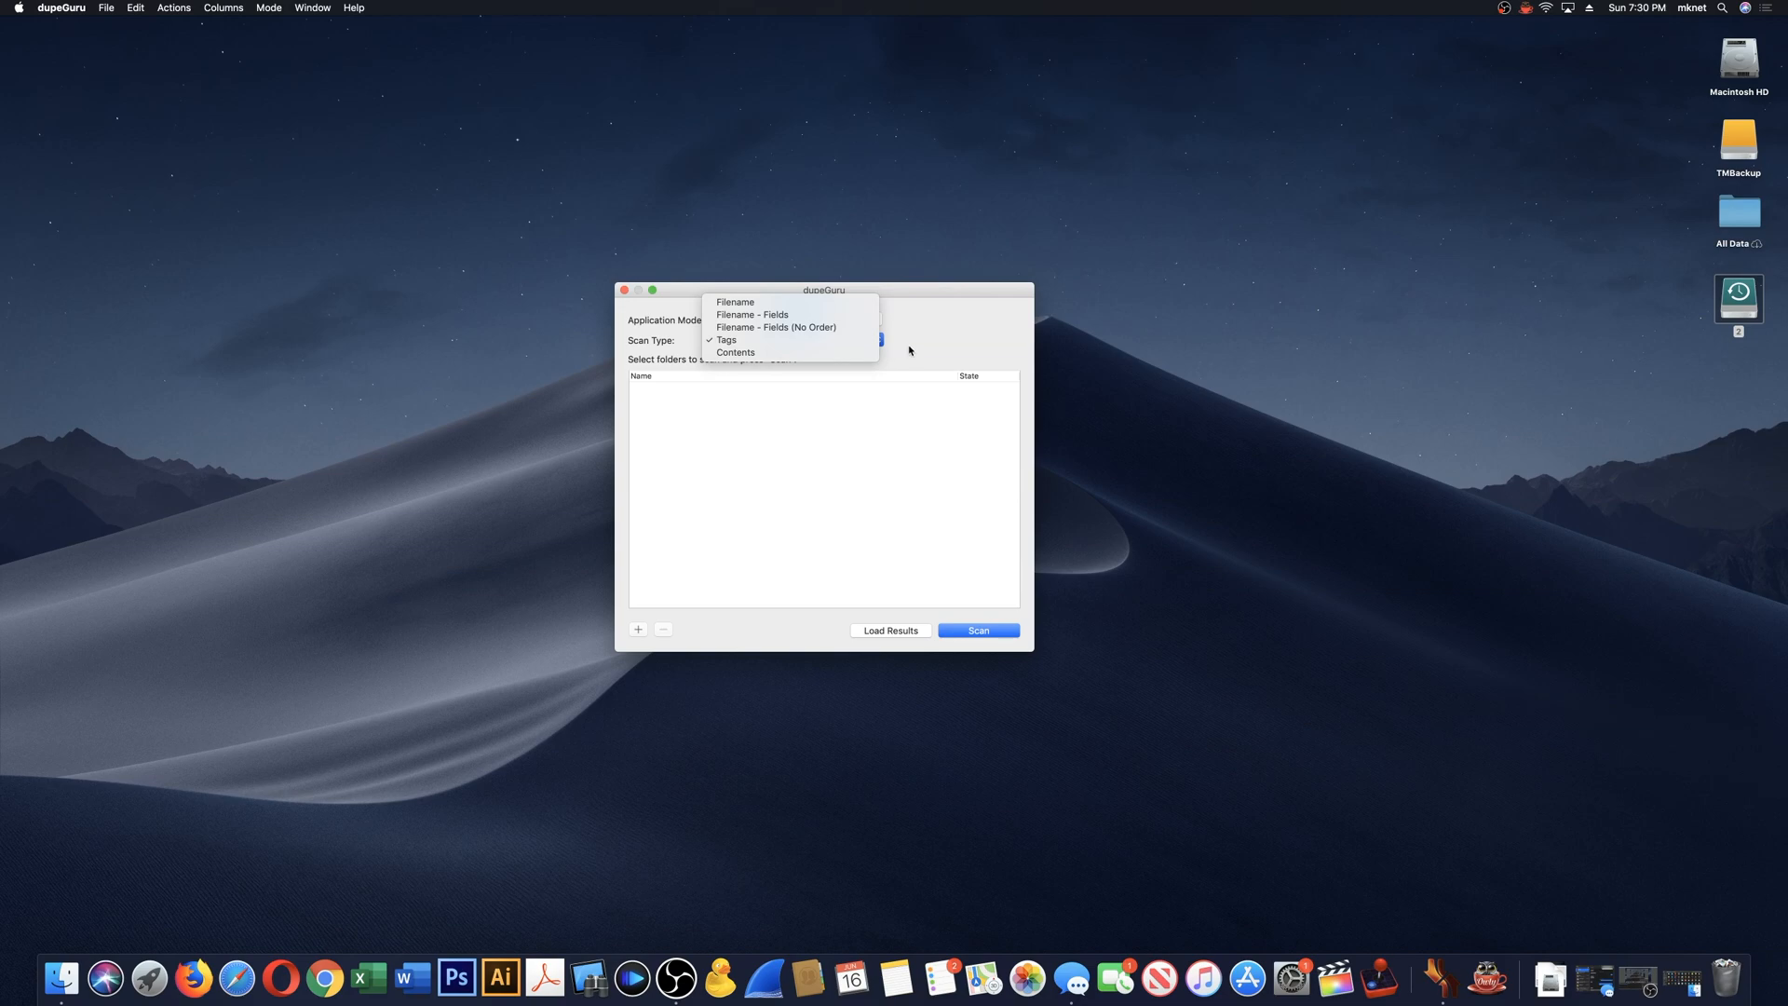
left_click(958, 338)
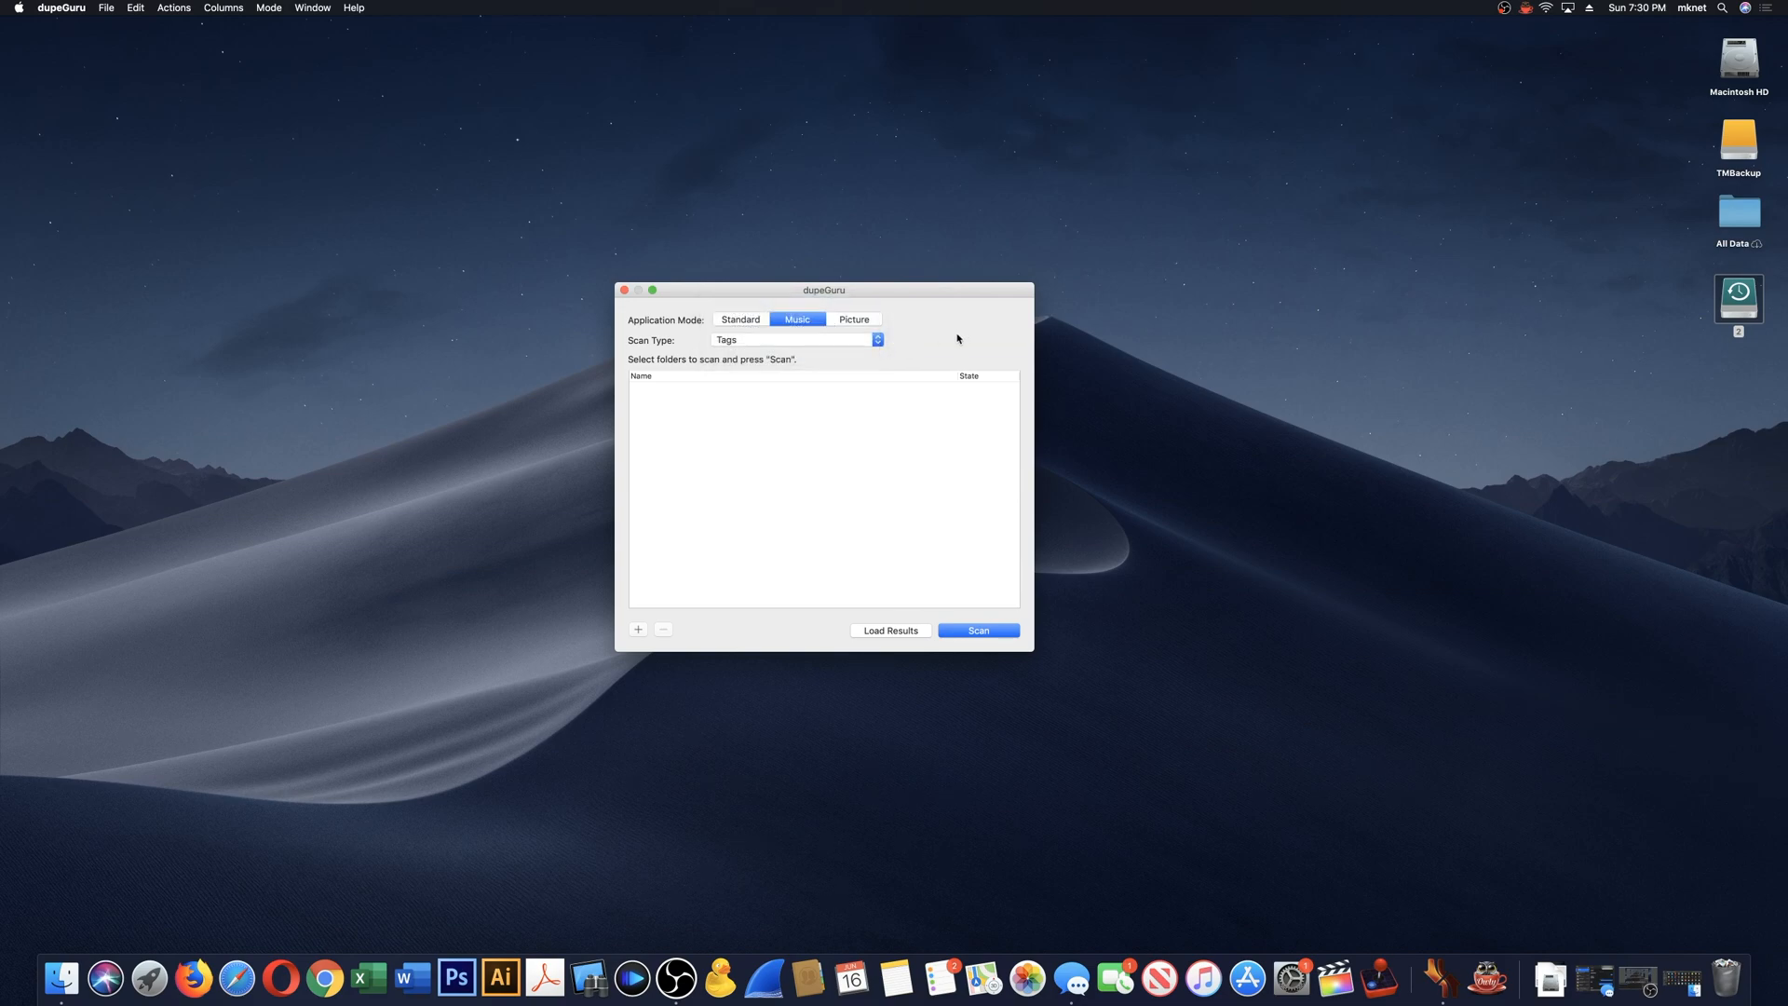
left_click(863, 325)
left_click(843, 341)
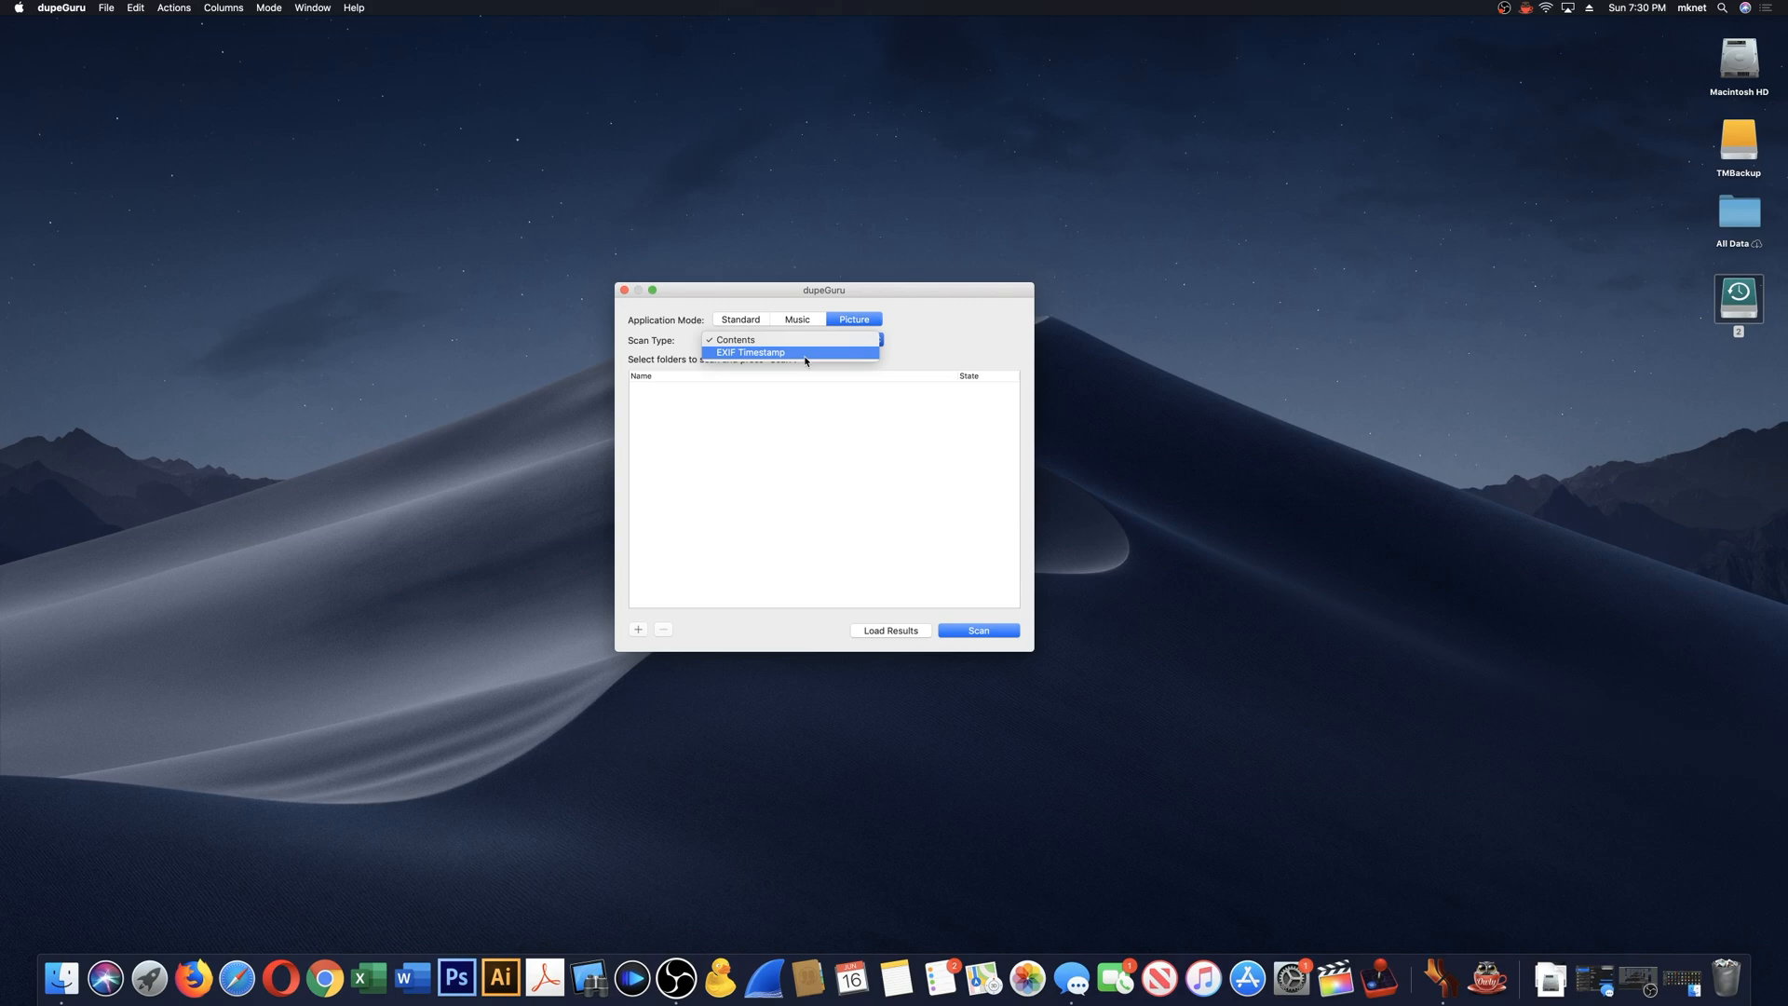
left_click(963, 301)
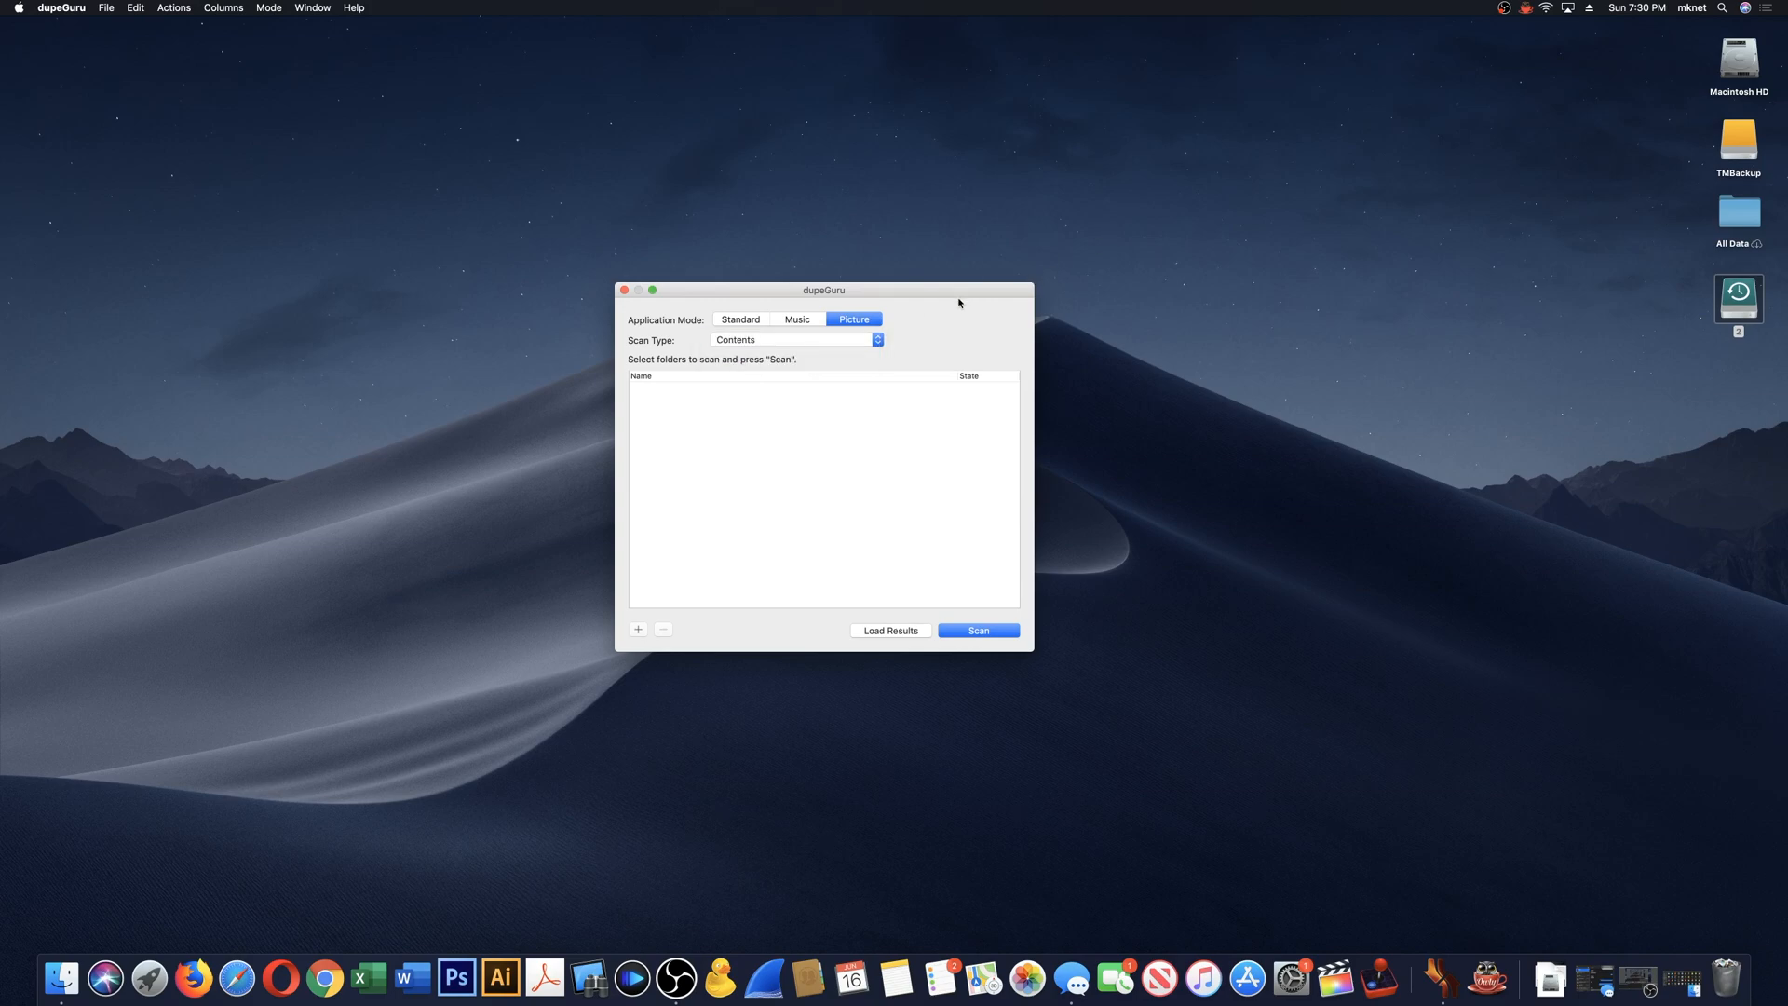
- Switch the application mode to Standard and add the drive named 2 to the folders to scan
left_click(755, 324)
left_click(640, 632)
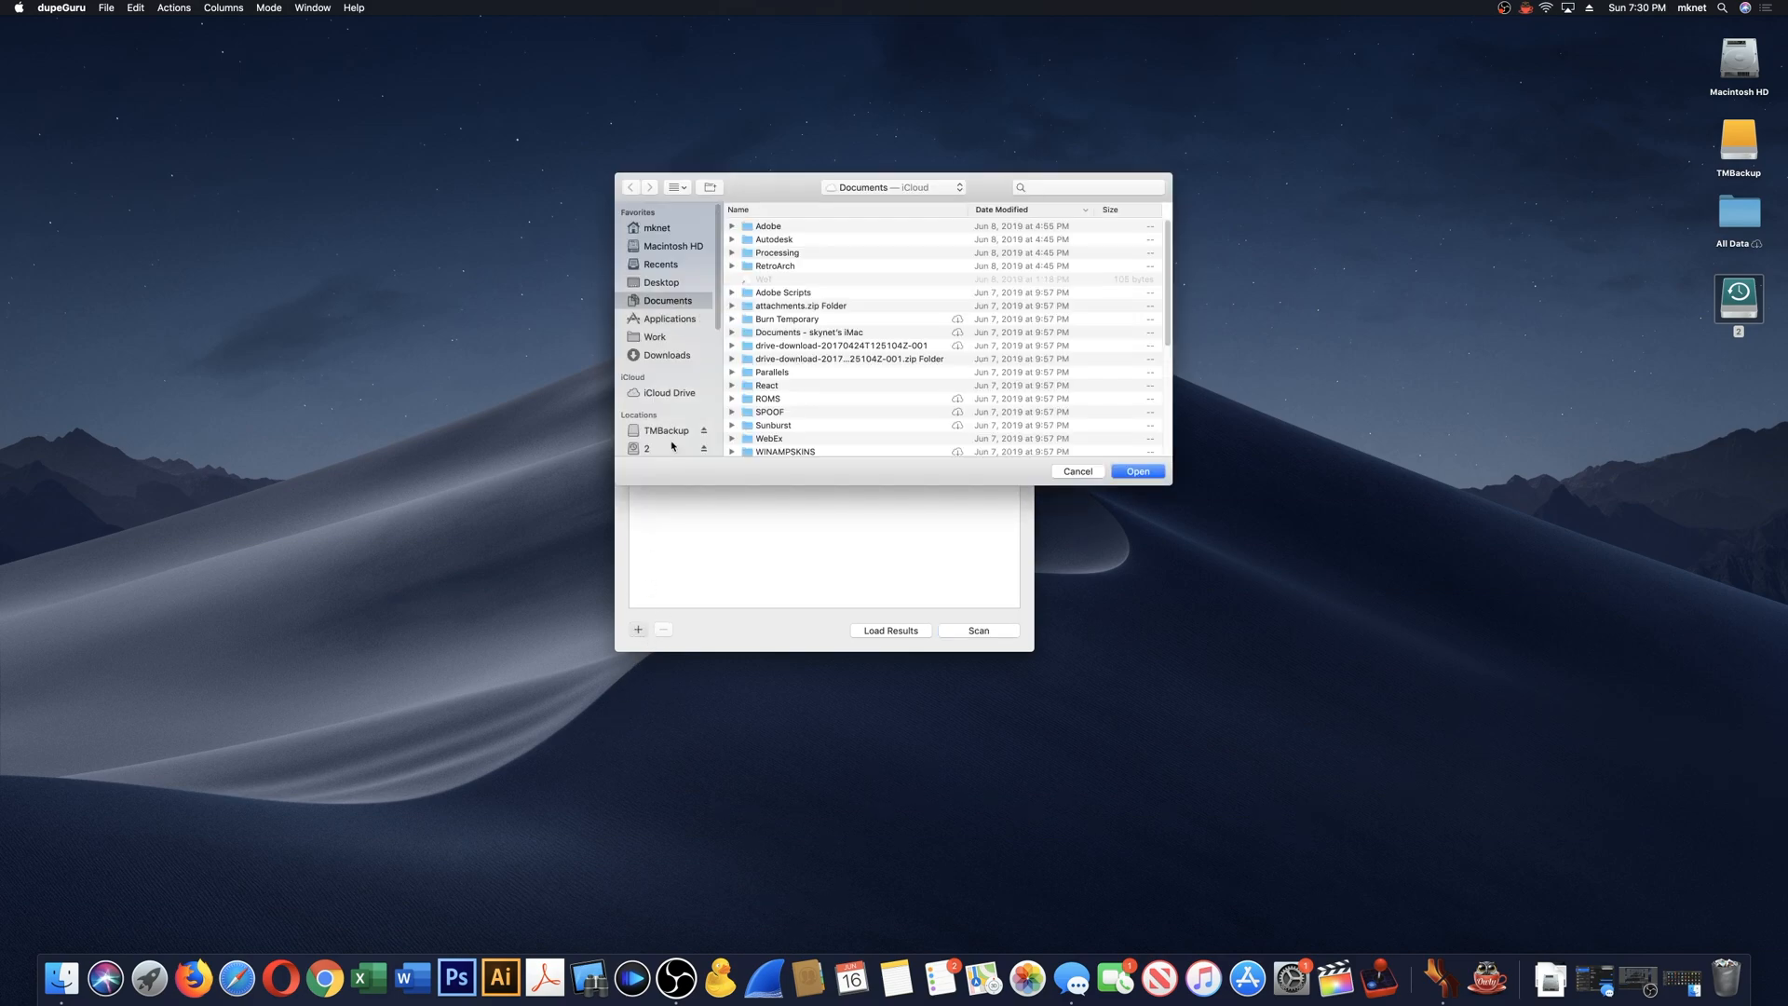
left_click(670, 448)
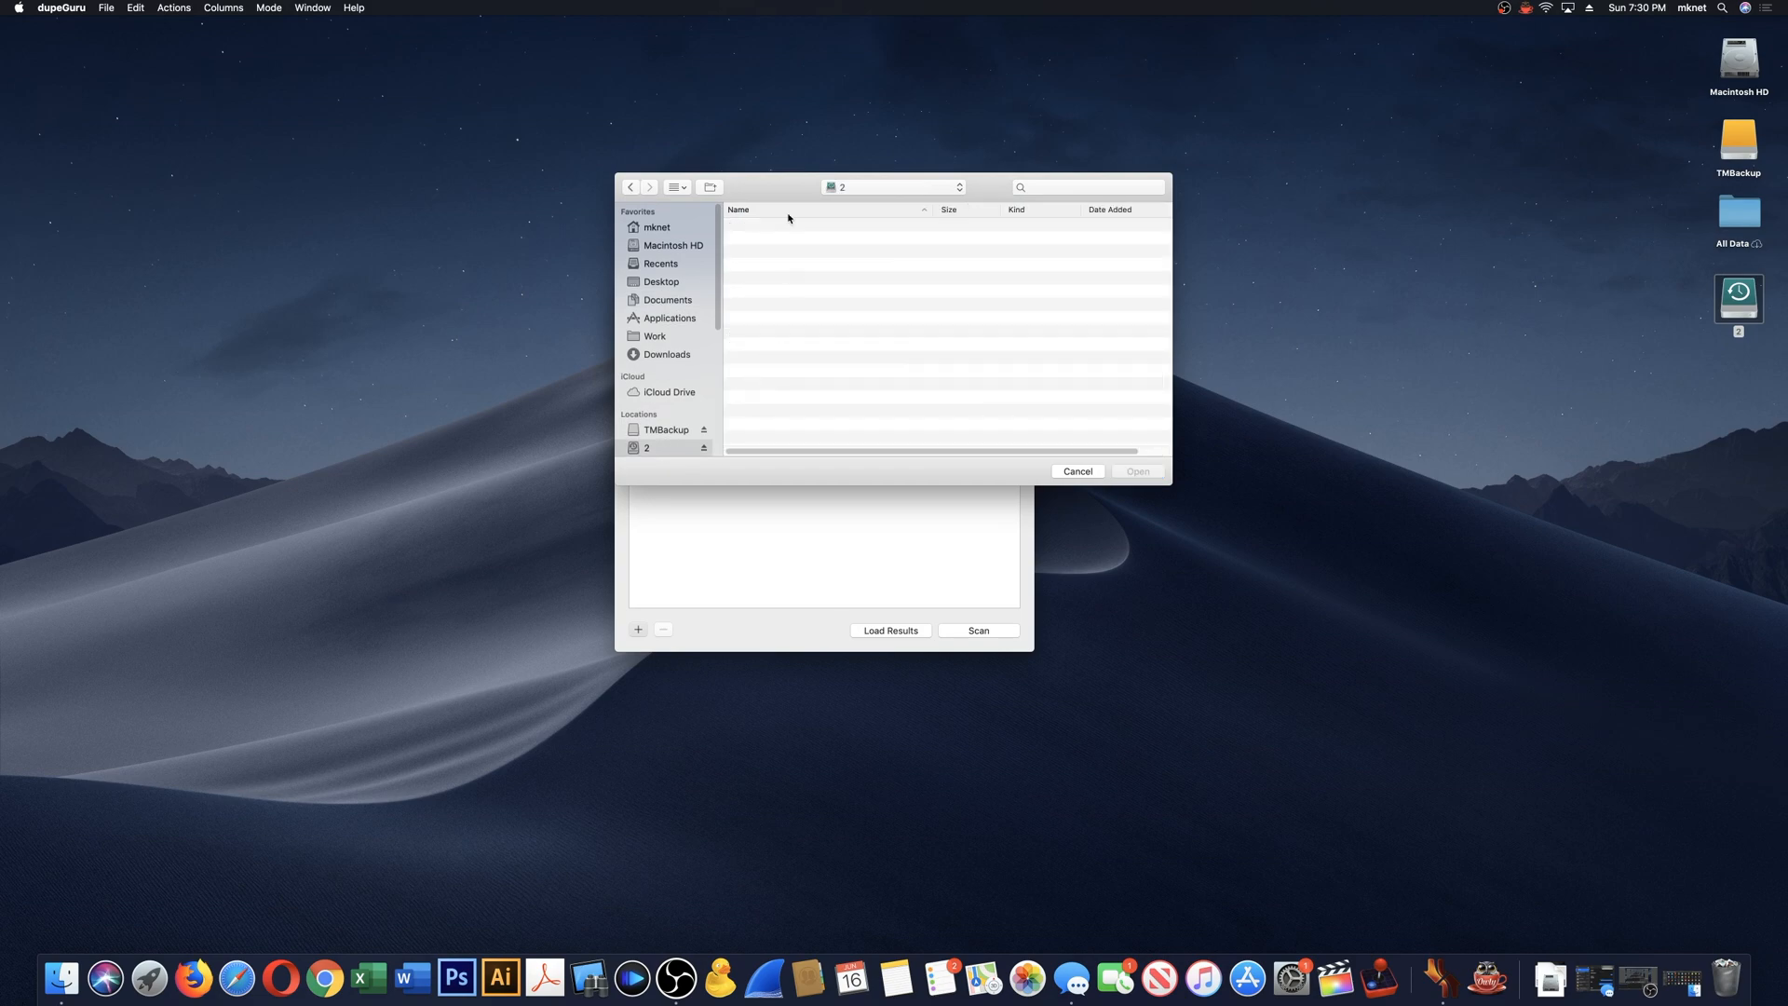
left_click(1139, 471)
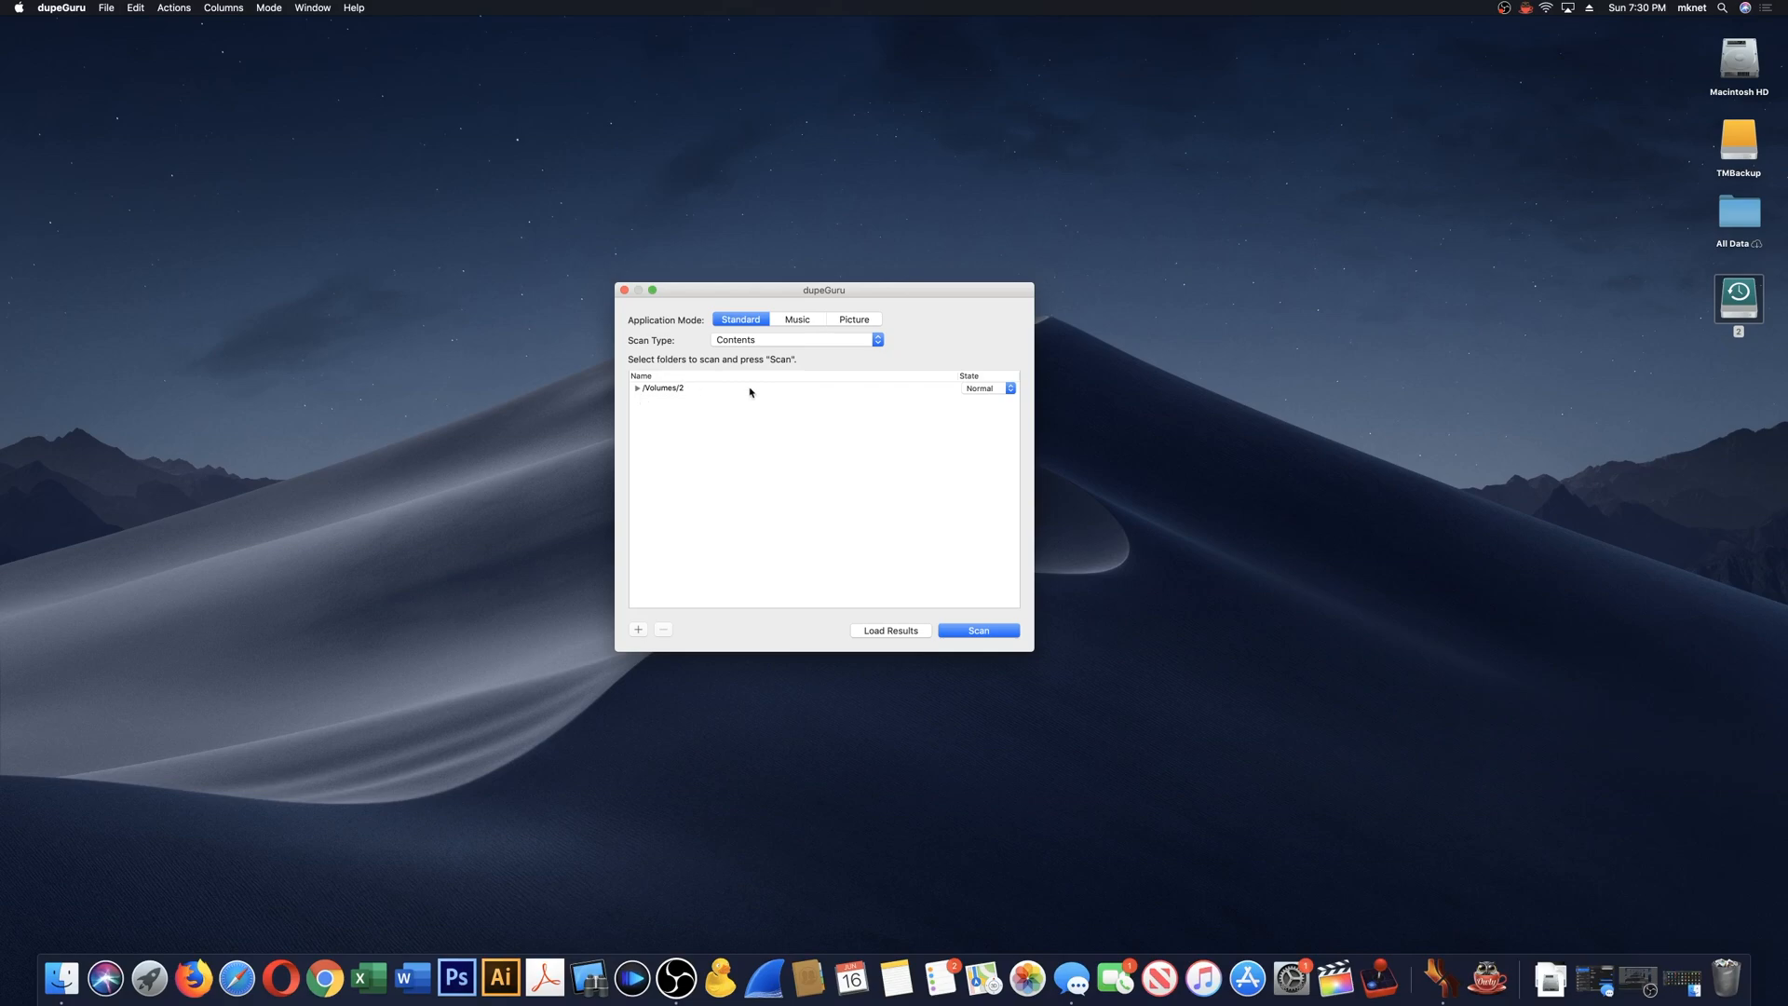
- Check the state options for /Volumes/2, keep it at Normal, and start the duplicate scan
left_click(978, 390)
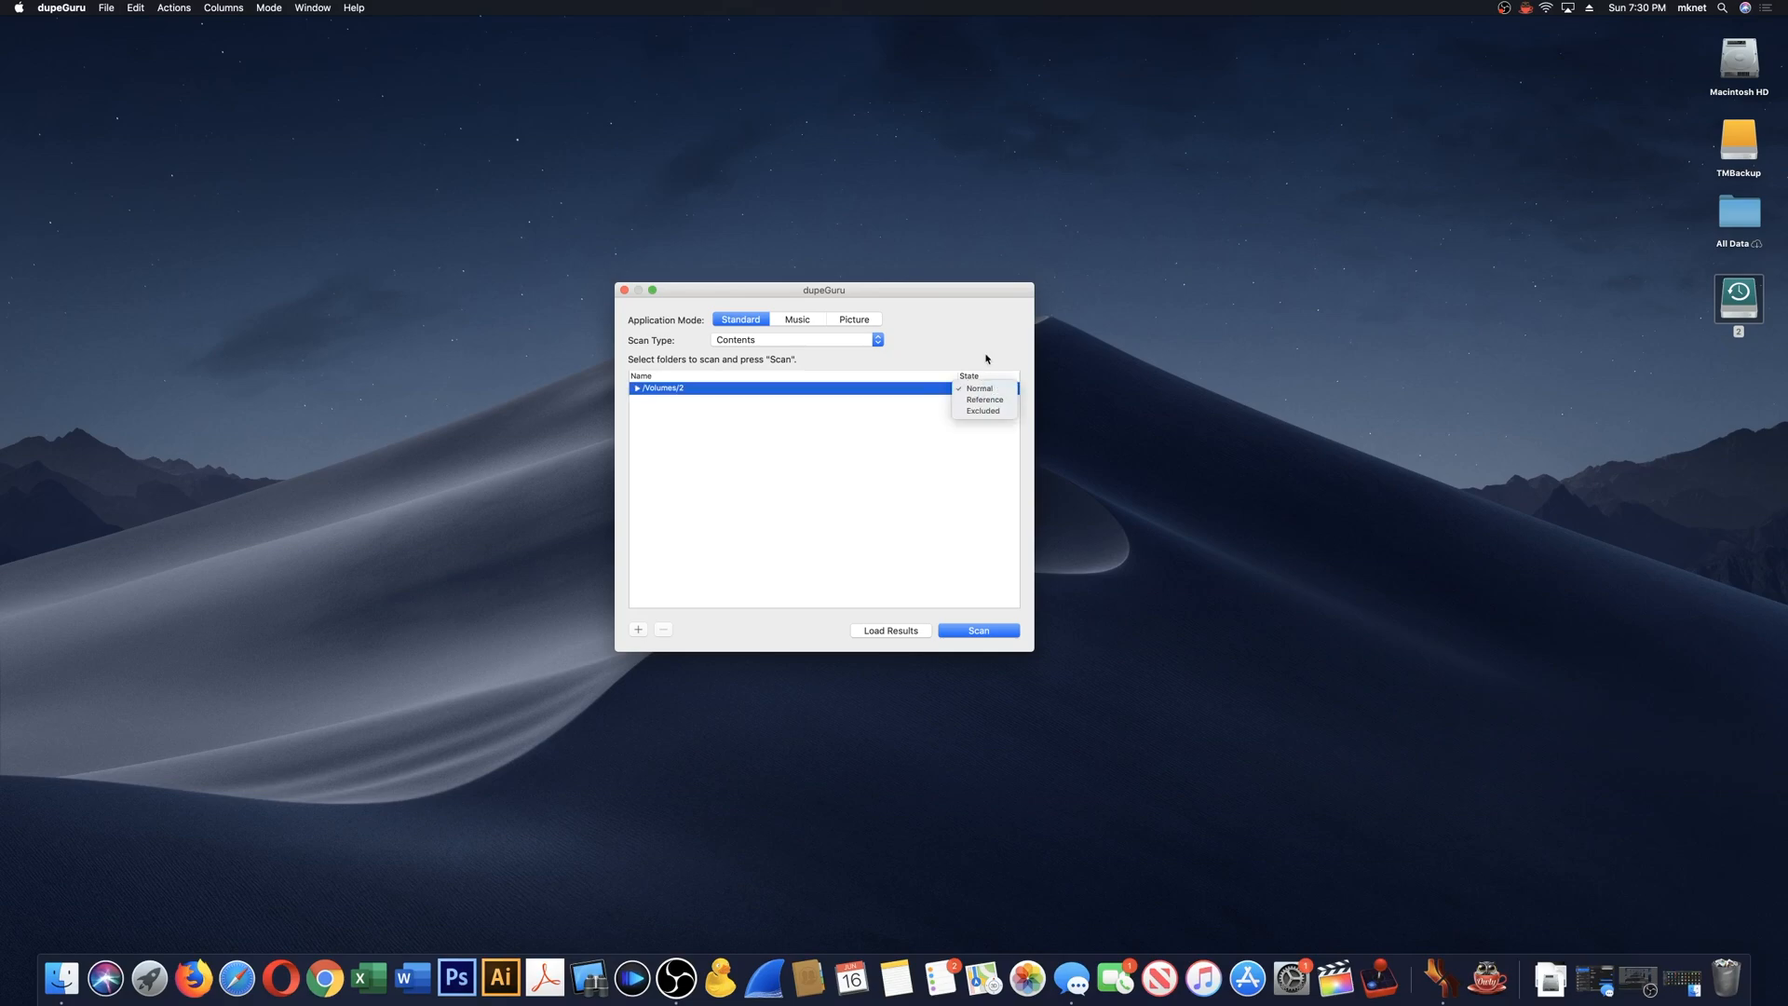
left_click(986, 359)
left_click(992, 633)
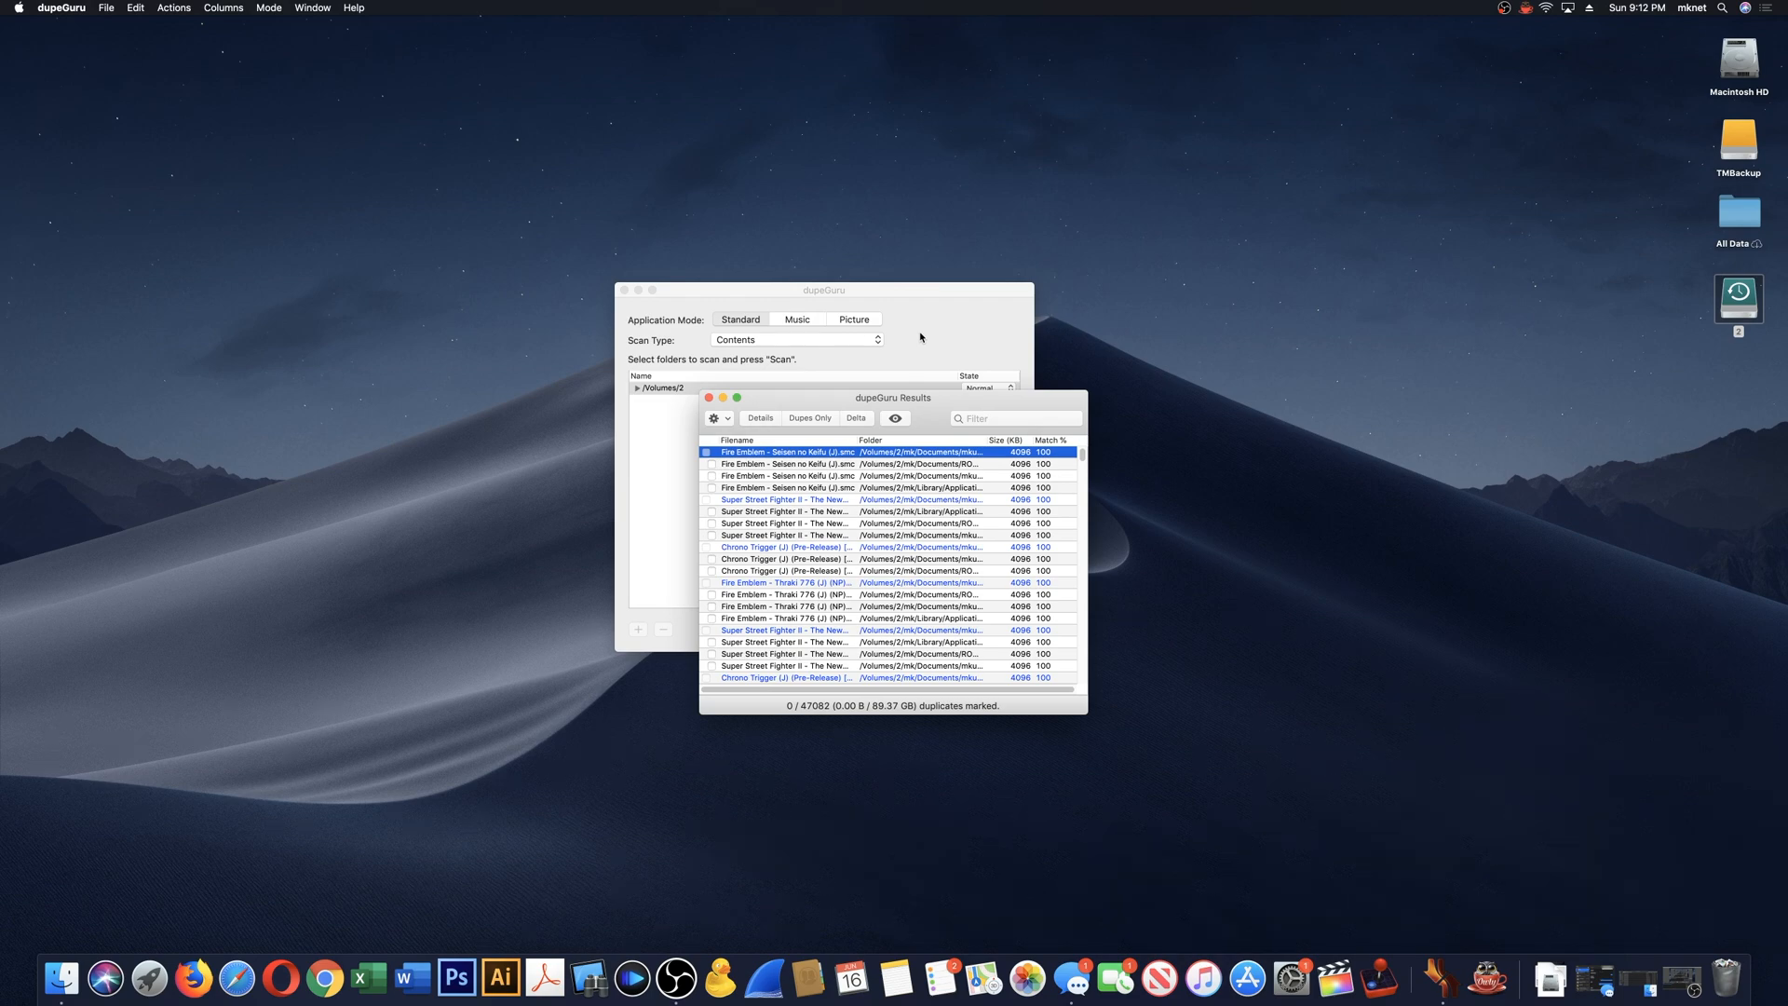
- Put the main scan window out of the way and enlarge the results window to fit more duplicates
left_click_drag(891, 398, 1165, 406)
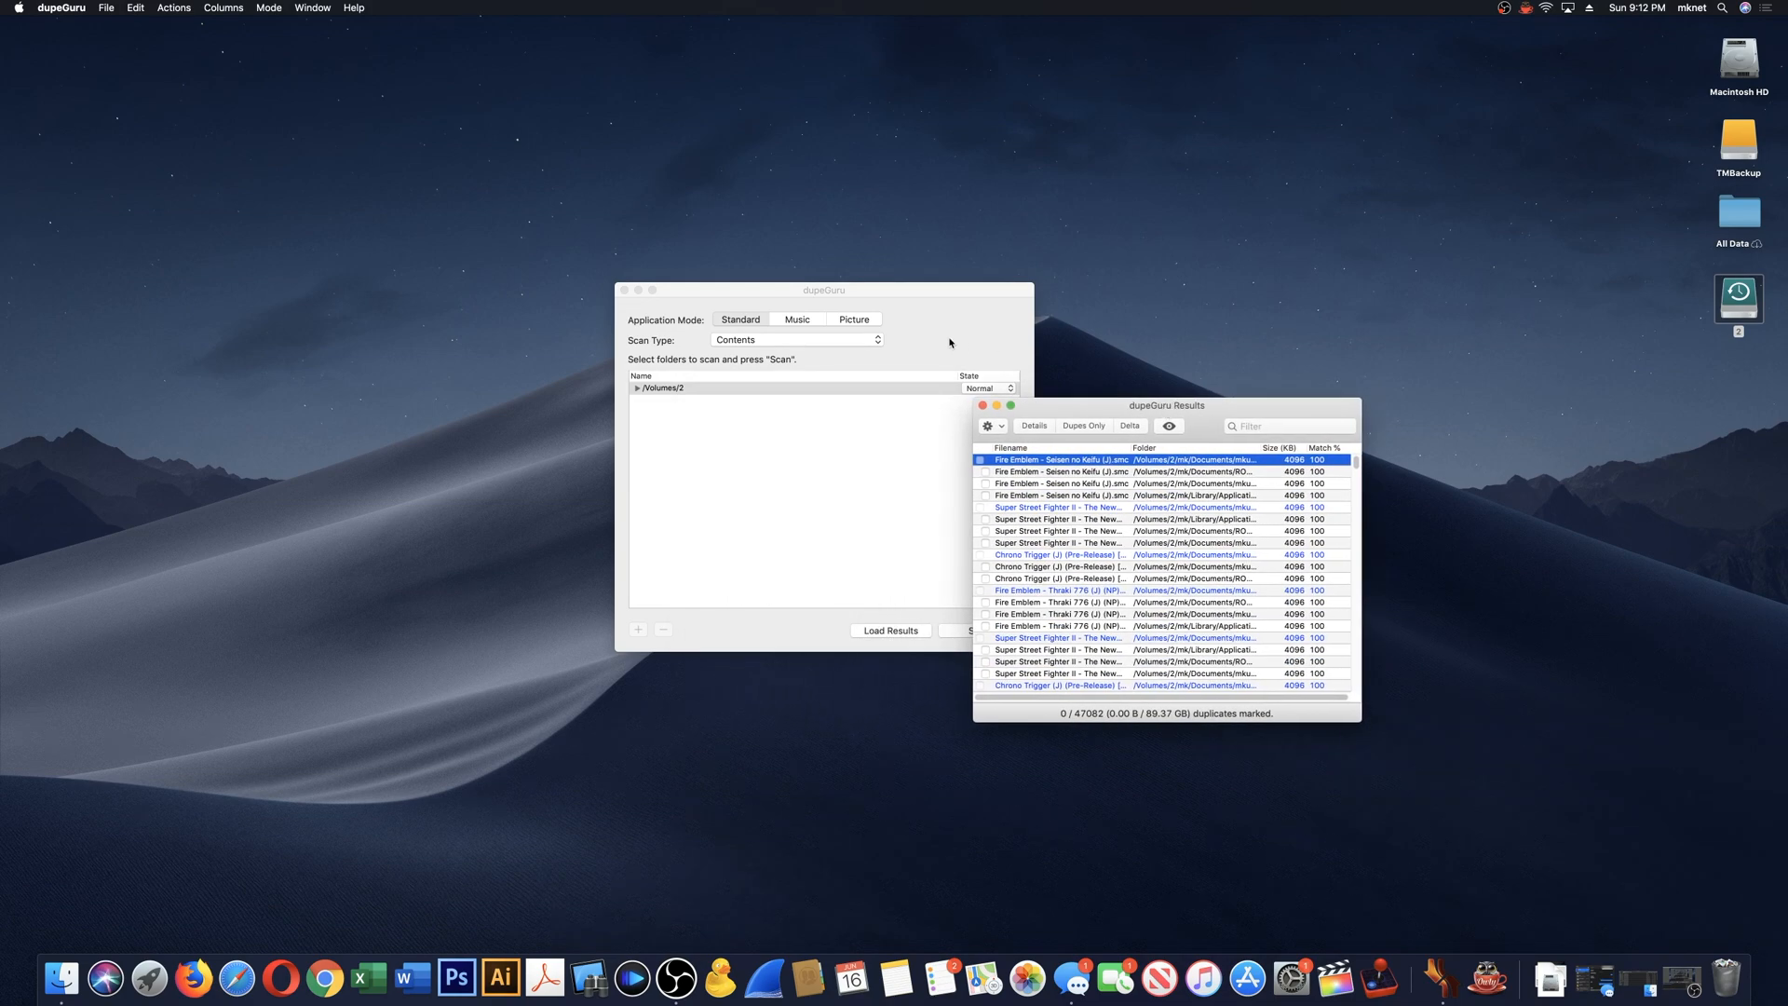
left_click(876, 341)
left_click(935, 319)
left_click_drag(978, 292, 897, 286)
left_click_drag(1079, 407, 839, 411)
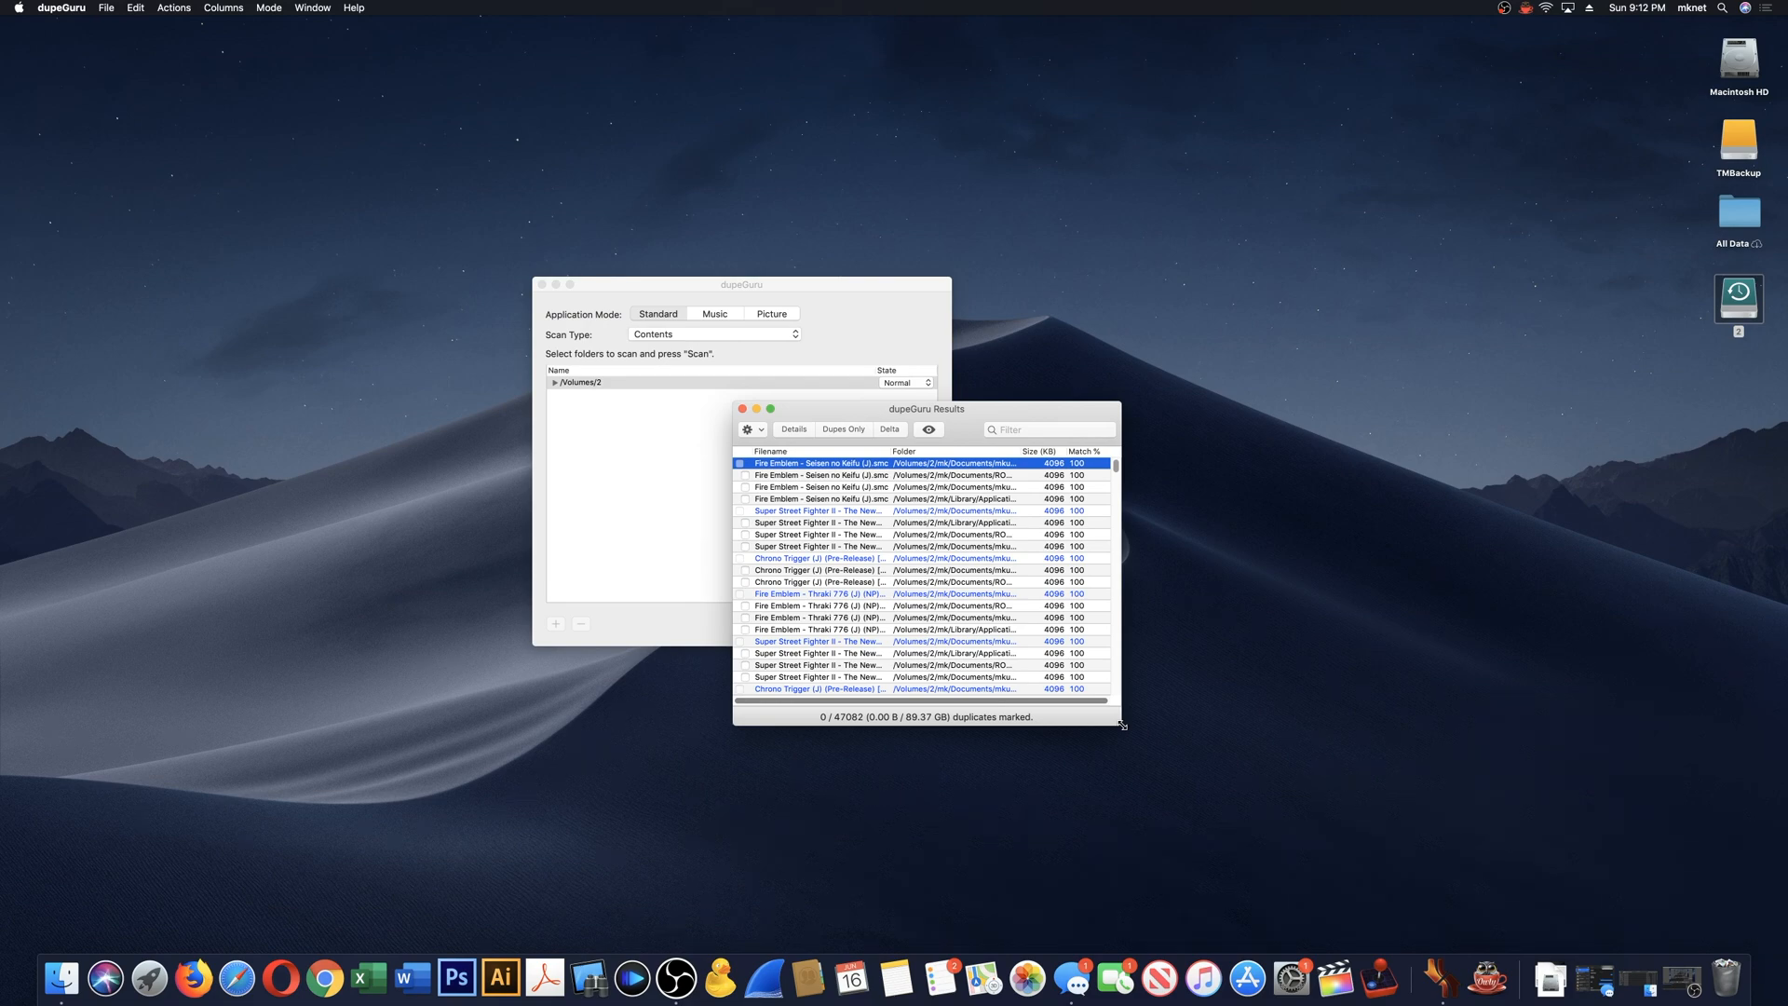
left_click_drag(1123, 724, 1320, 885)
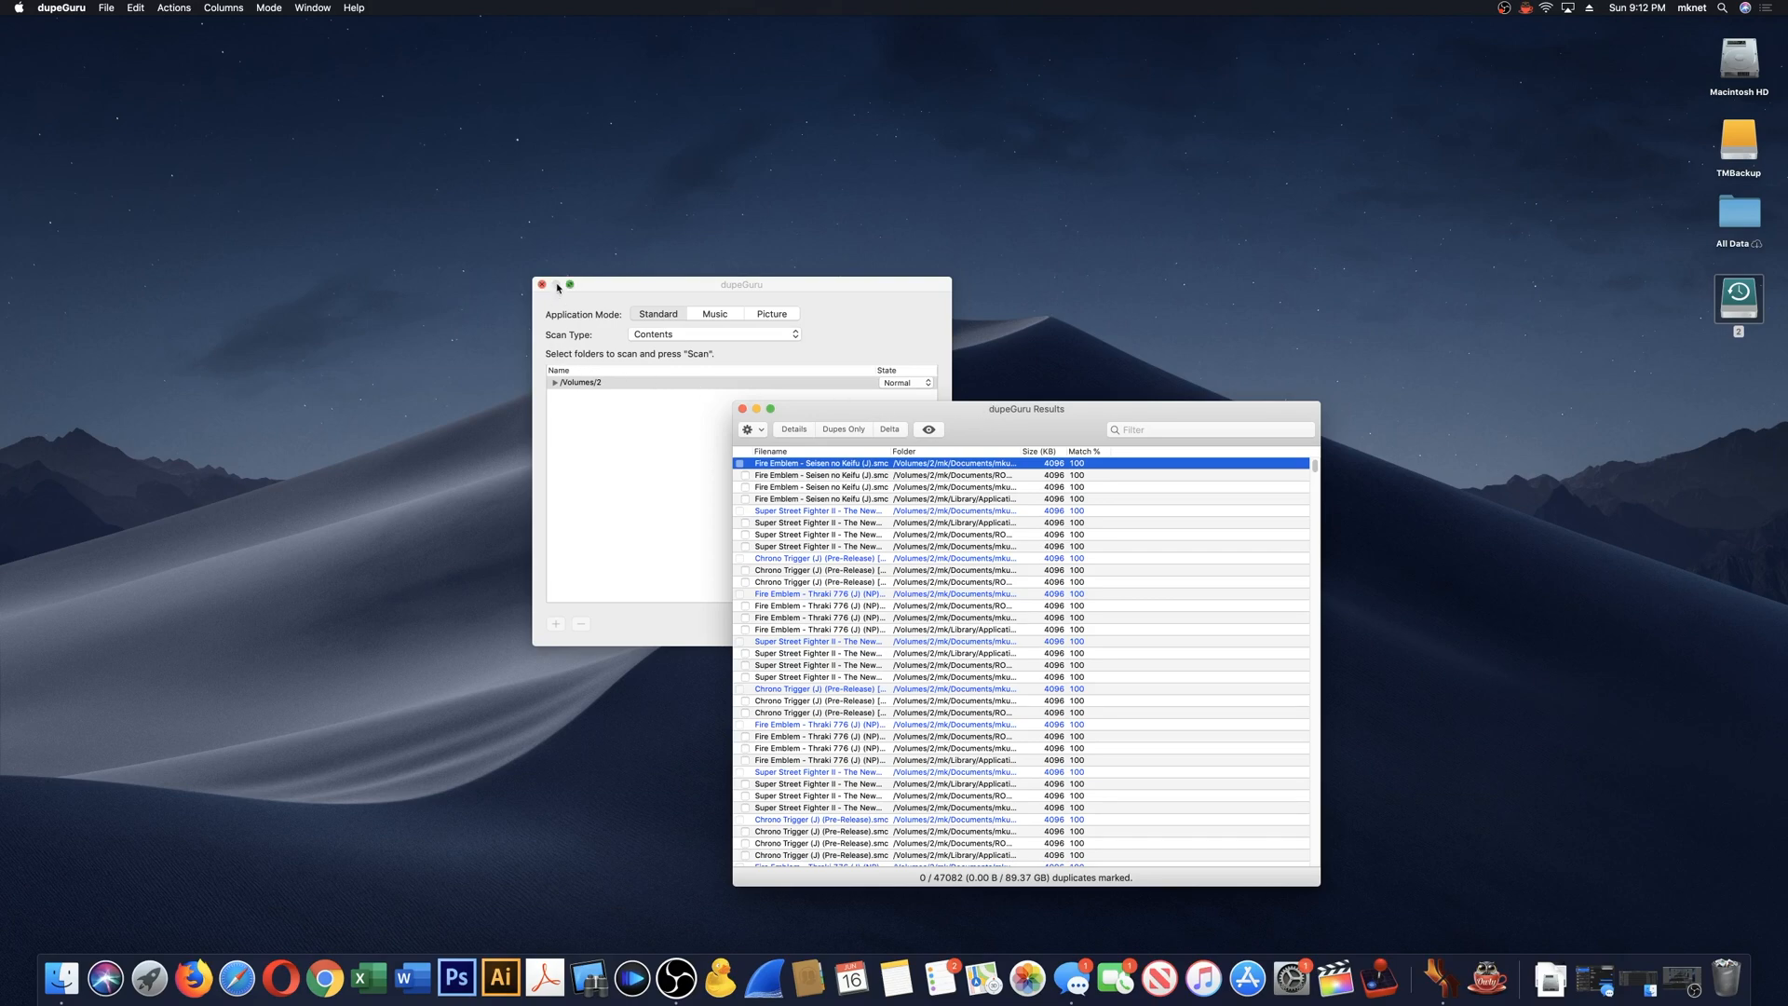
left_click_drag(1062, 430, 771, 264)
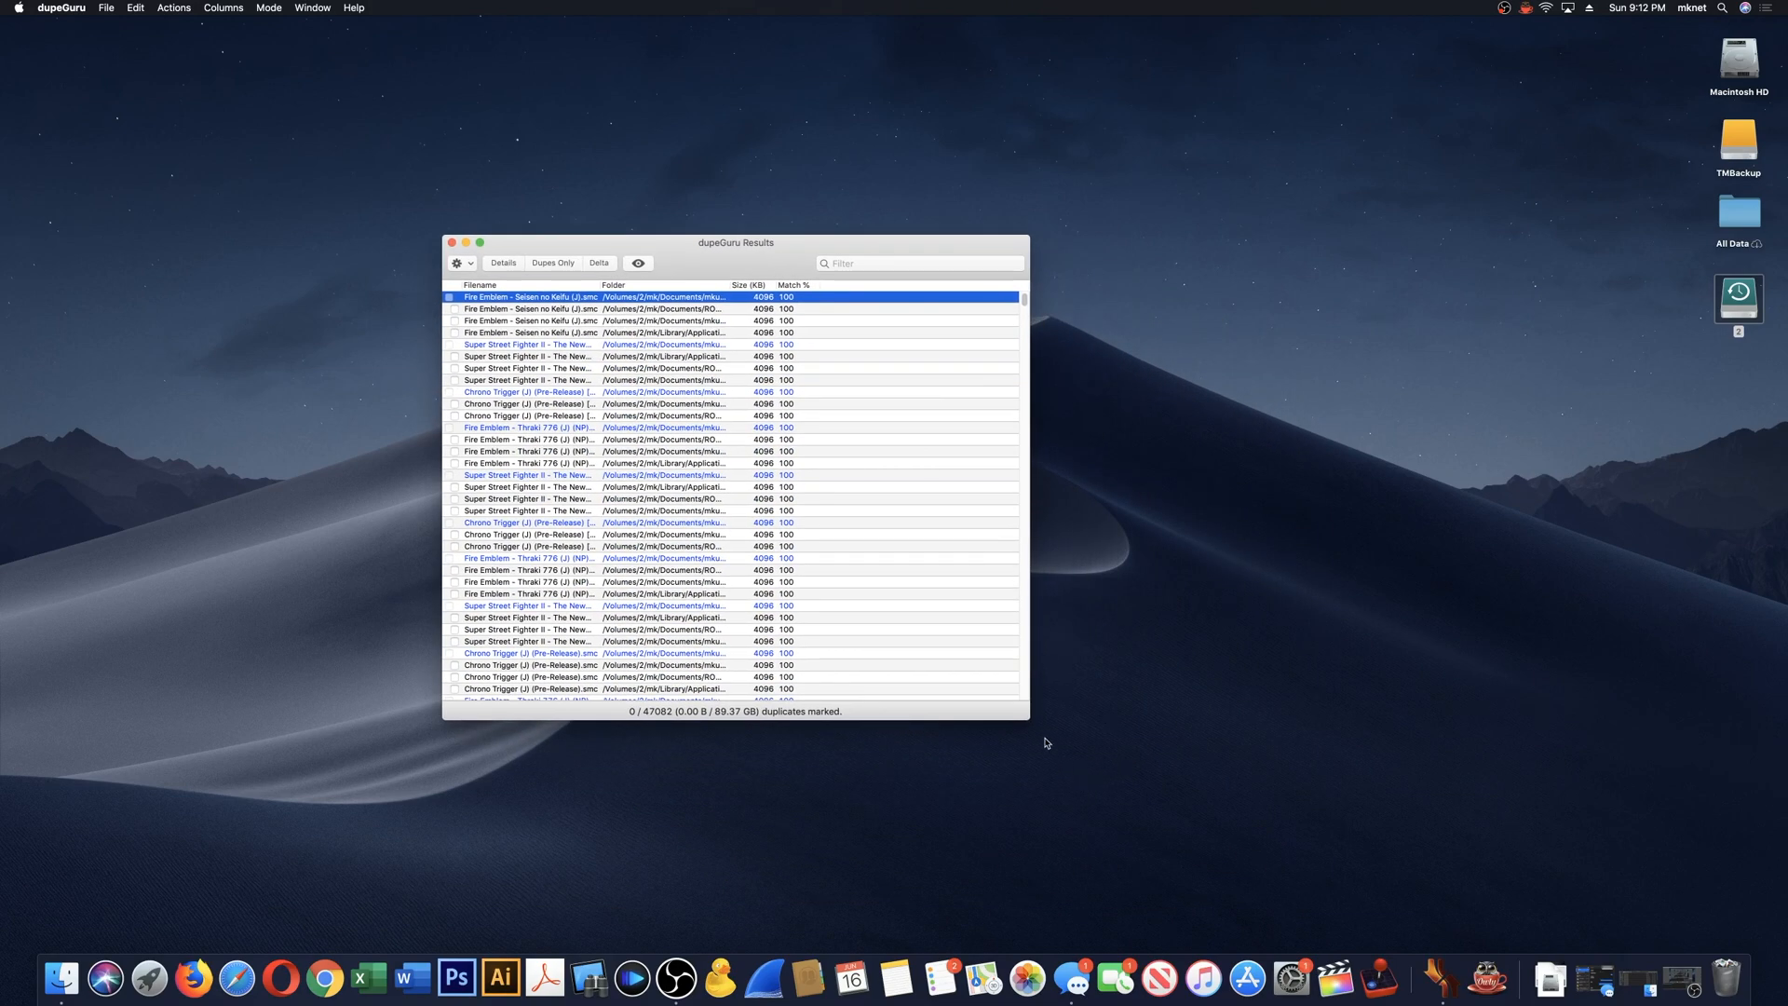
left_click_drag(1028, 717, 1283, 825)
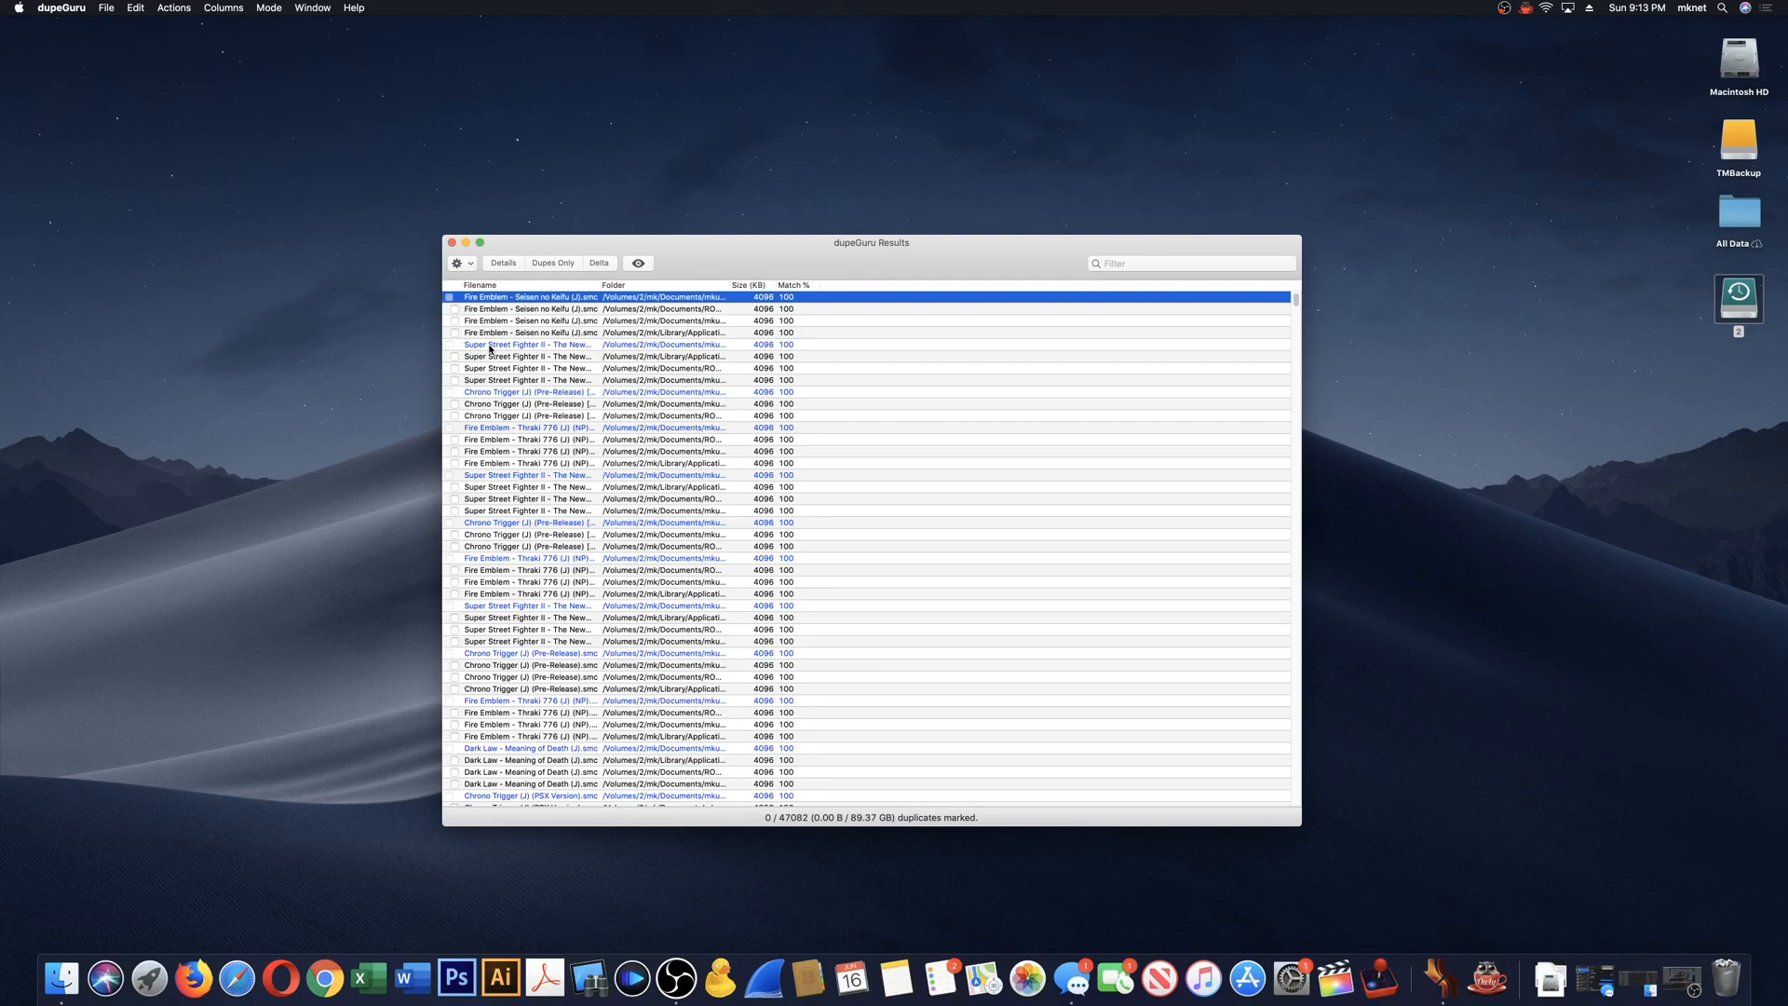
- Show the details of the fourth Fire Emblem - Seisen no Keifu entry in an enlarged window beside the results
left_click(925, 334)
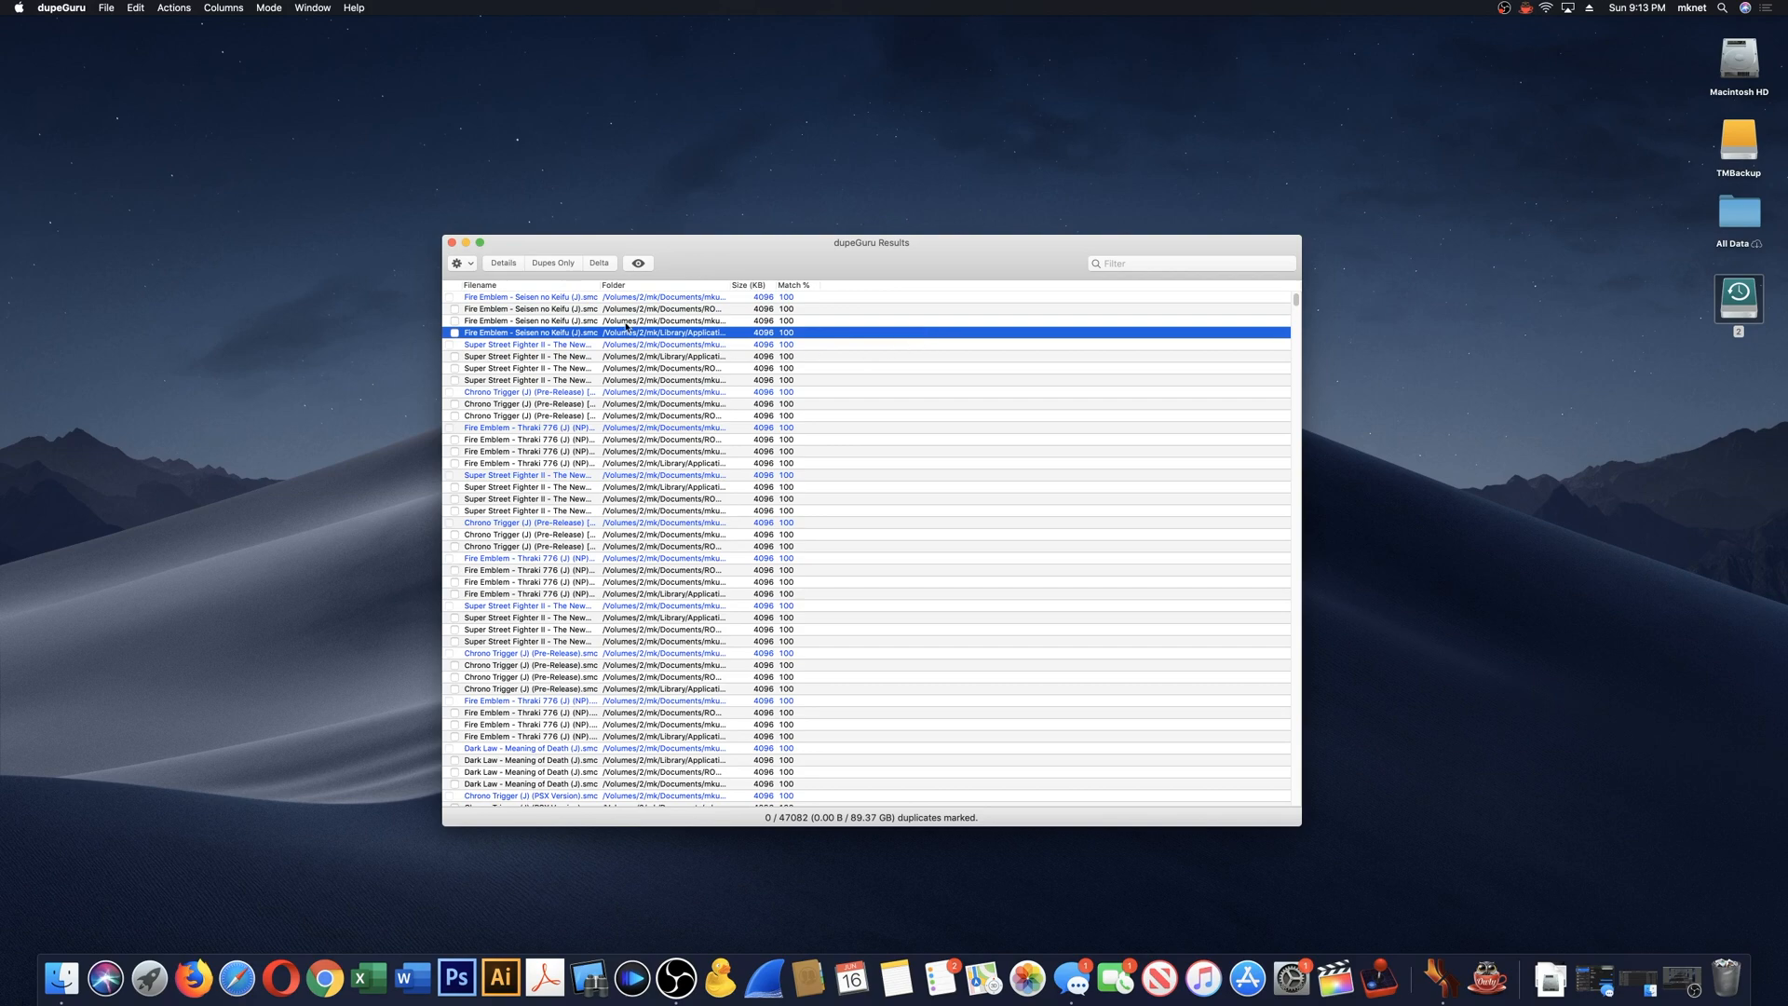
left_click_drag(1295, 298, 1281, 552)
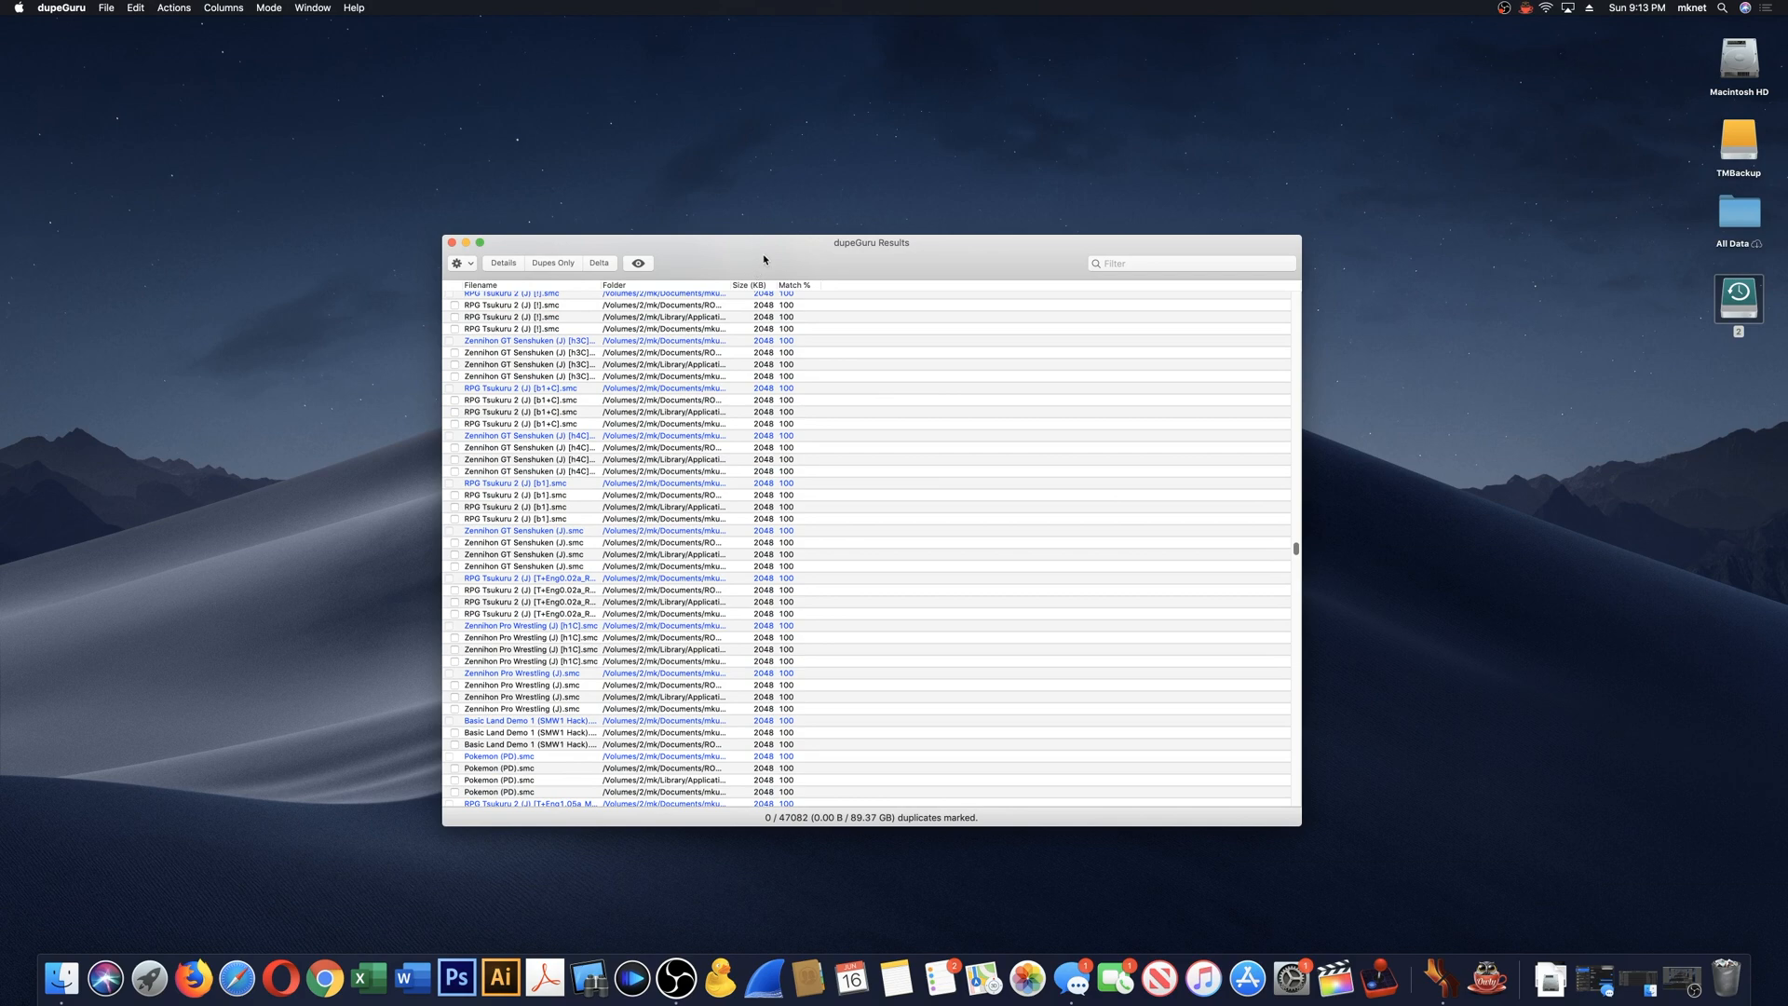
left_click(503, 264)
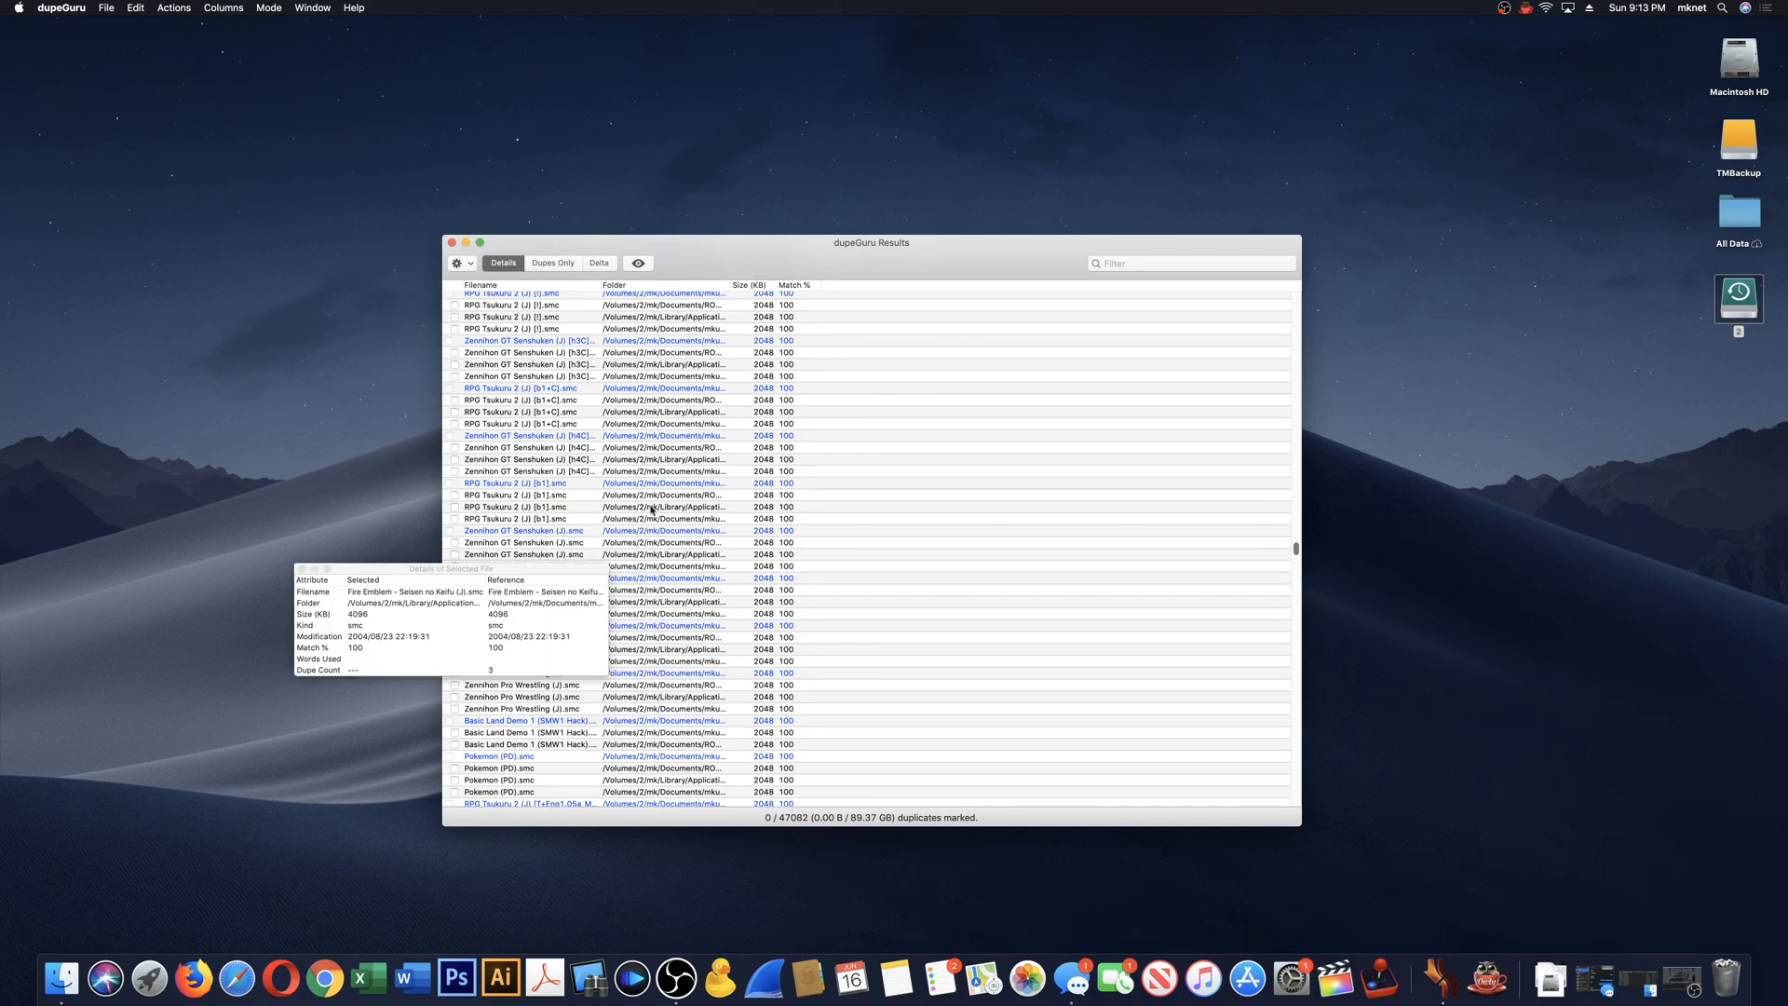
left_click_drag(528, 564, 327, 411)
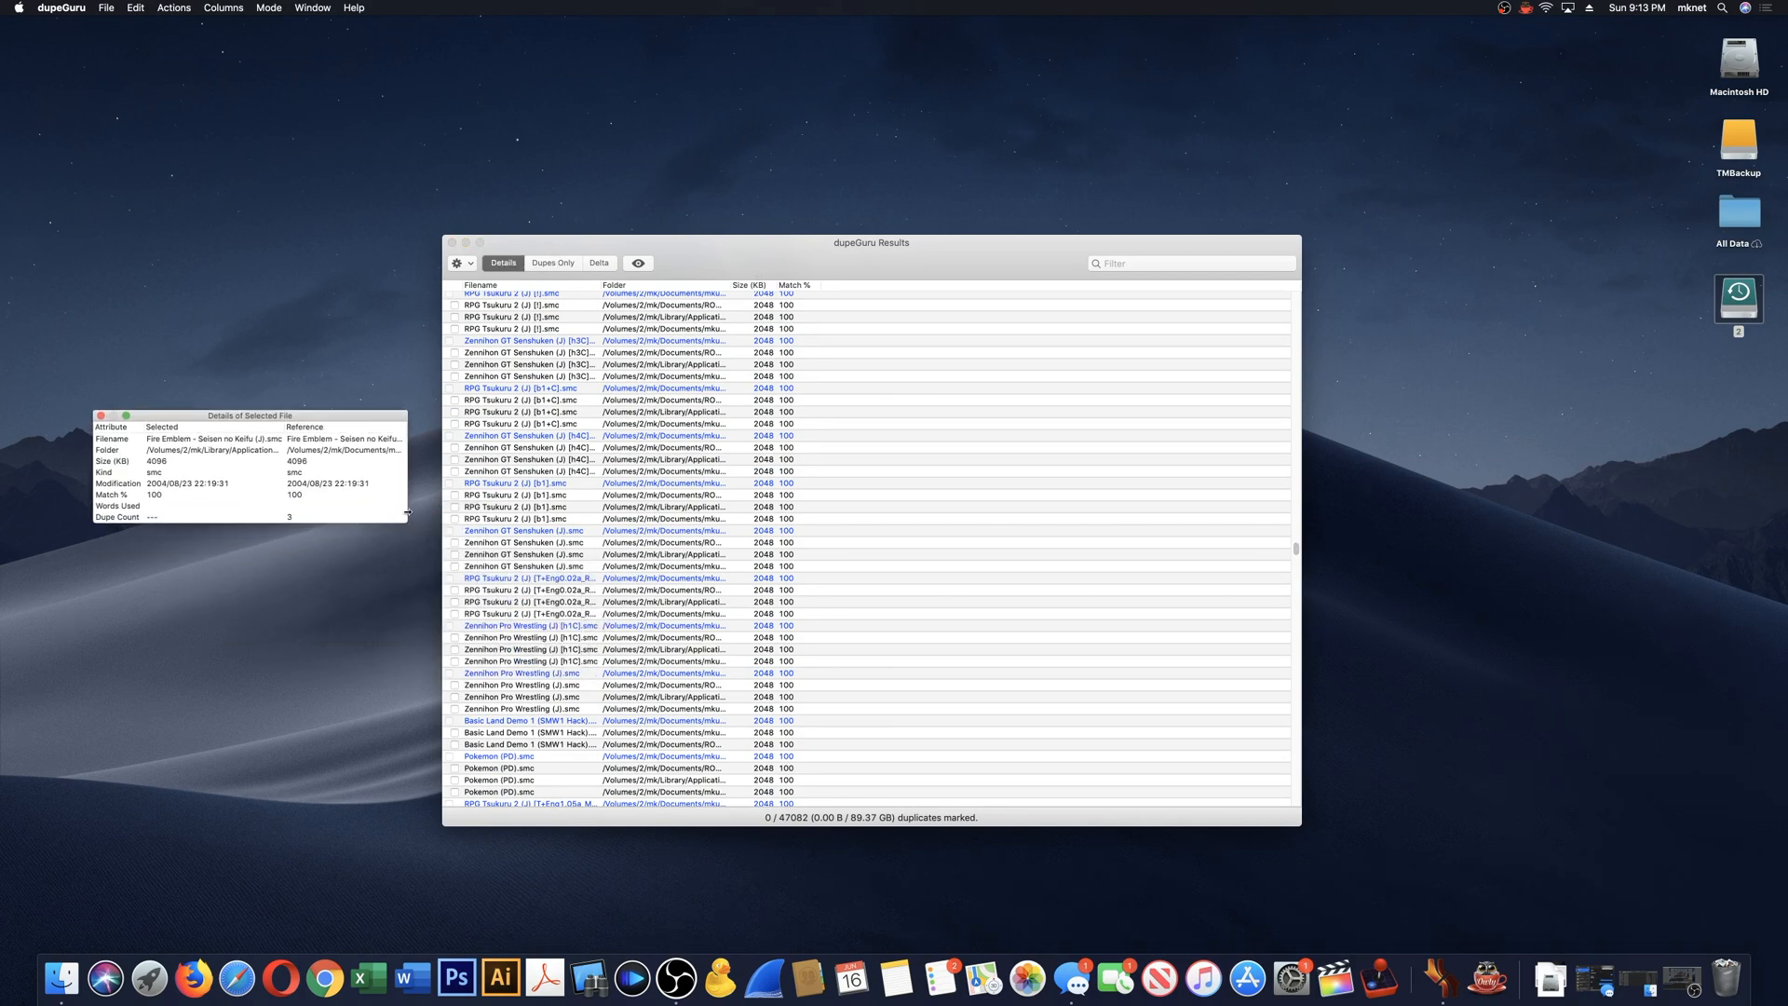
left_click_drag(404, 522, 410, 792)
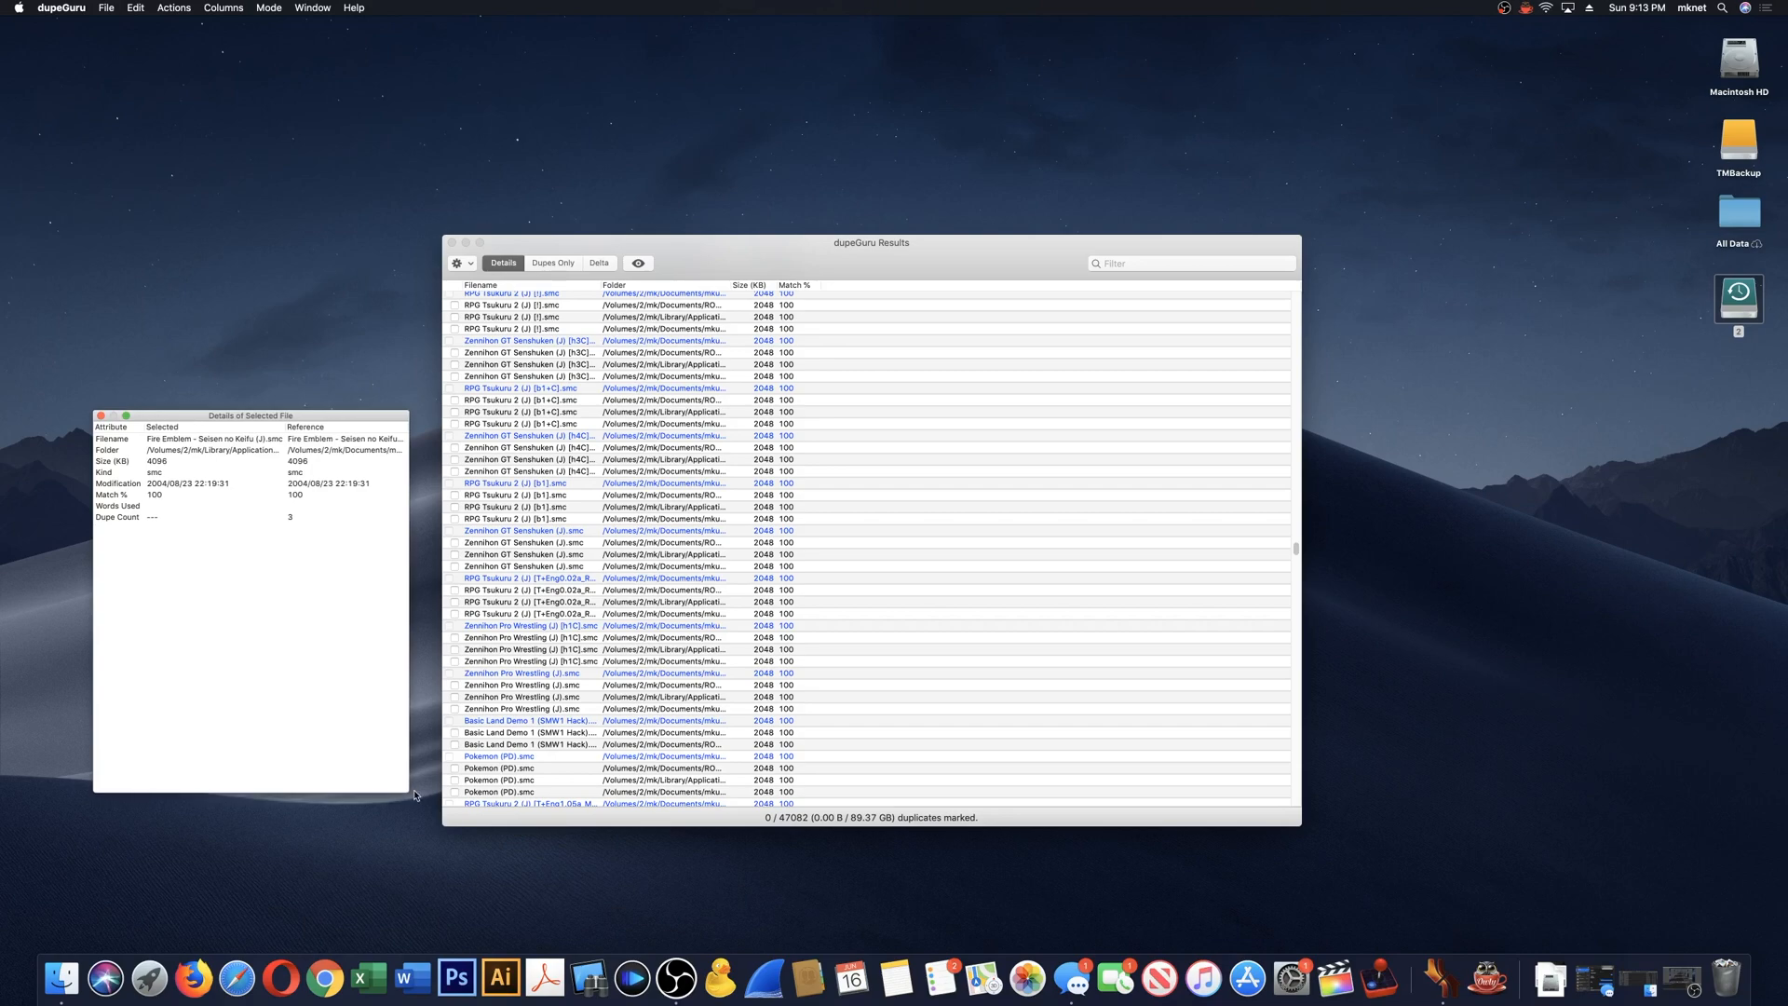
- Compare the file details of the RPG Tsukuru 2 (J) [T+Eng0.02a] copies with their reference file
left_click(645, 616)
left_click(552, 614)
left_click(546, 603)
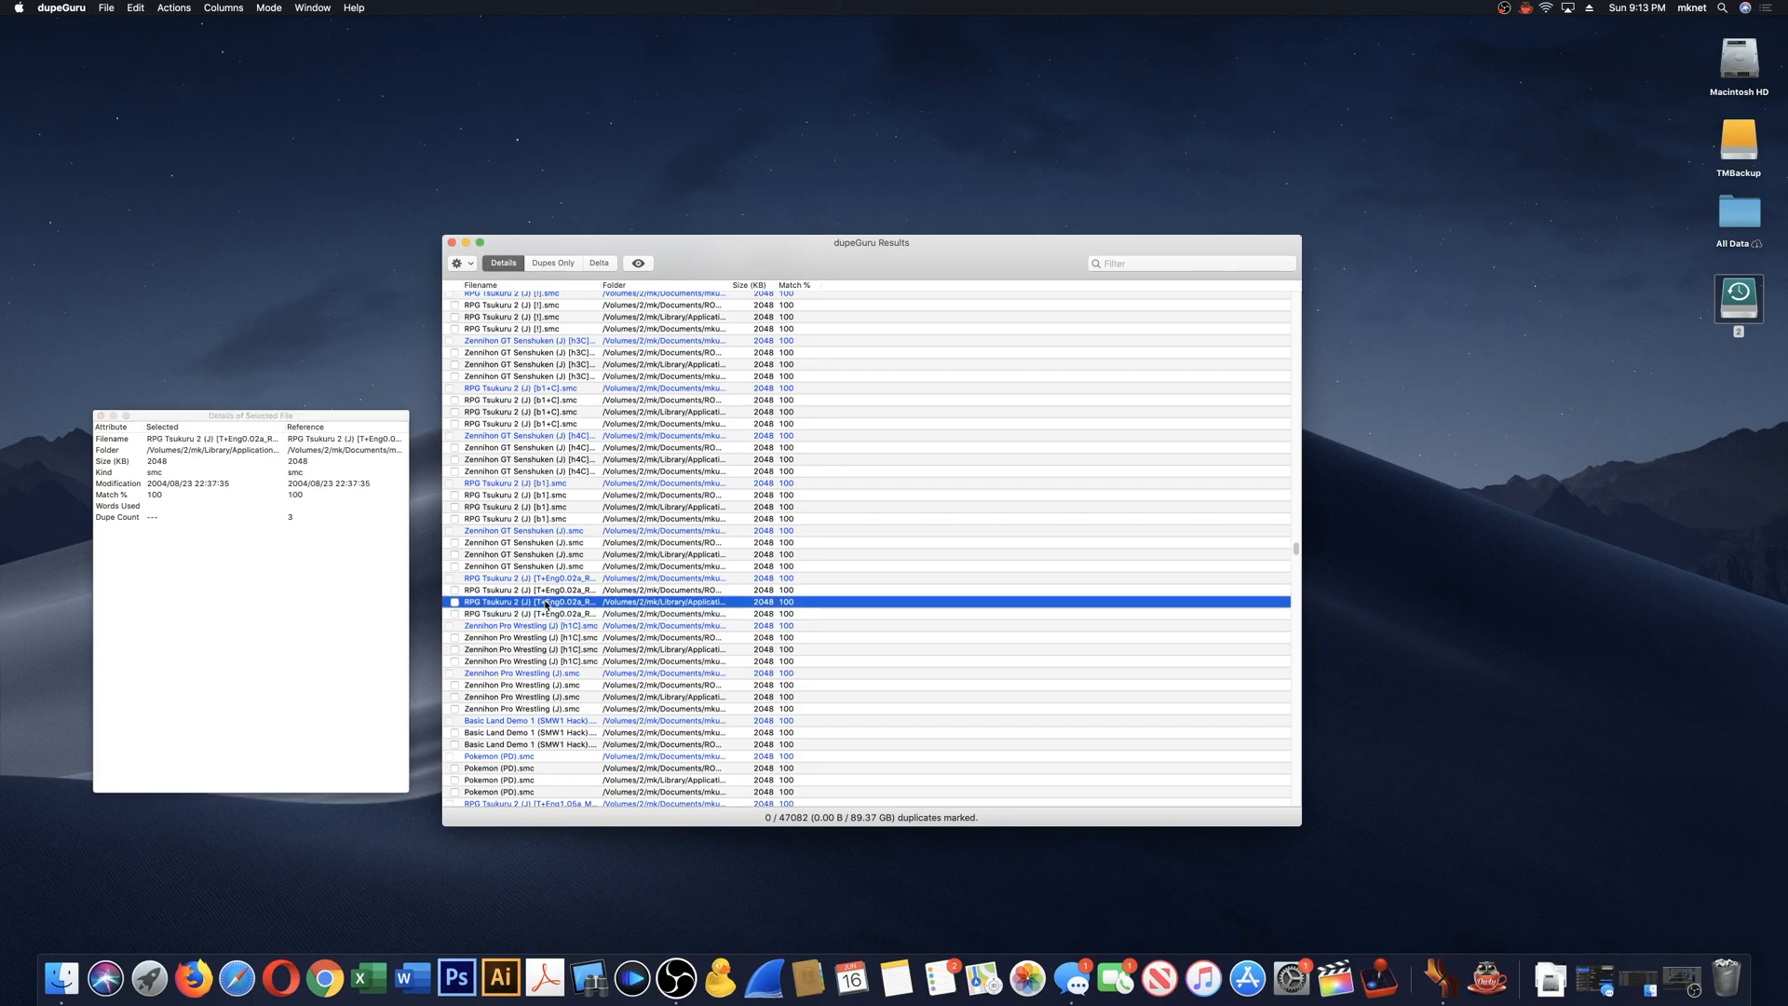
left_click(548, 592)
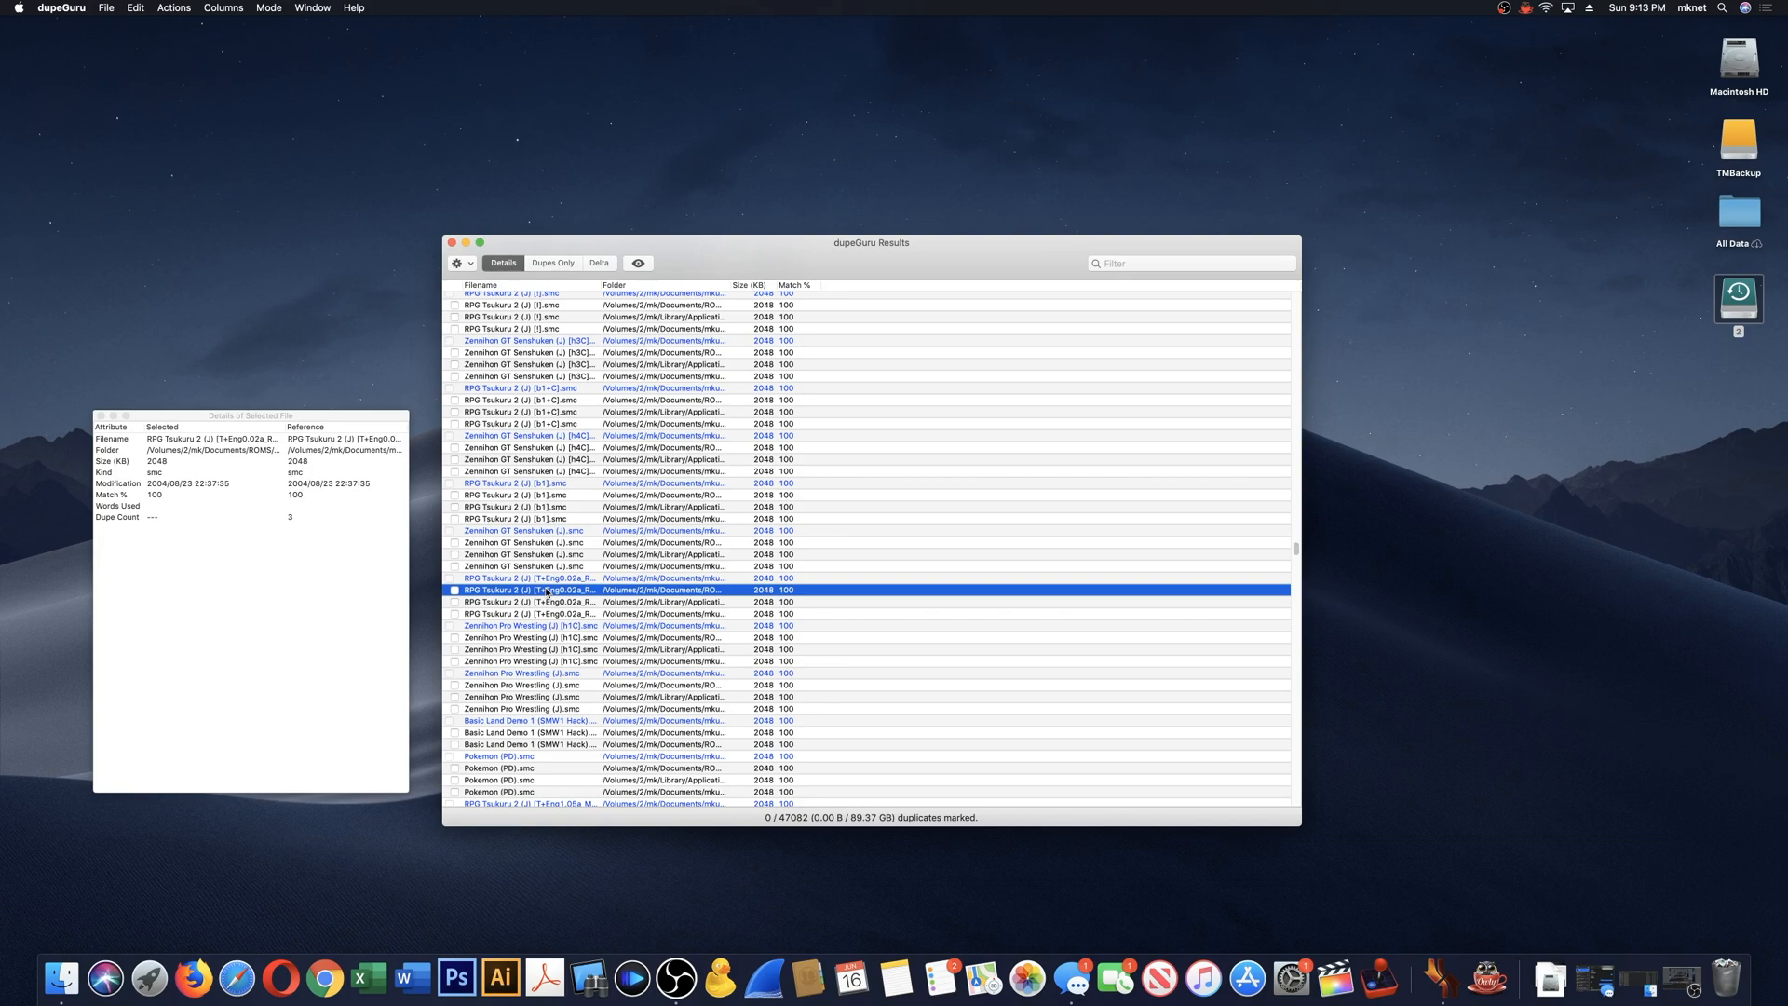
left_click(555, 581)
key("Down")
key("Down")
key("Down")
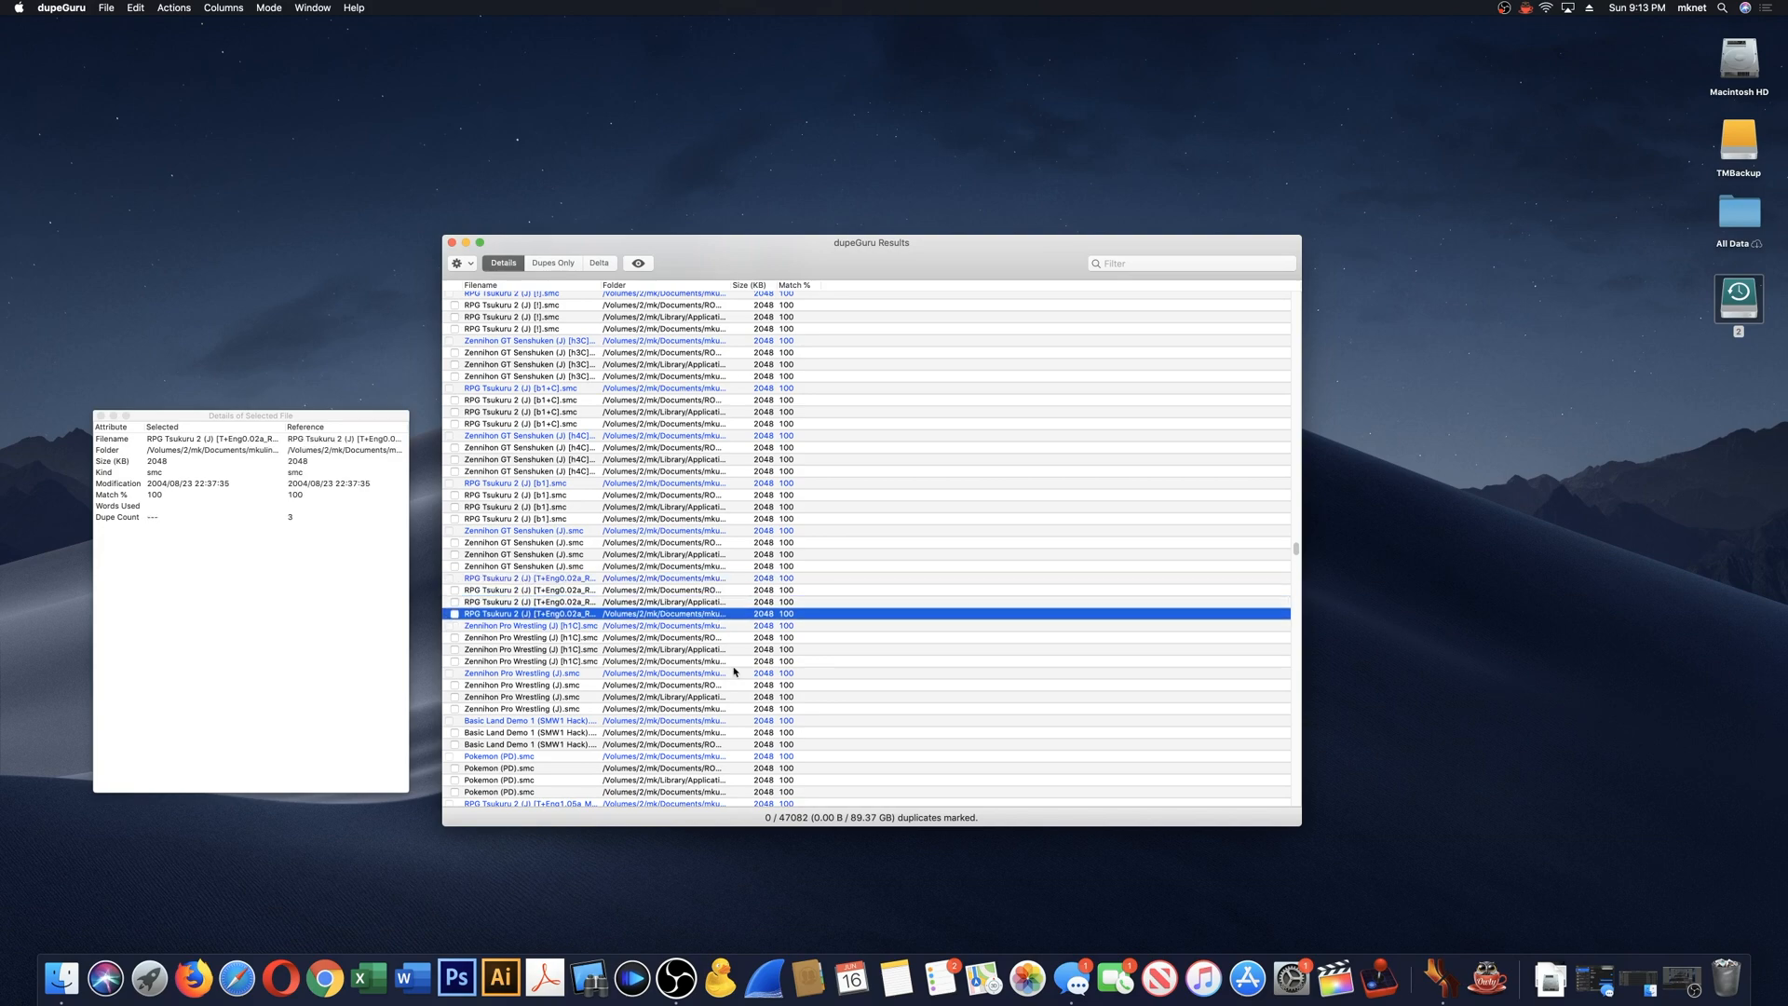
- Look at the results with Dupes Only and with Delta values, turning each view off again
left_click_drag(1296, 549, 1297, 720)
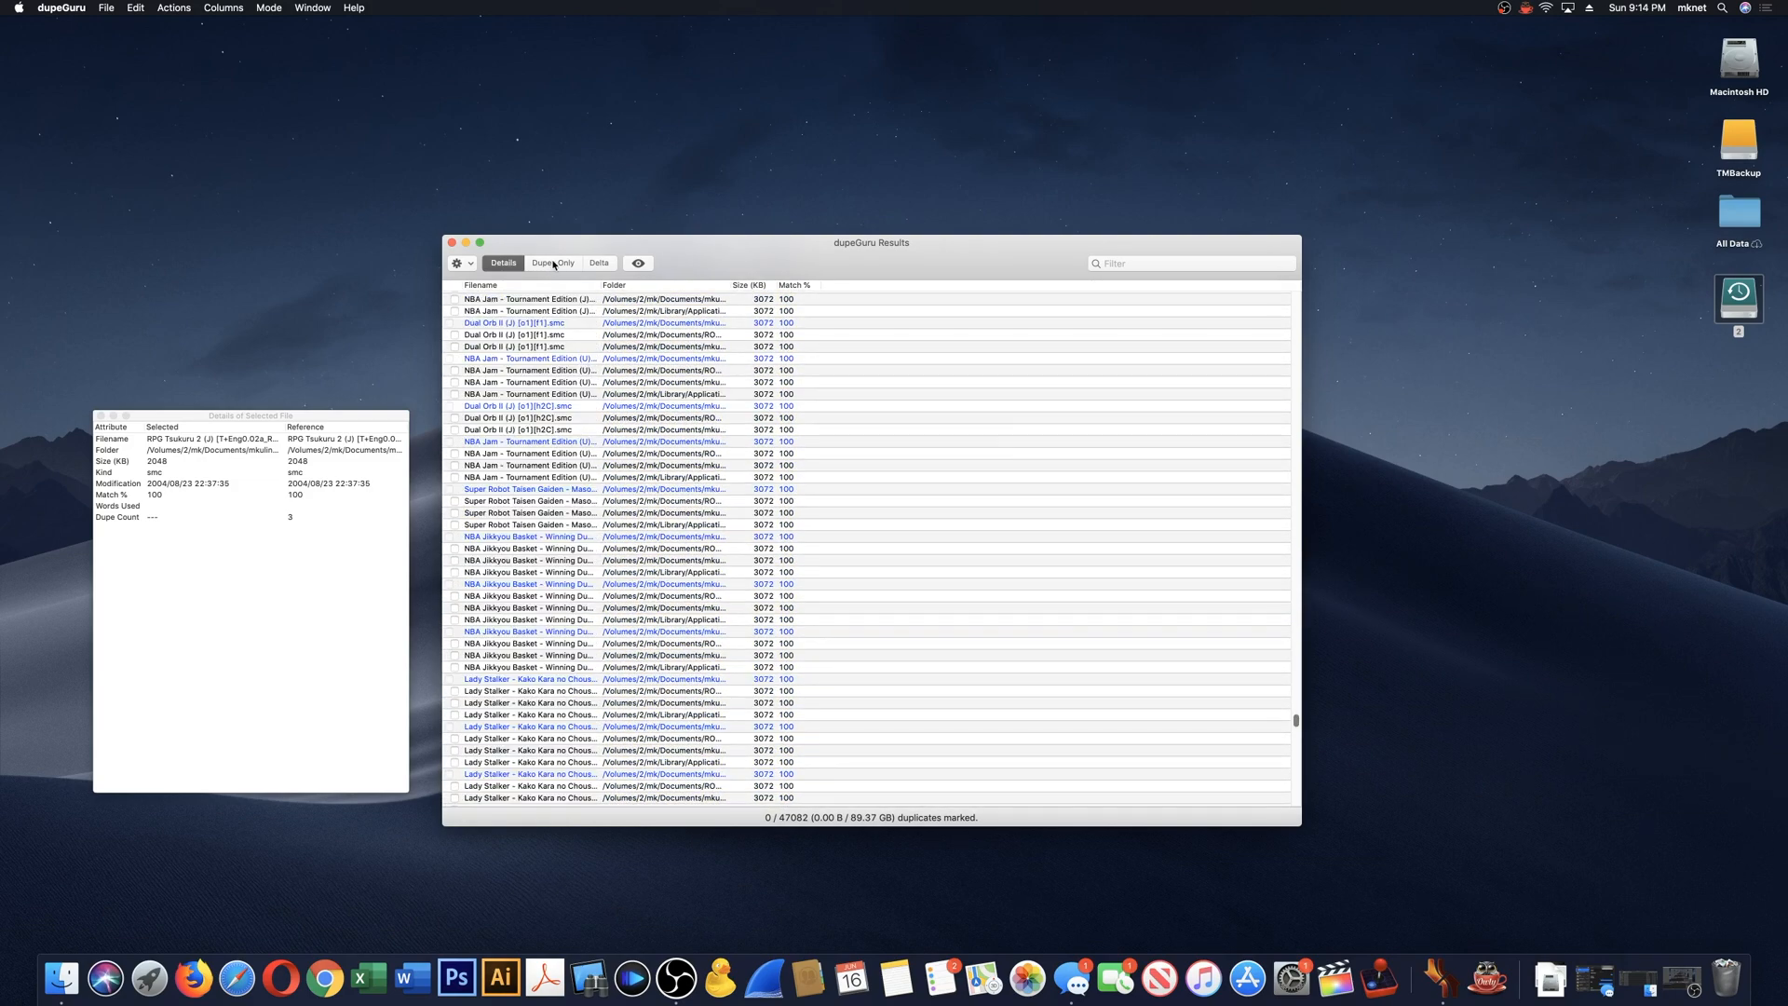
left_click(554, 263)
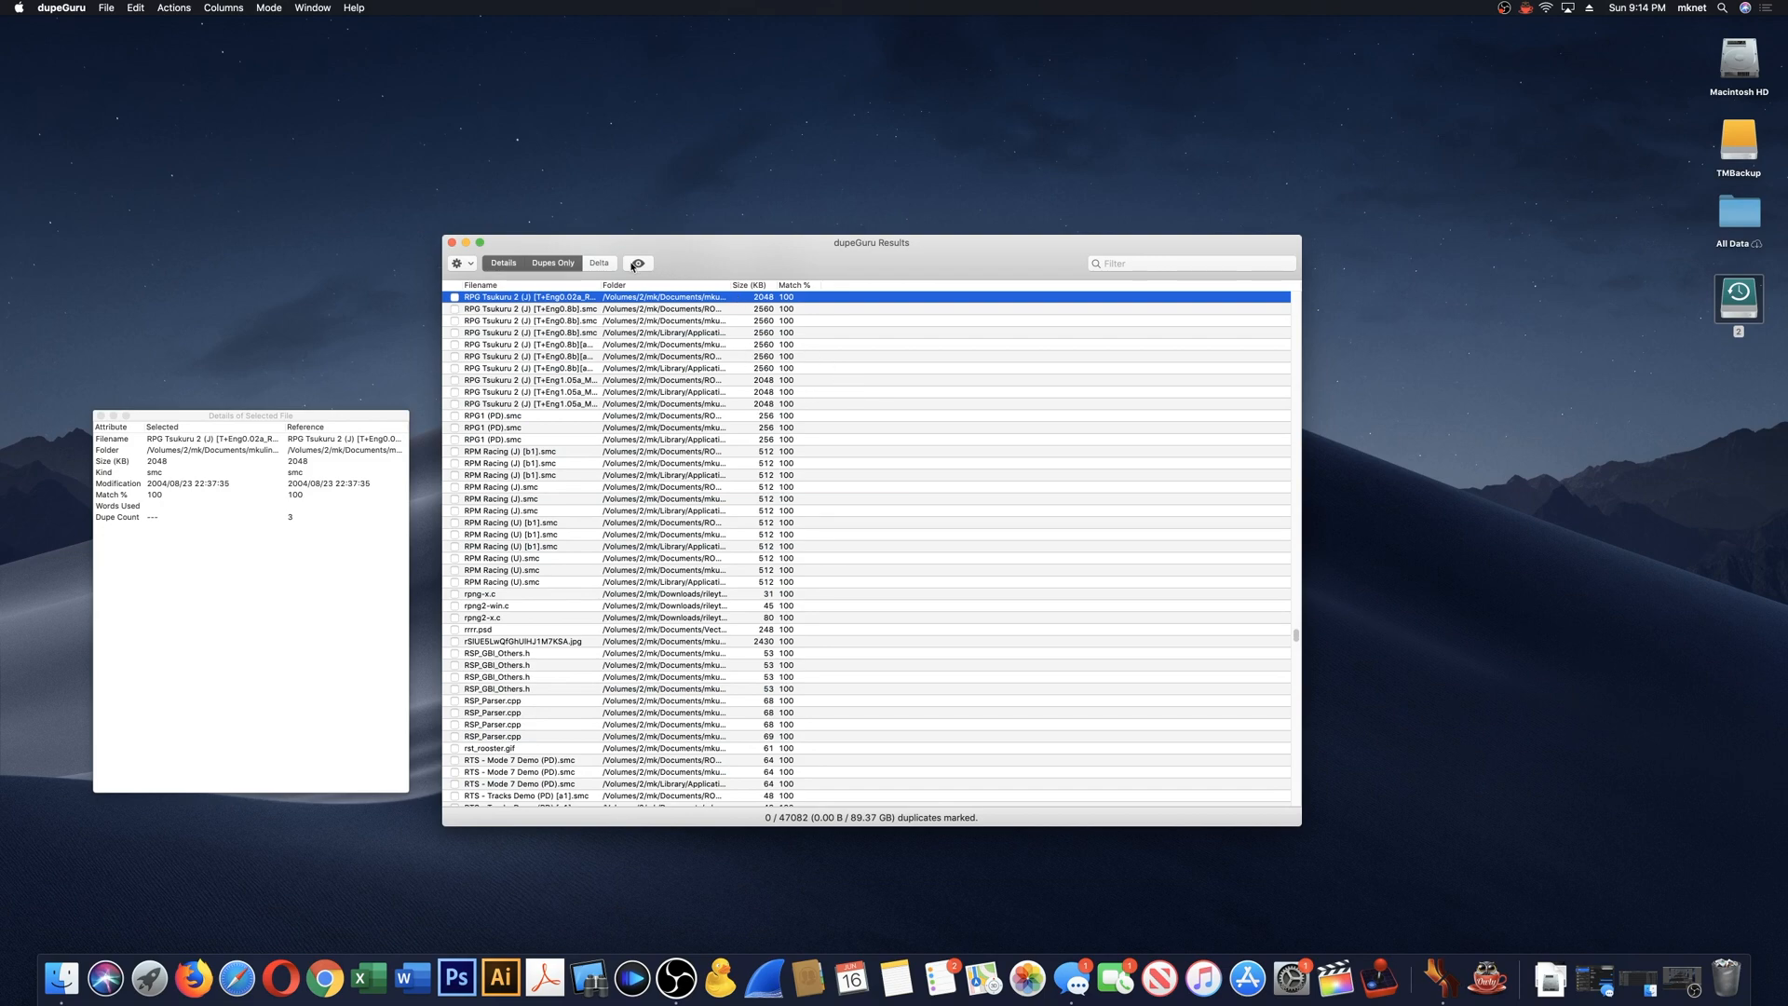
key("super+1")
left_click(601, 264)
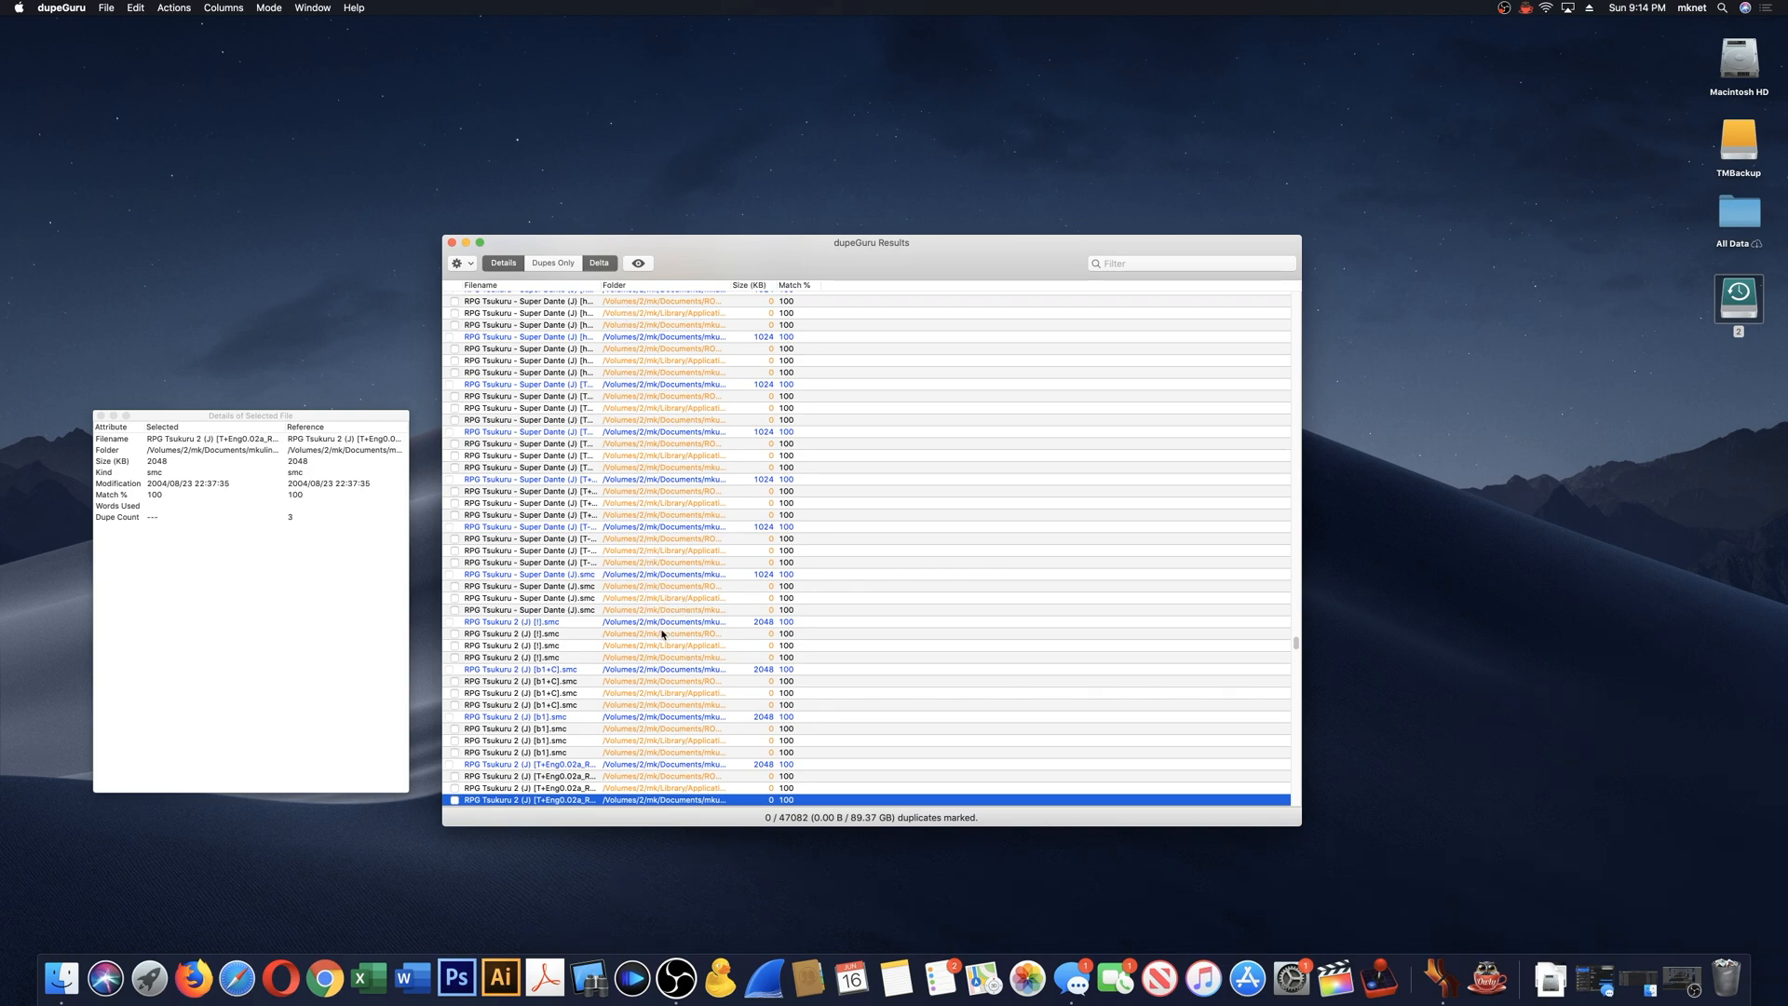
left_click(597, 263)
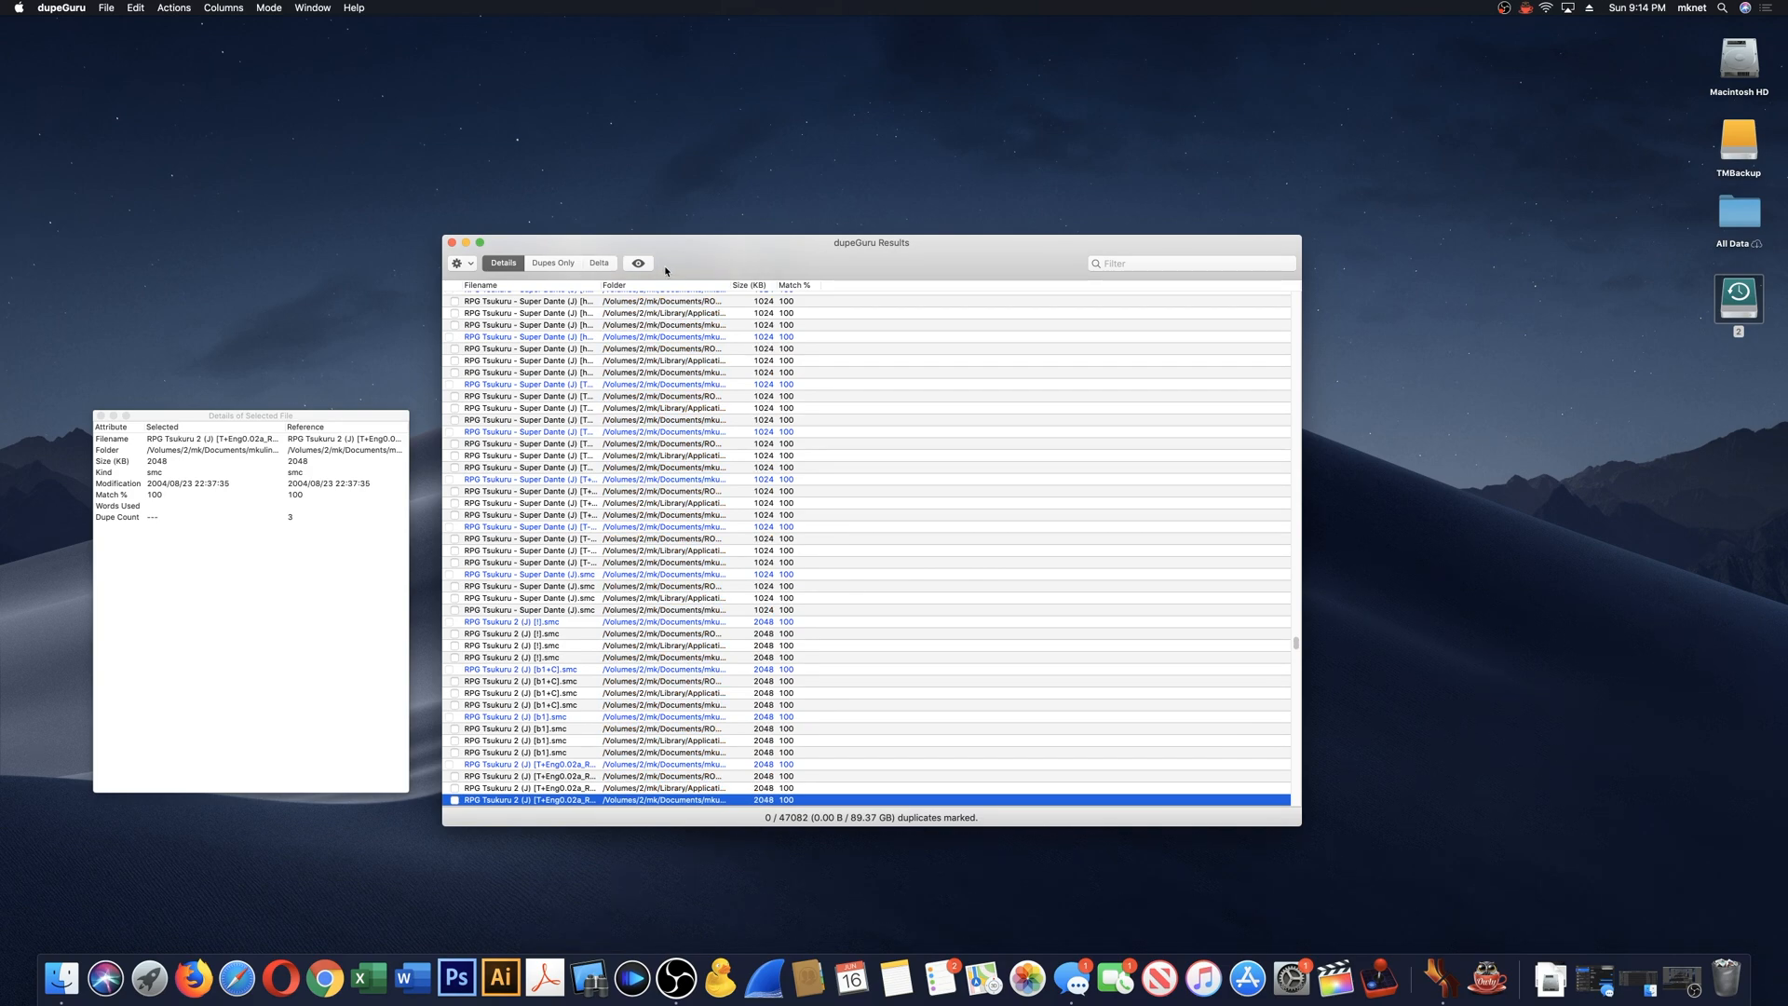
- Add the Kind column to the results and sort the duplicates by it
left_click(224, 8)
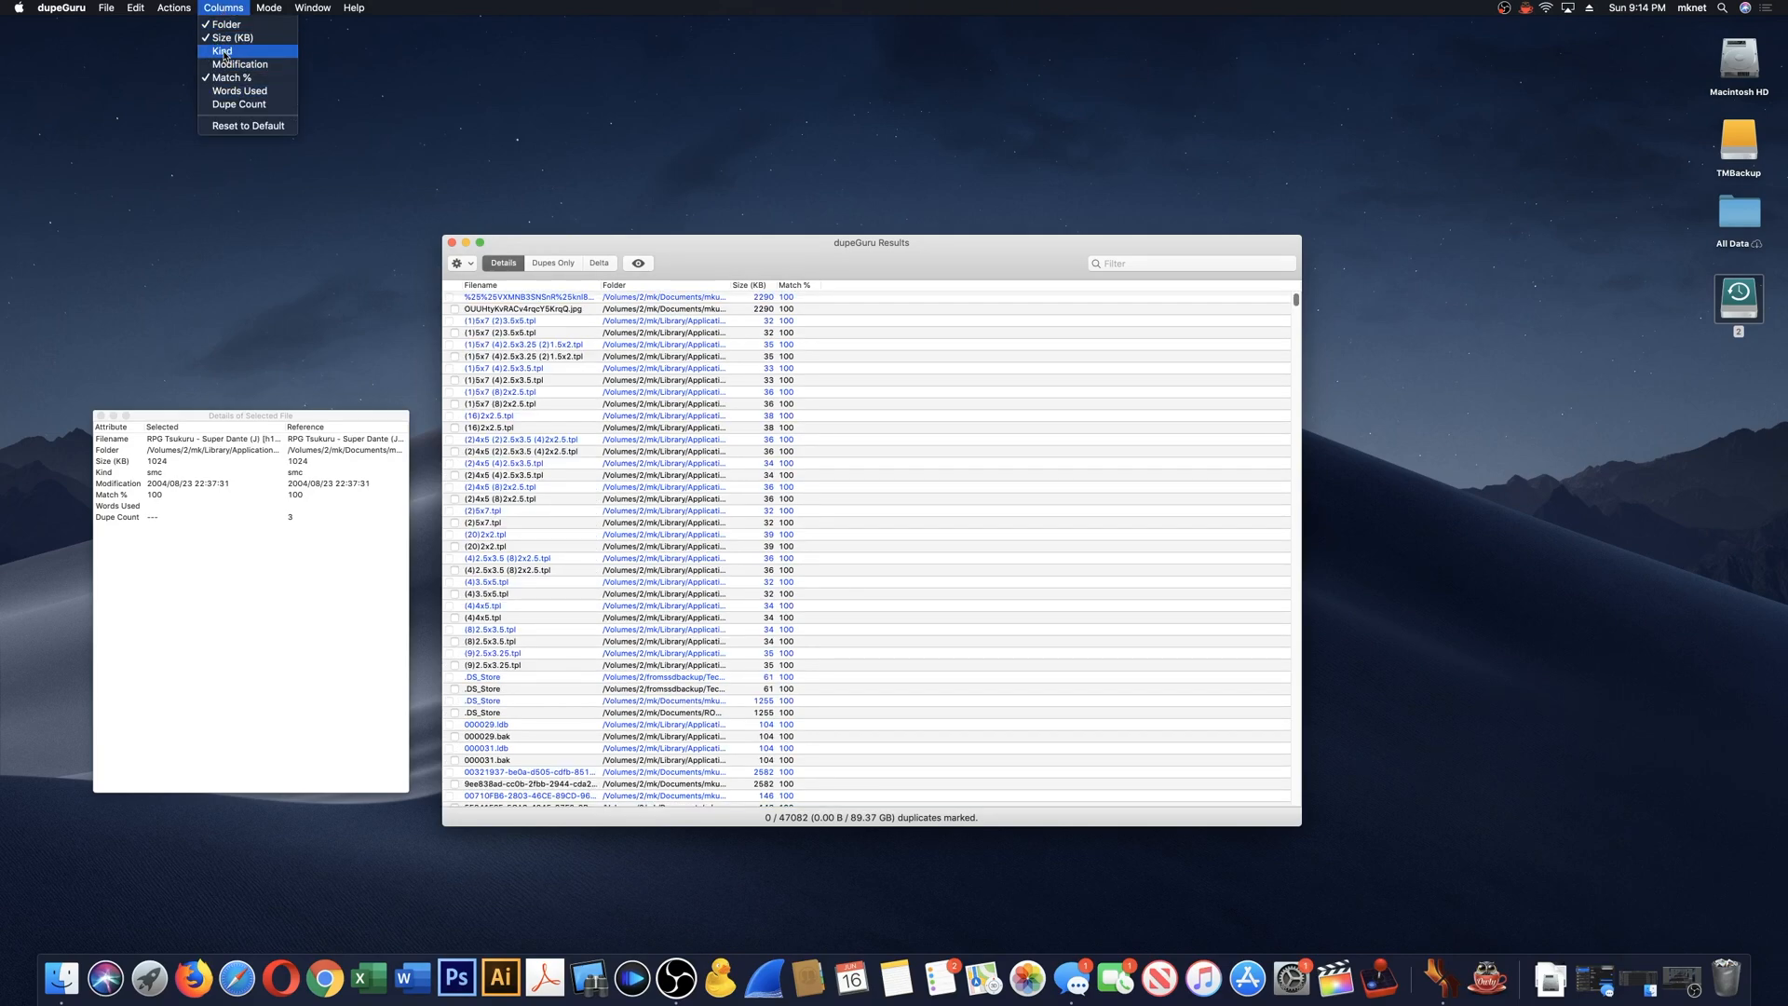
left_click(224, 52)
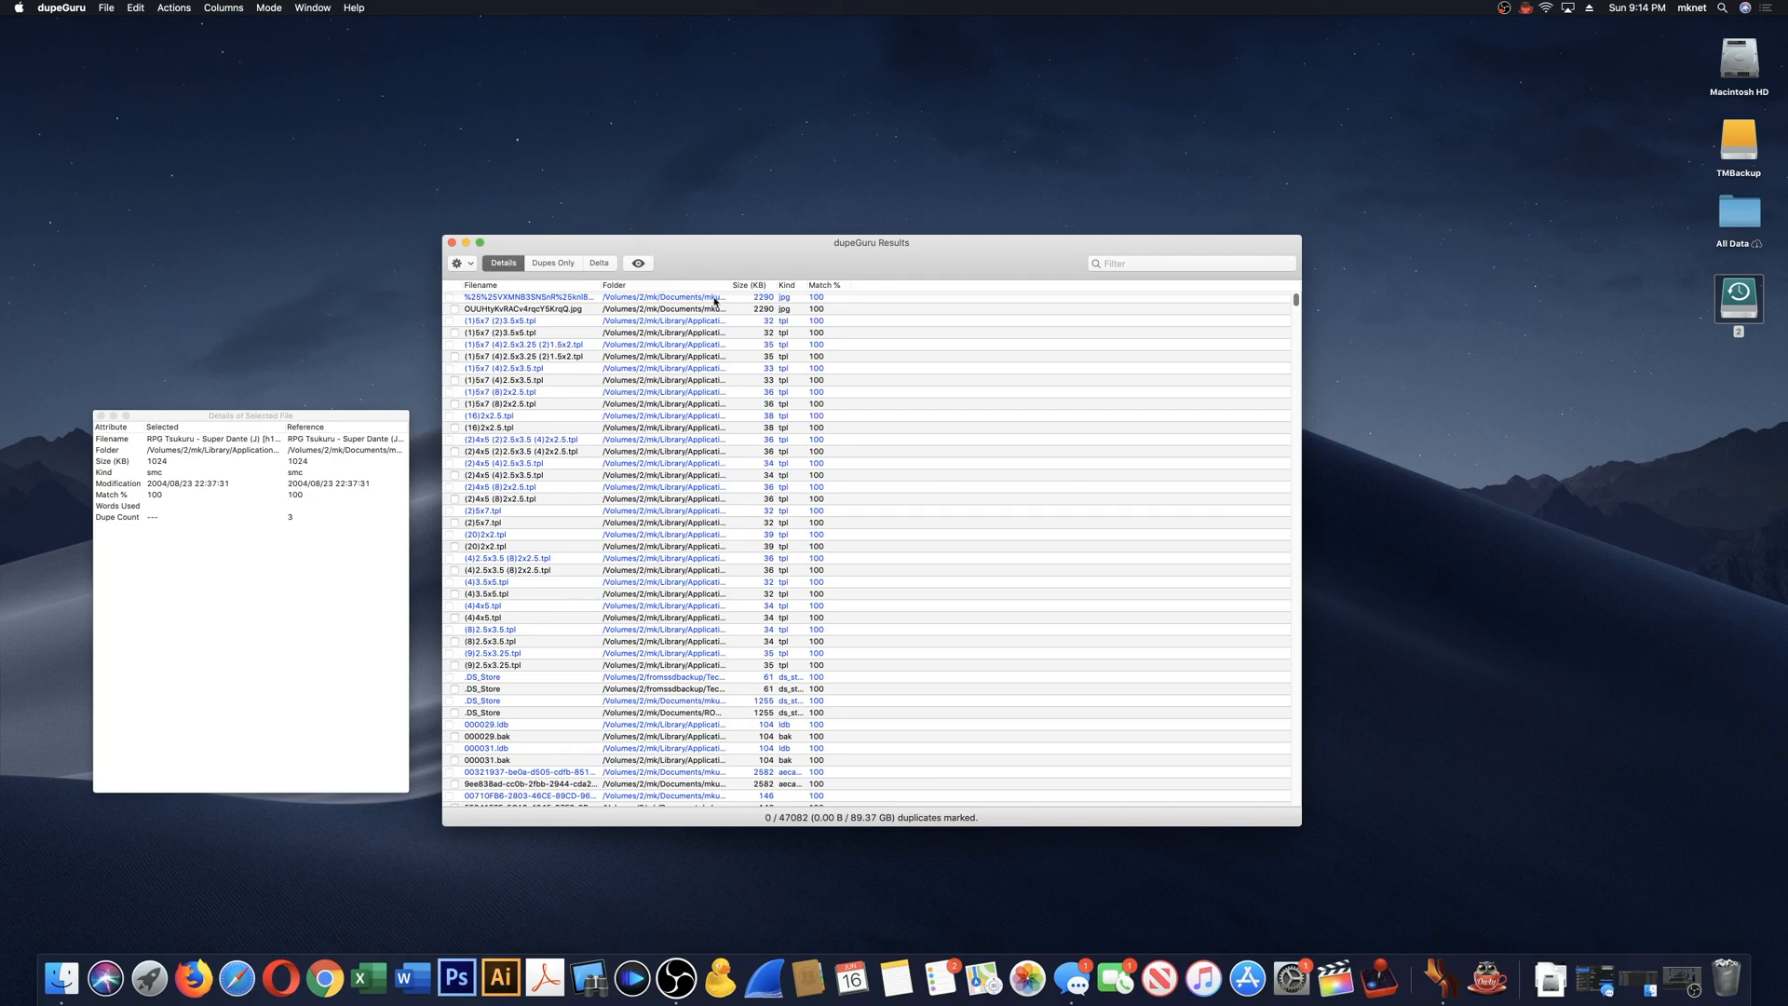
left_click(787, 285)
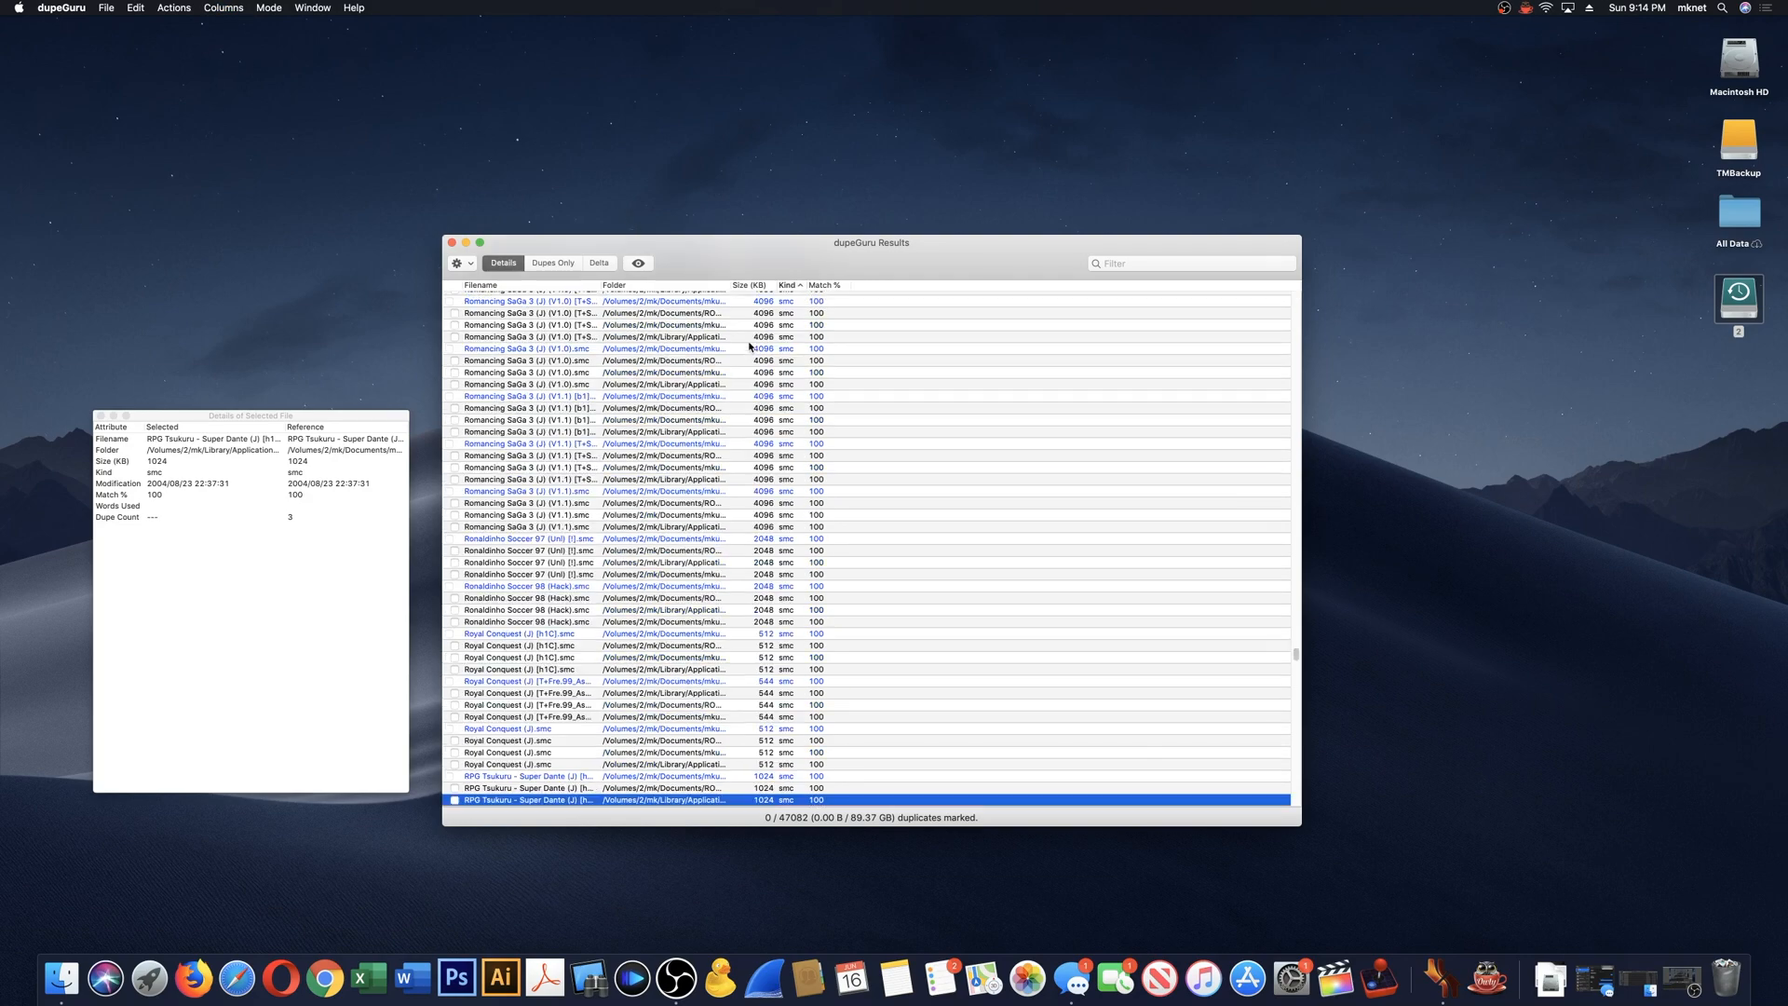
- Widen the Kind column to fit the full file types and show the details of one aecache duplicate
left_click_drag(1297, 652, 1272, 246)
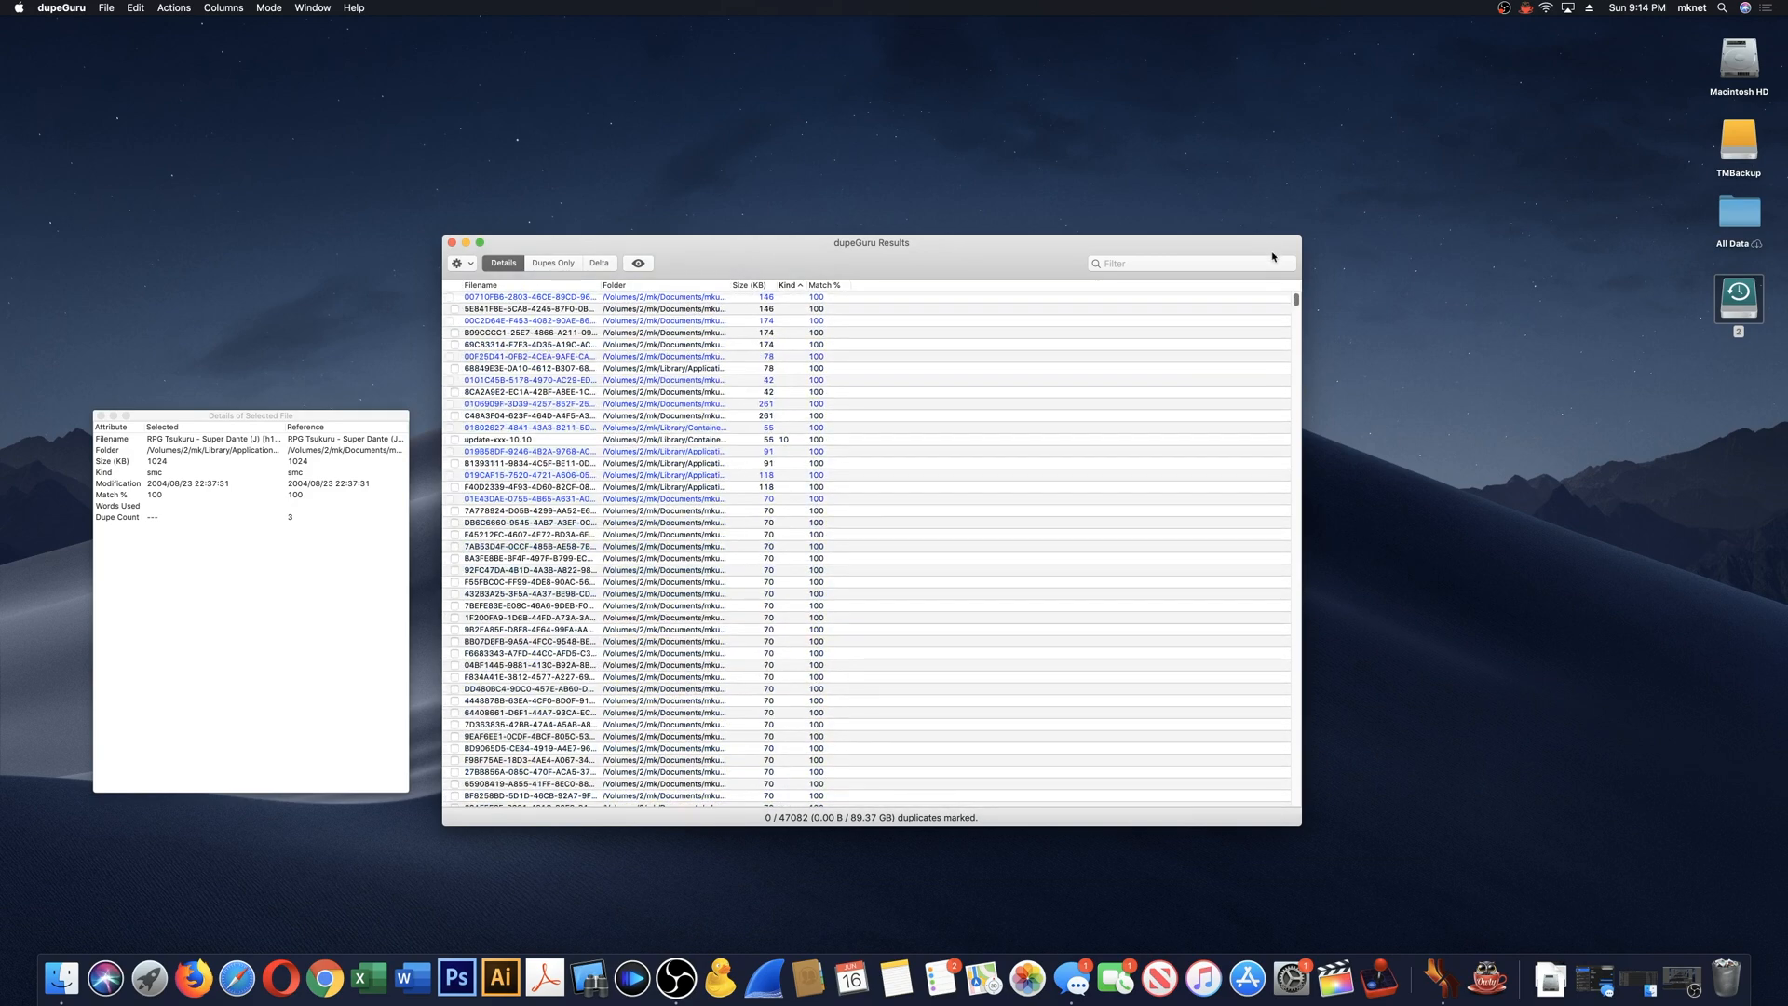
scroll(1282, 305, "down", 15)
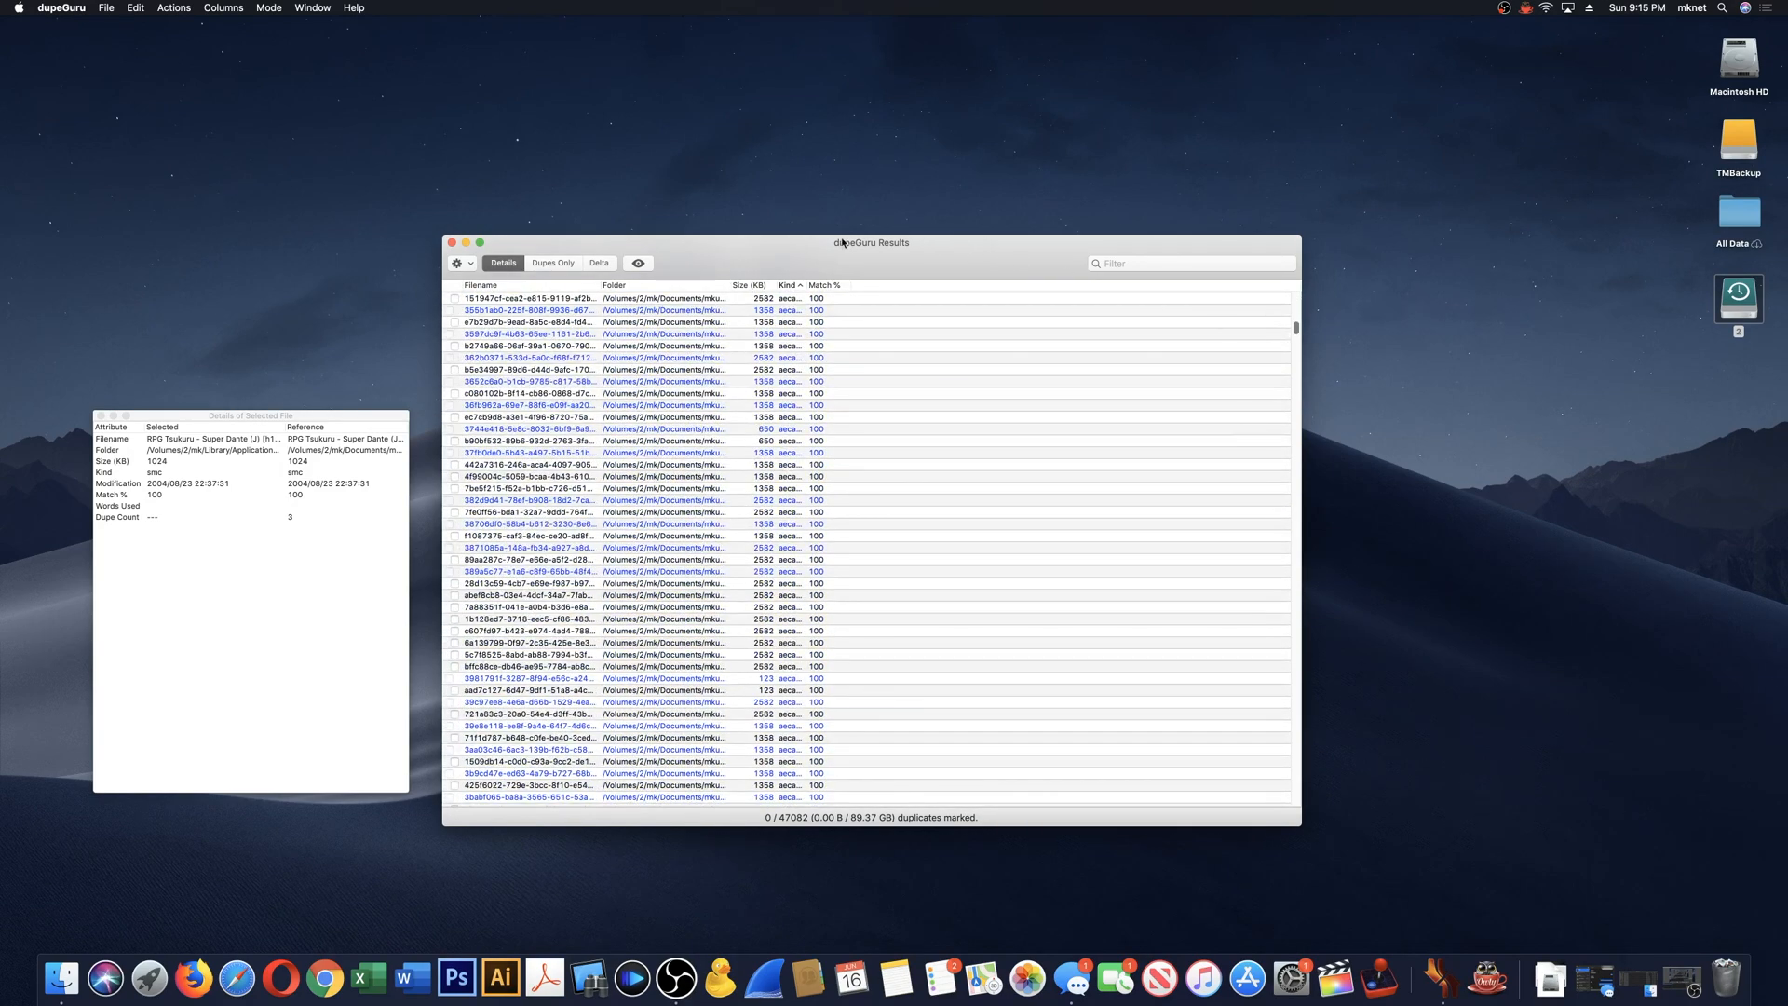
left_click_drag(807, 284, 881, 284)
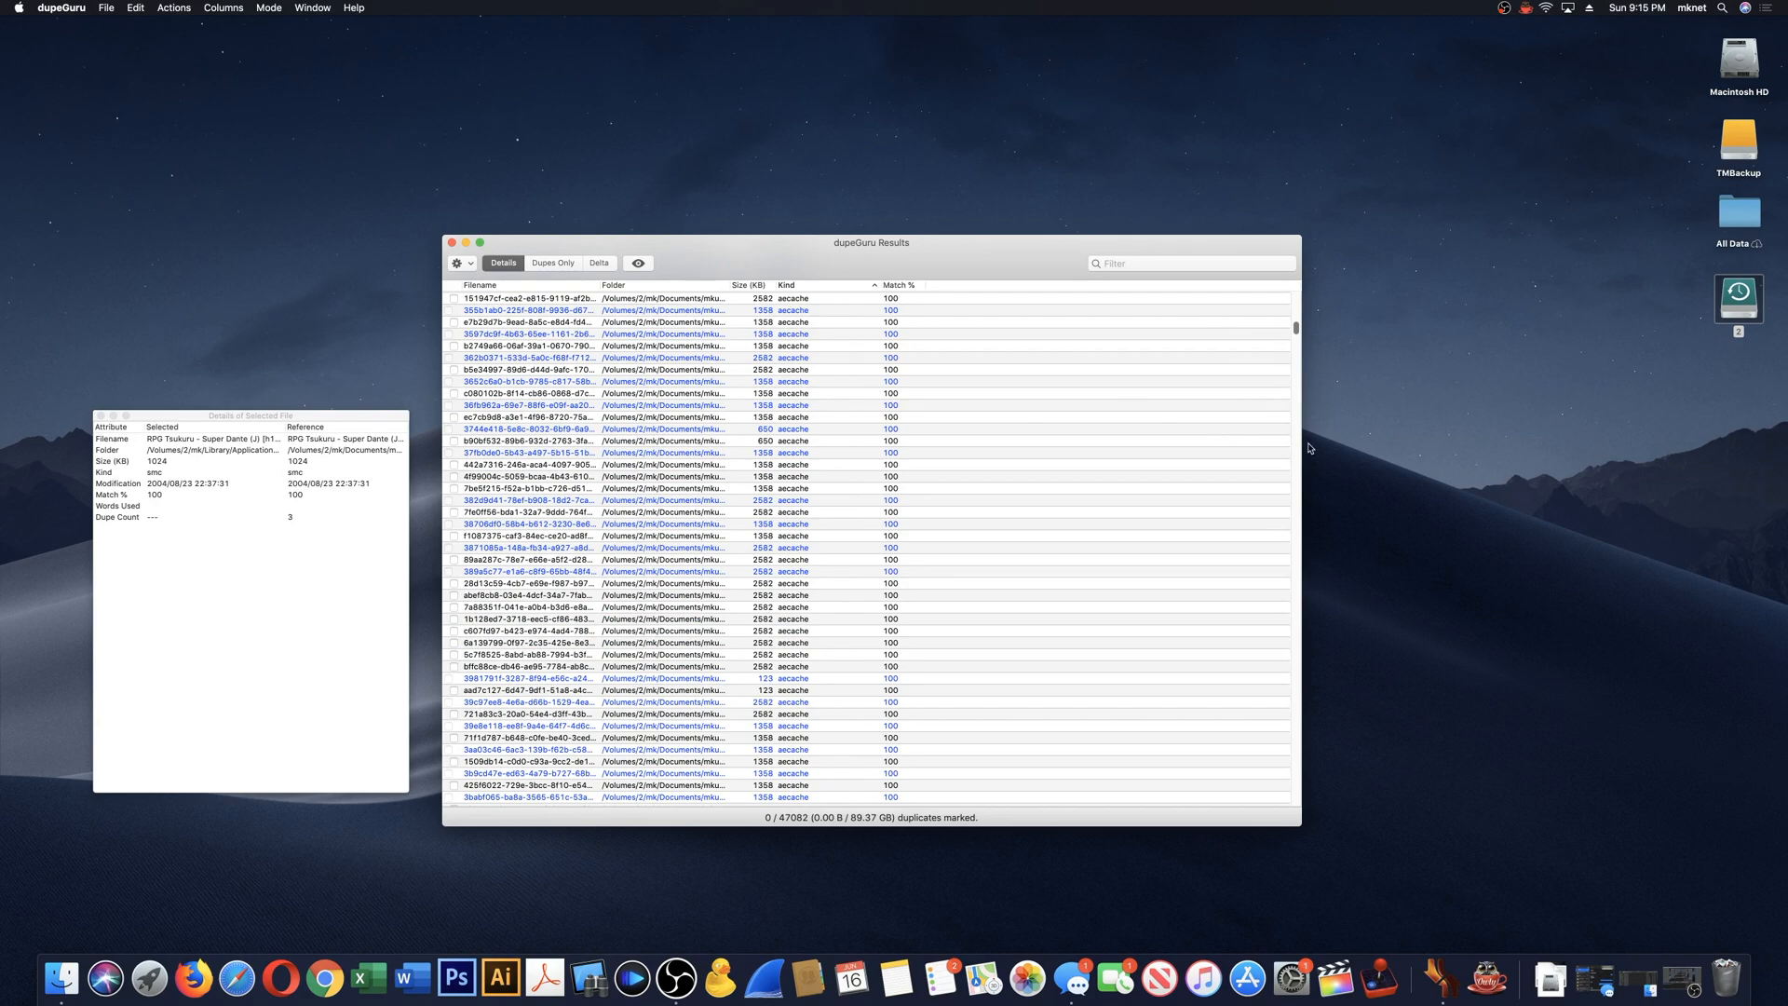
left_click(799, 419)
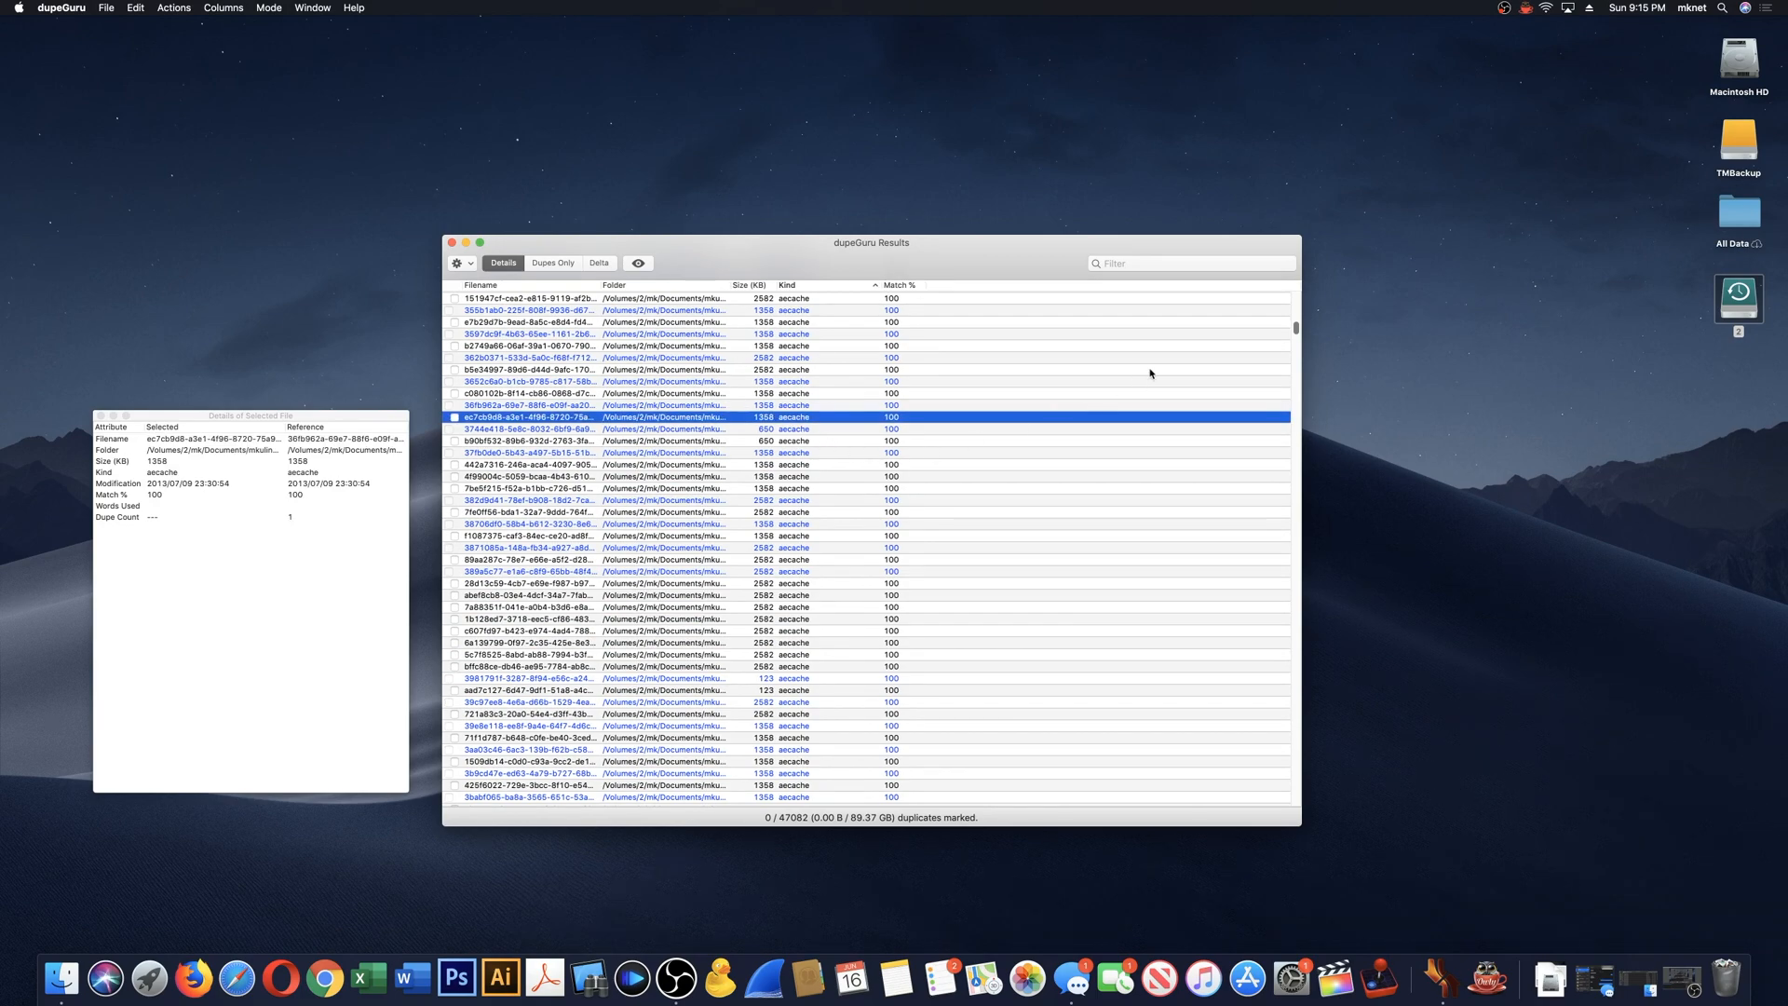
- Preview the blue reference entry of accounts_security_pref.gif among the gif duplicates and close the preview
left_click_drag(1296, 327, 1294, 394)
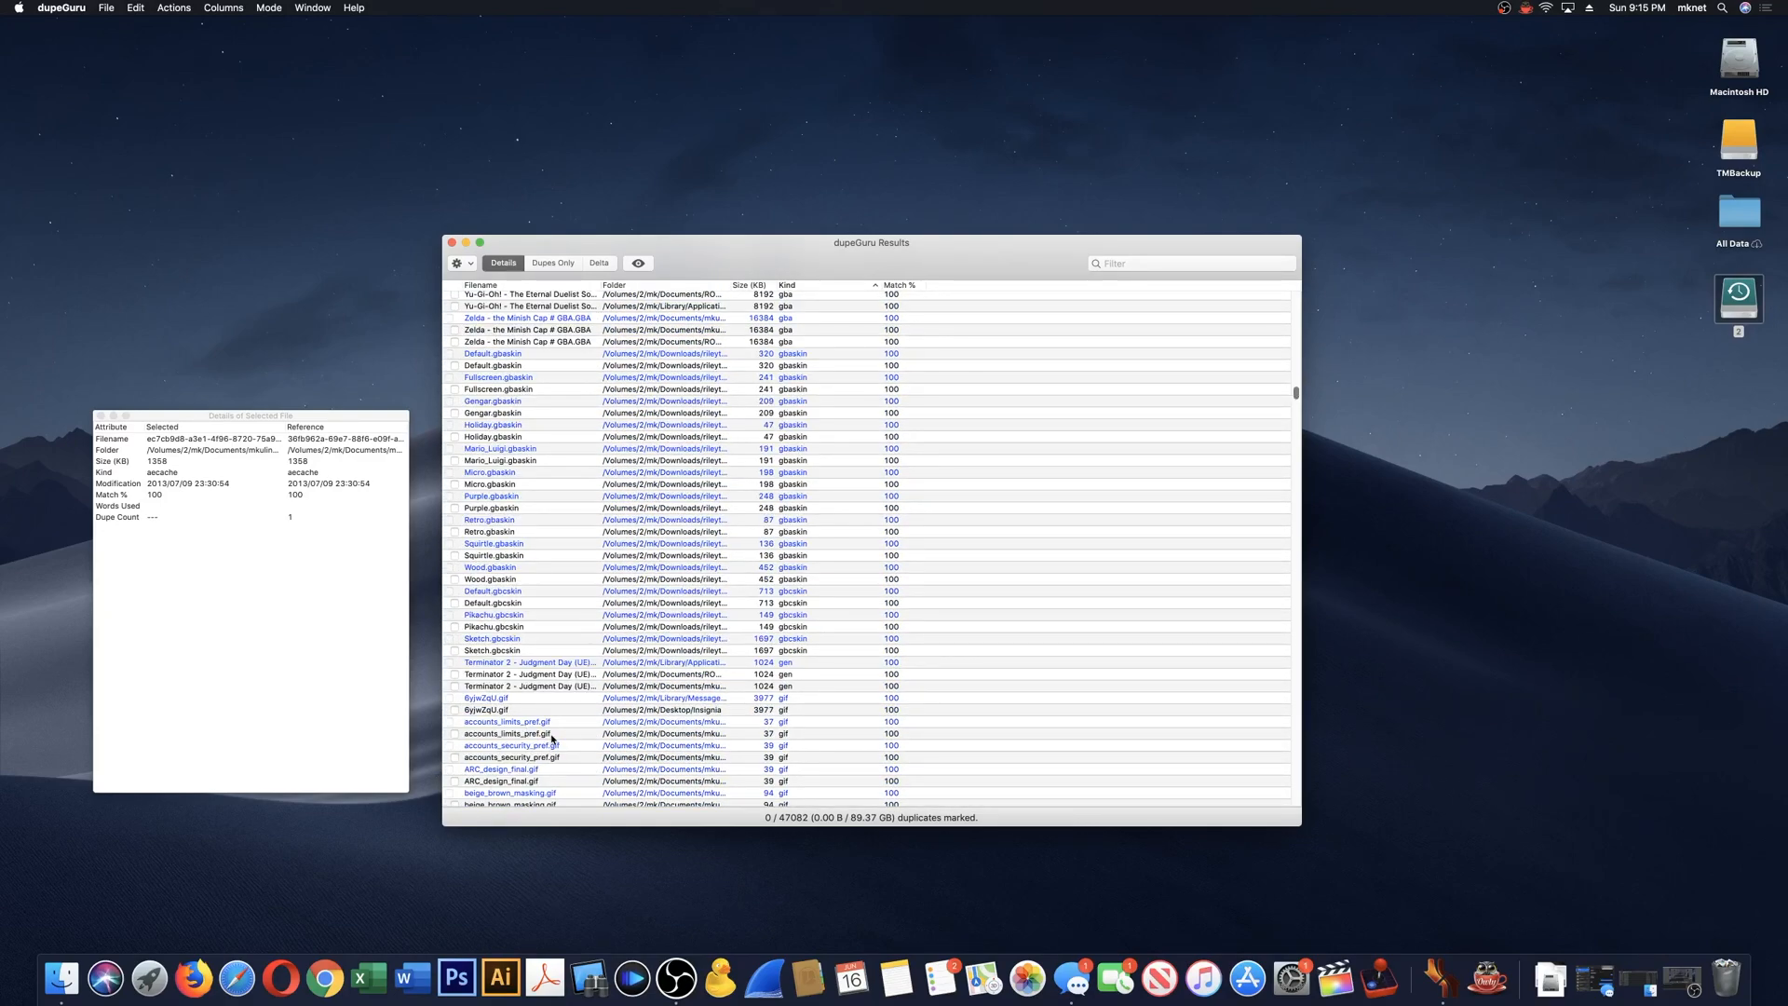
left_click(667, 745)
left_click(642, 263)
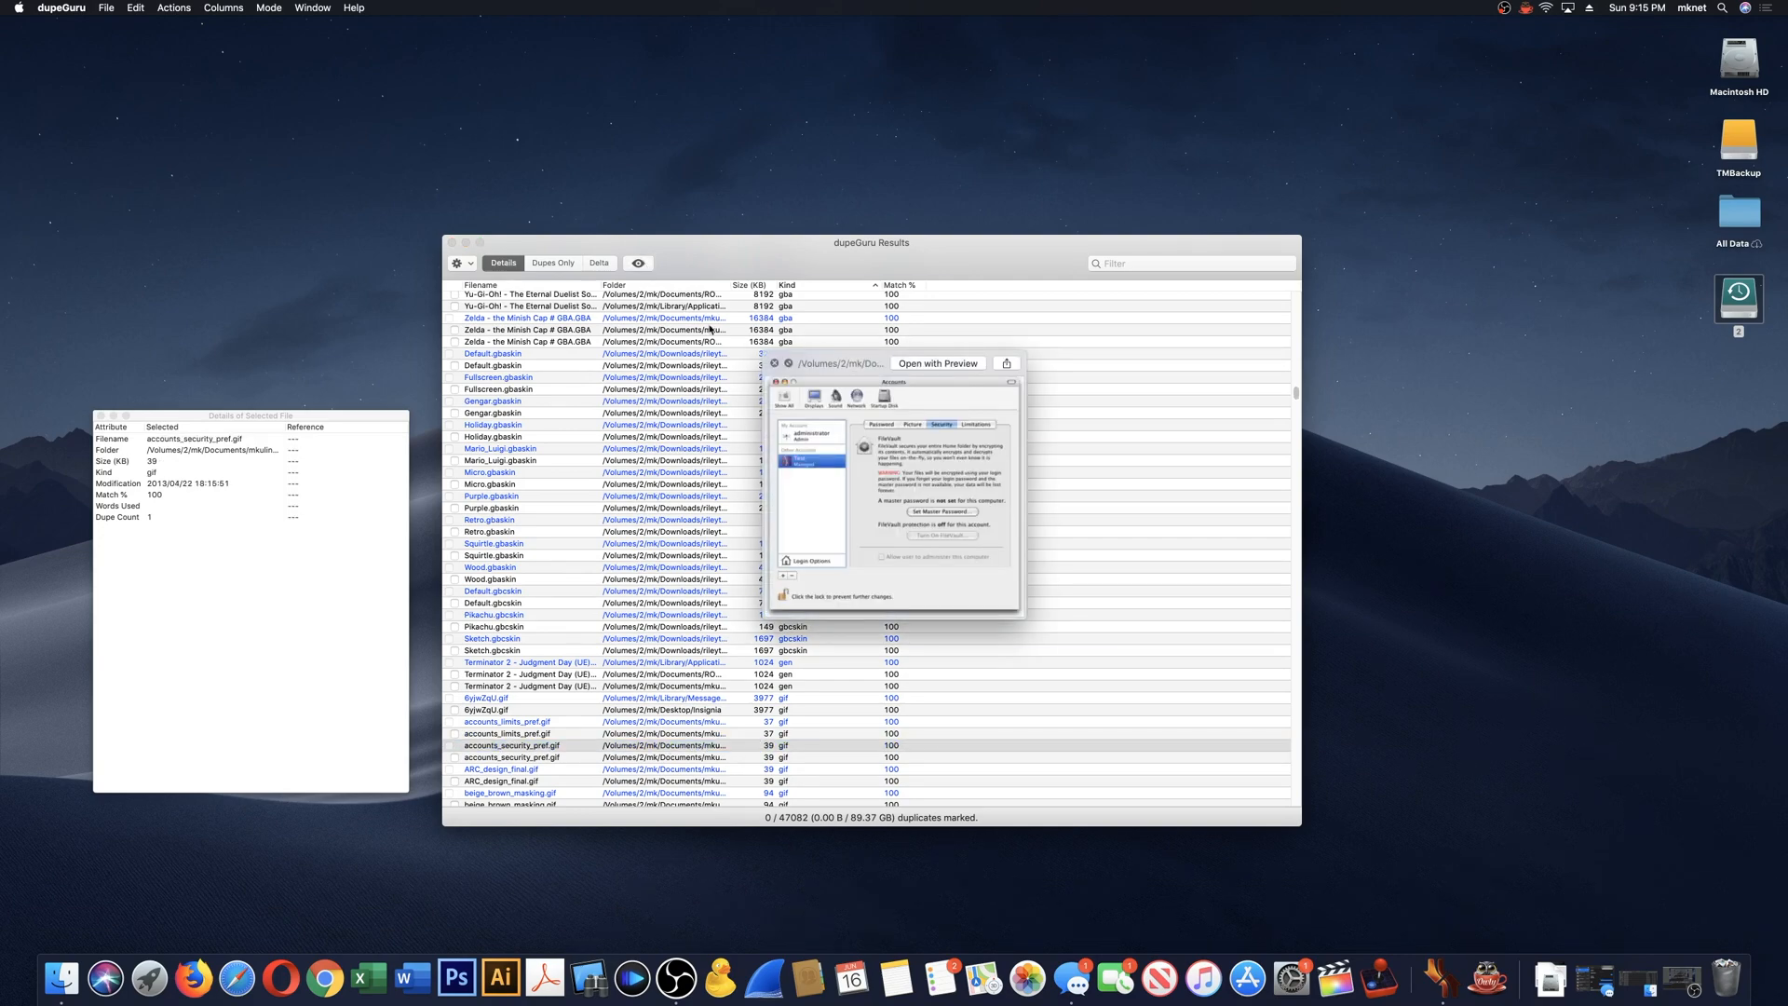
left_click(774, 363)
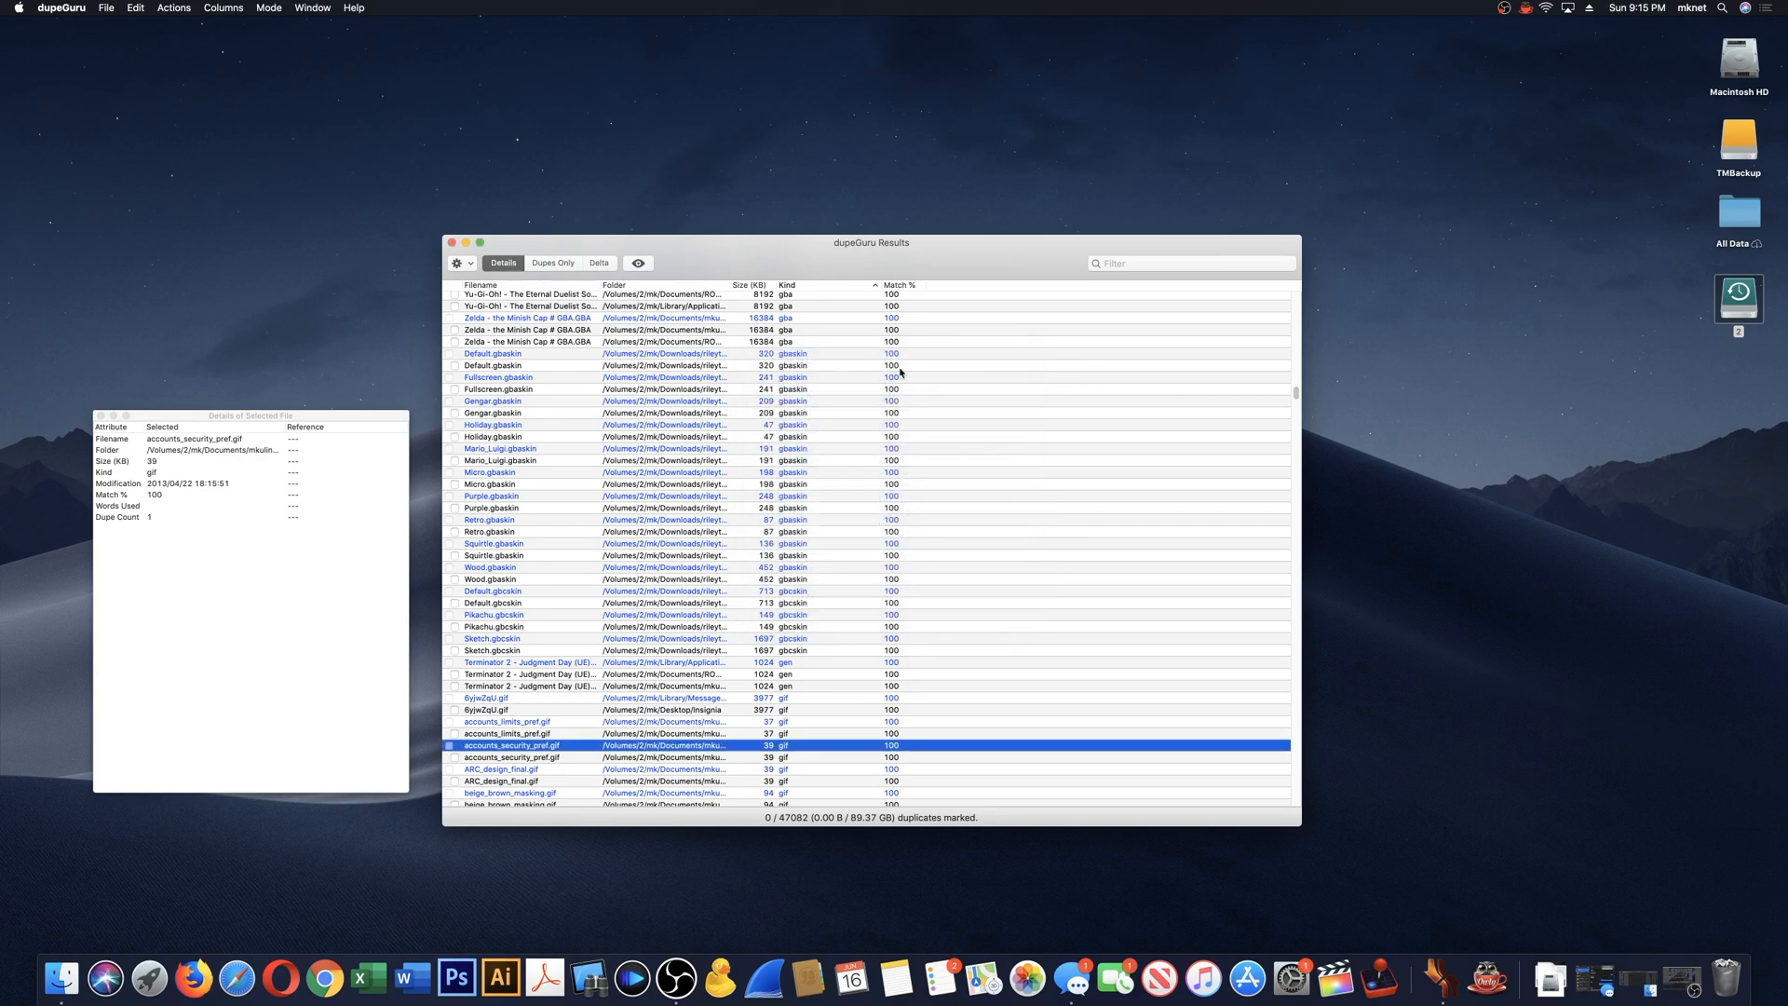
- Compare the file details of the yearofthegoat.jpg copies with their reference file among the jpg duplicates
left_click_drag(1296, 393, 1297, 413)
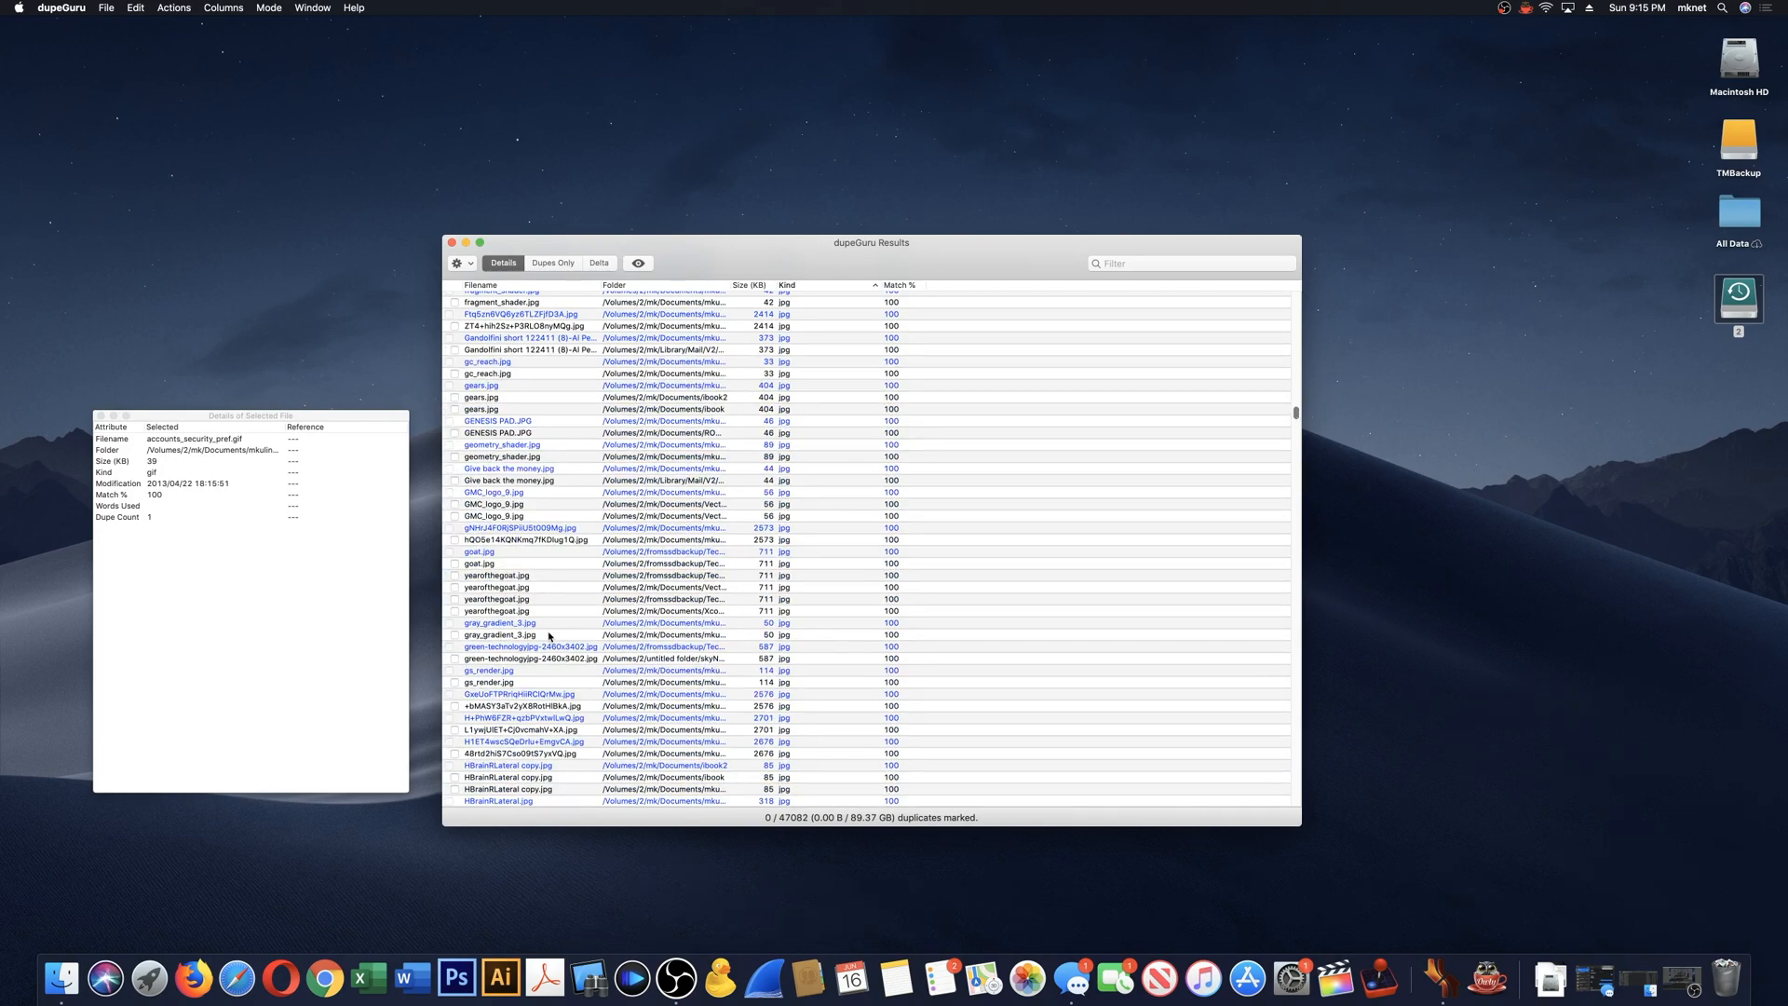
left_click(549, 588)
left_click(550, 599)
left_click(549, 611)
left_click(550, 565)
left_click(549, 576)
left_click(550, 586)
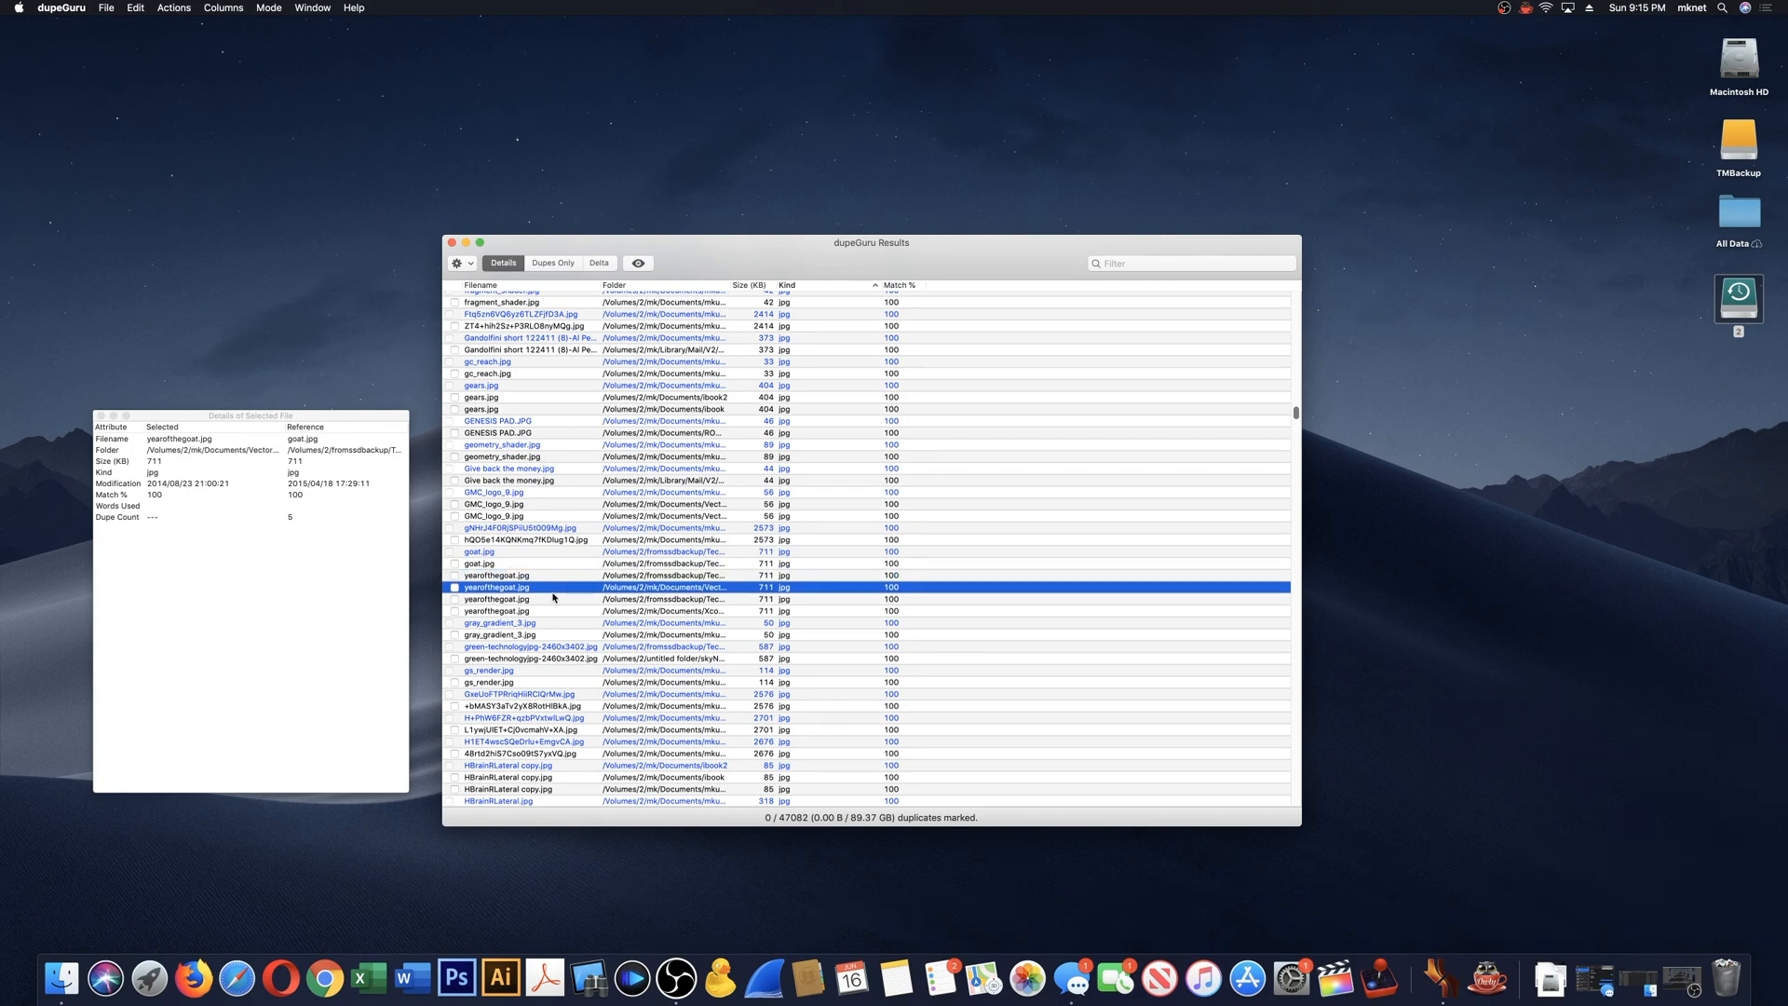
left_click(559, 611)
- Compare the two goat.jpg entries and the first yearofthegoat.jpg copy, then preview the goat.jpg duplicate and close the preview
left_click(529, 553)
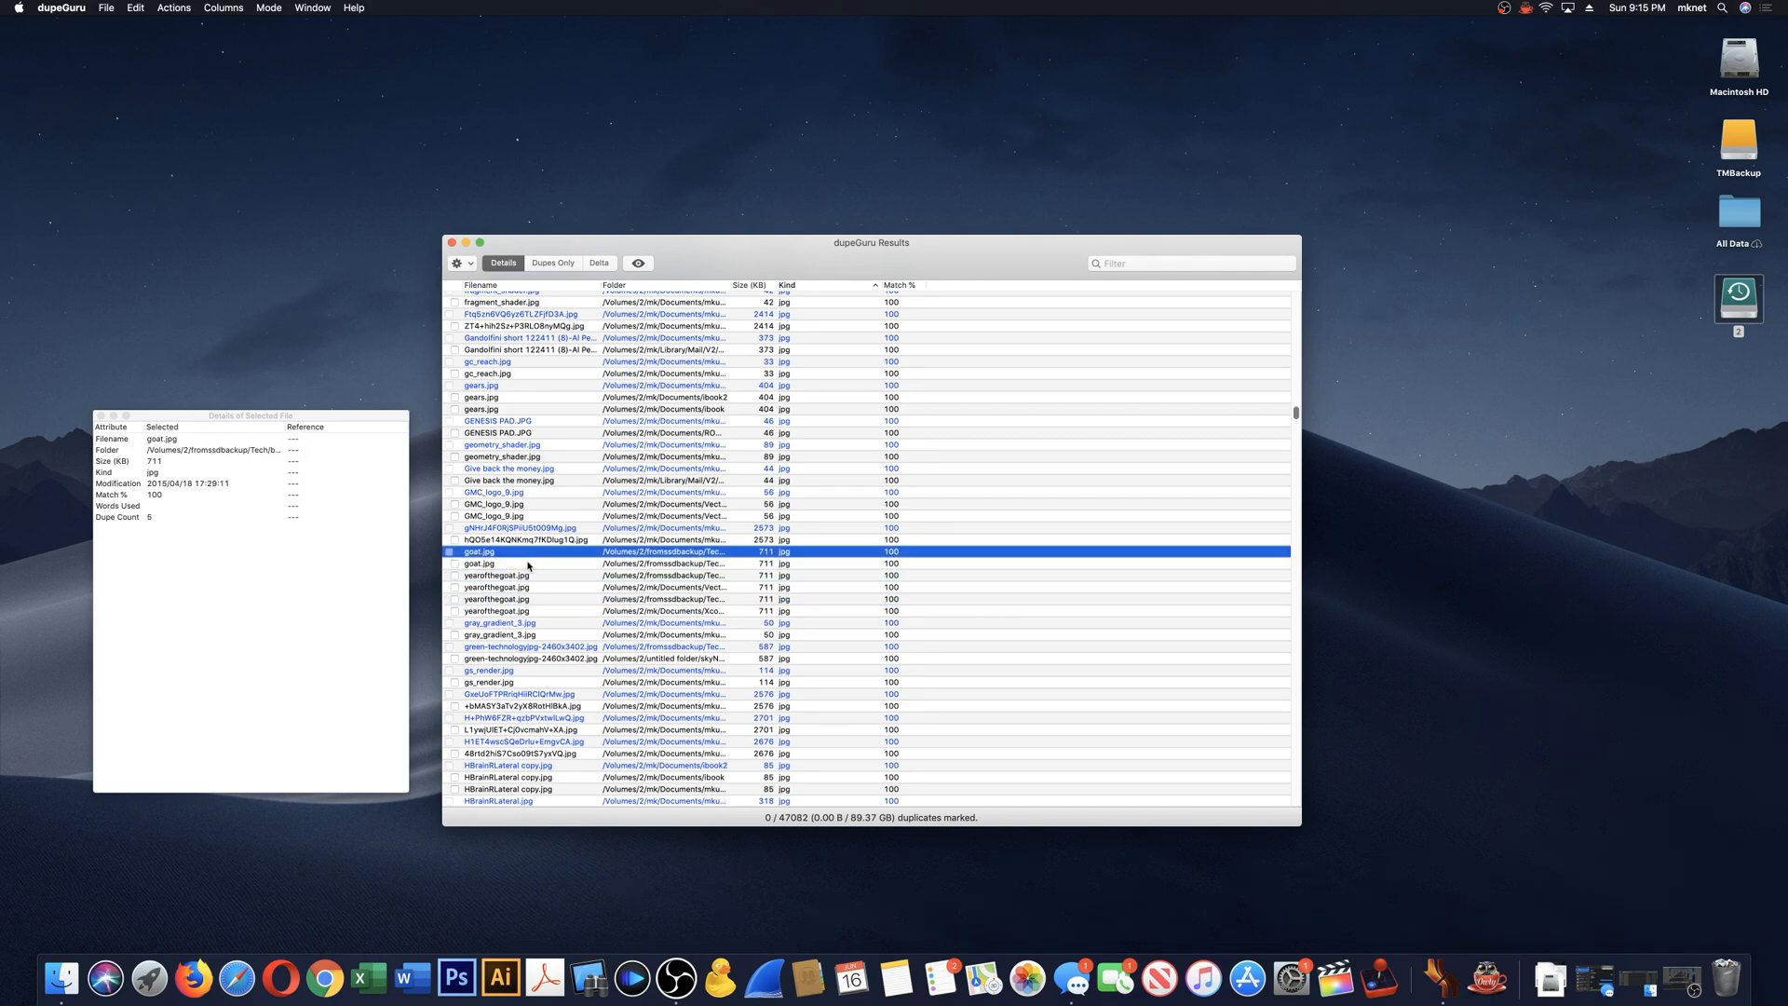
left_click(528, 564)
left_click(529, 552)
left_click(524, 576)
left_click(536, 564)
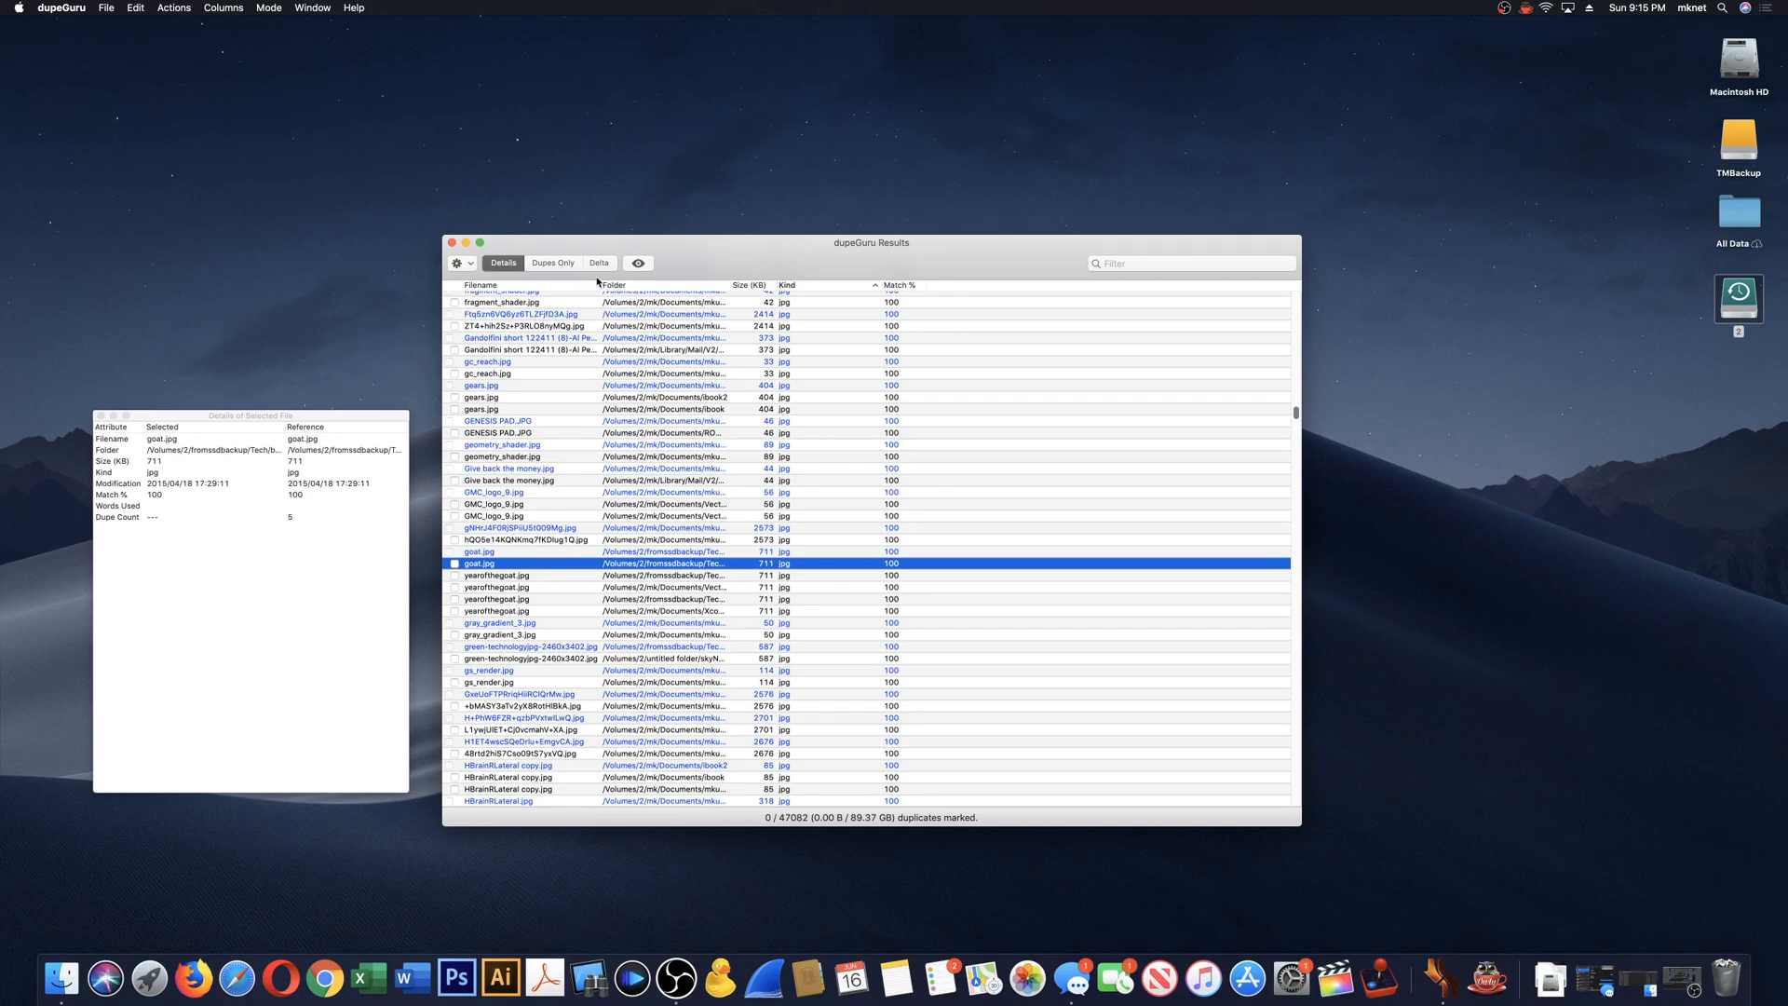
left_click(641, 263)
left_click(619, 56)
- Check the file details of the scan0001.jpg, scale.jpg, scan0004.jpg and Screen Shot 2013-12-24.jpg entries
left_click_drag(1295, 411, 1295, 421)
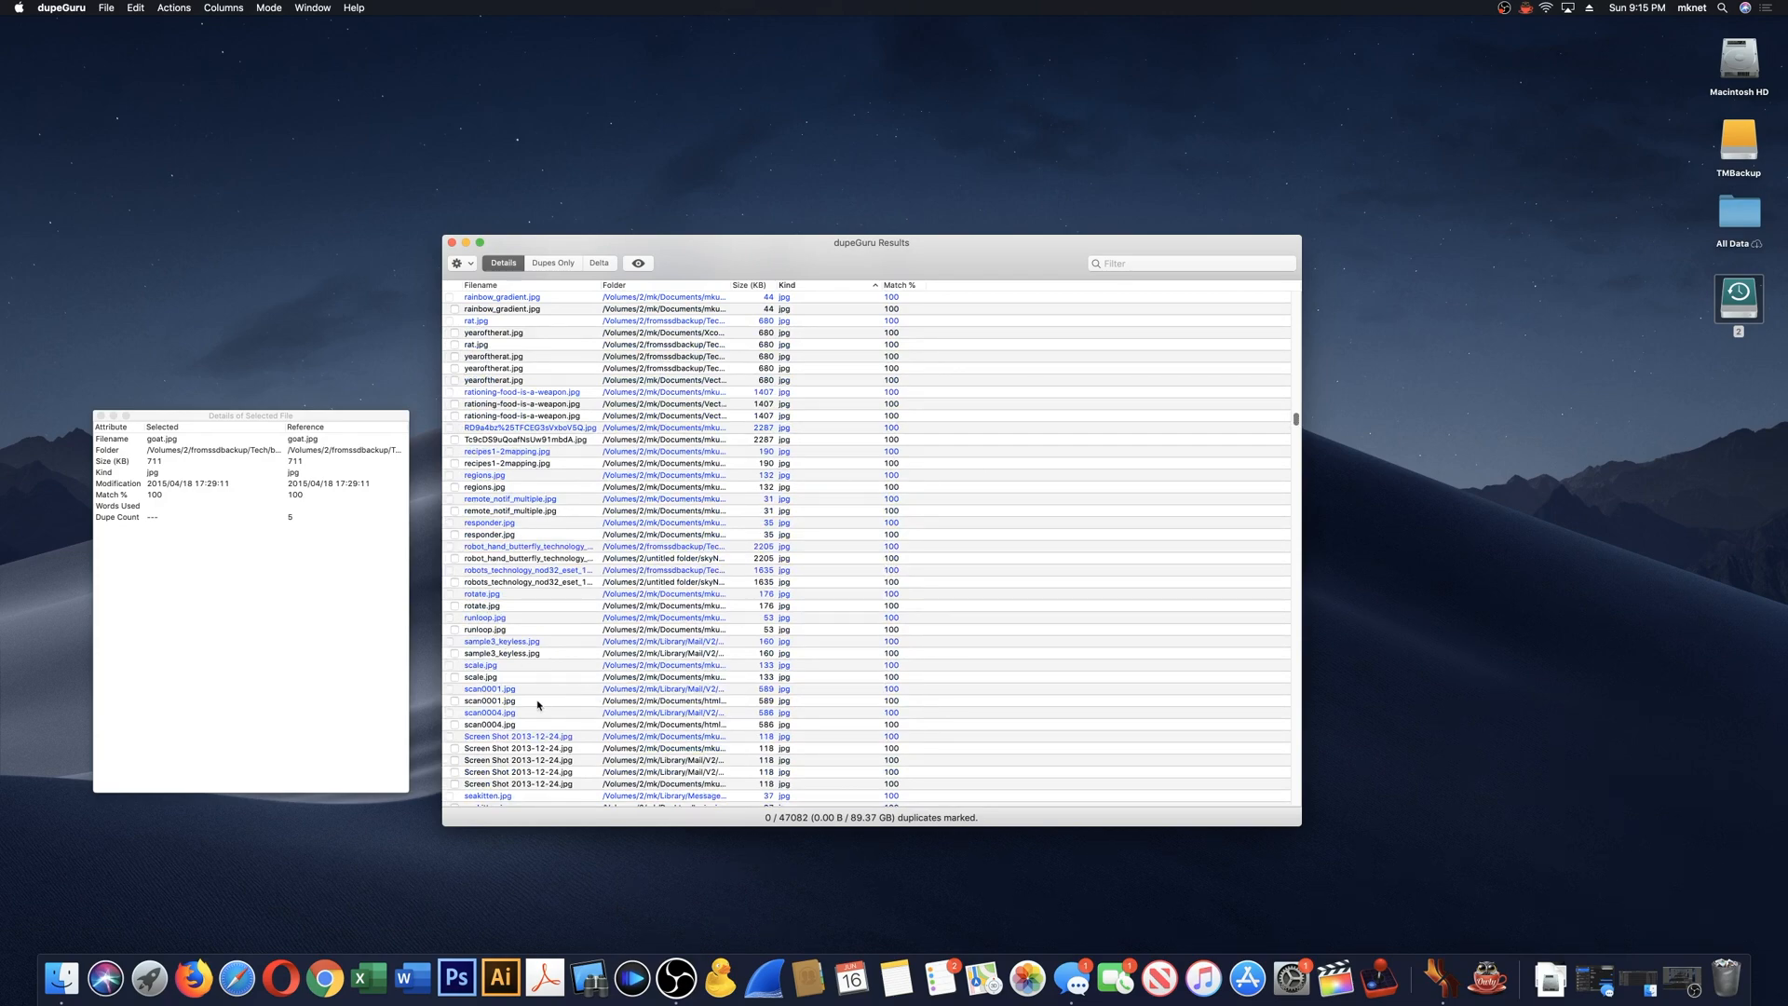
left_click(539, 704)
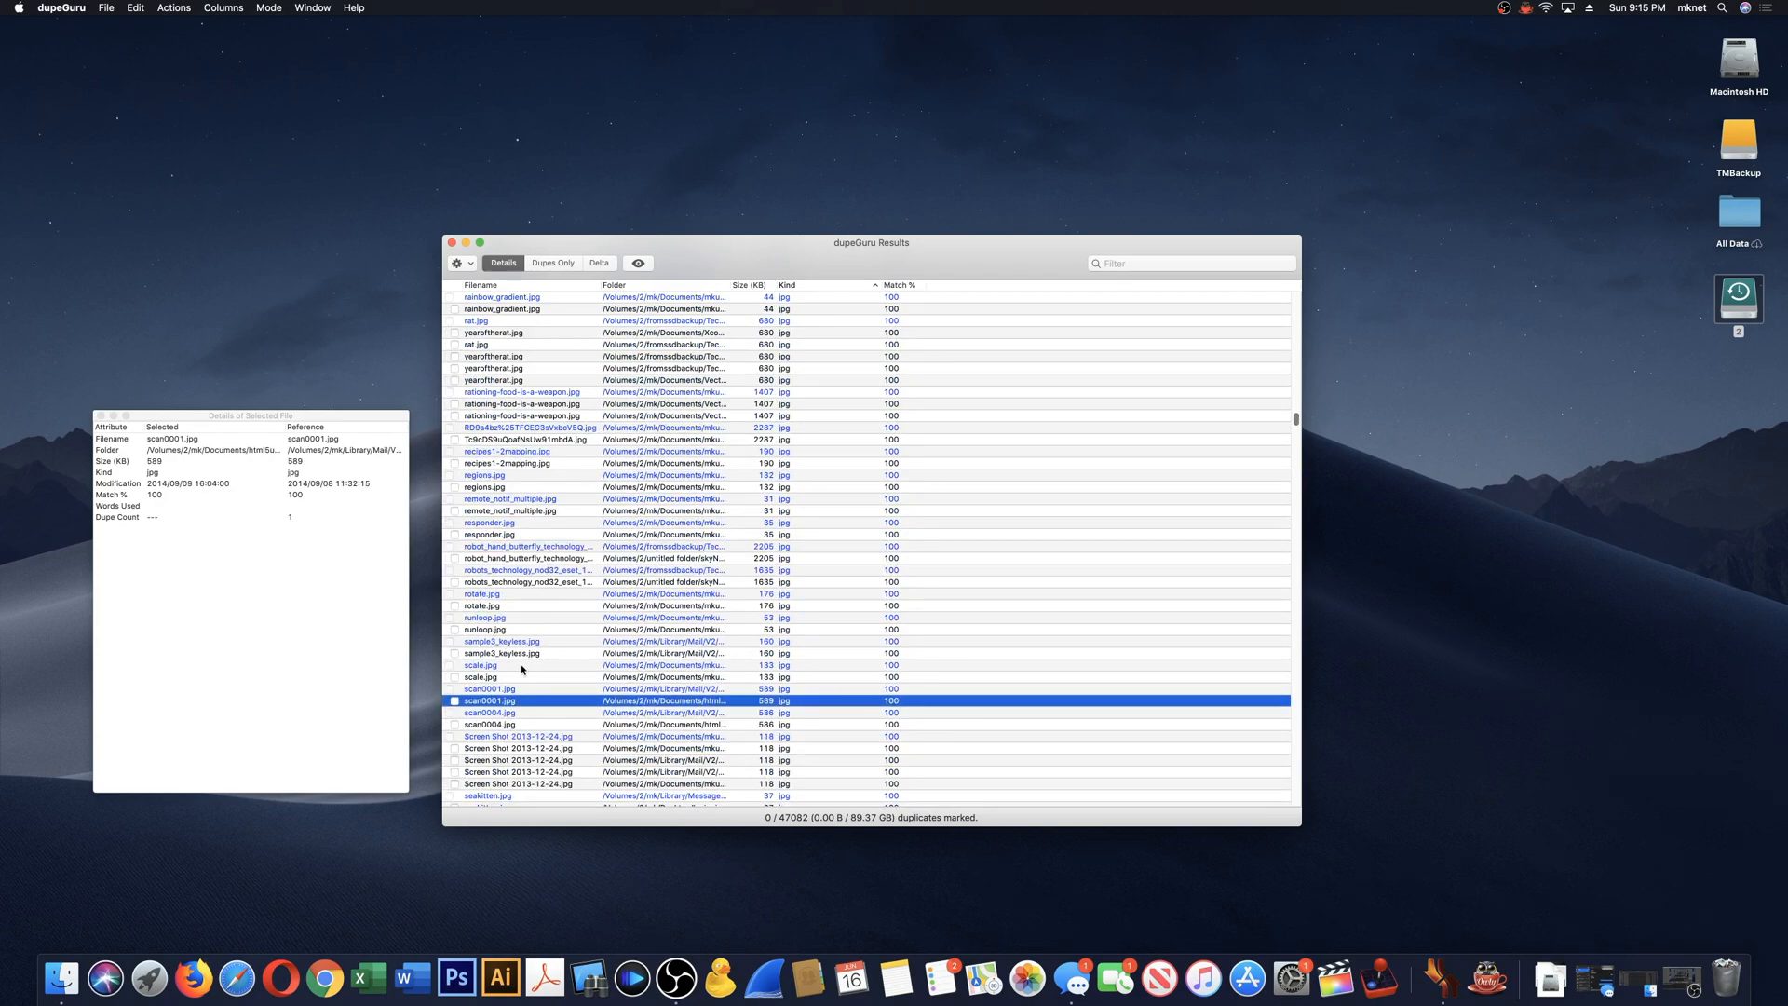
left_click(515, 677)
left_click(535, 713)
left_click(547, 748)
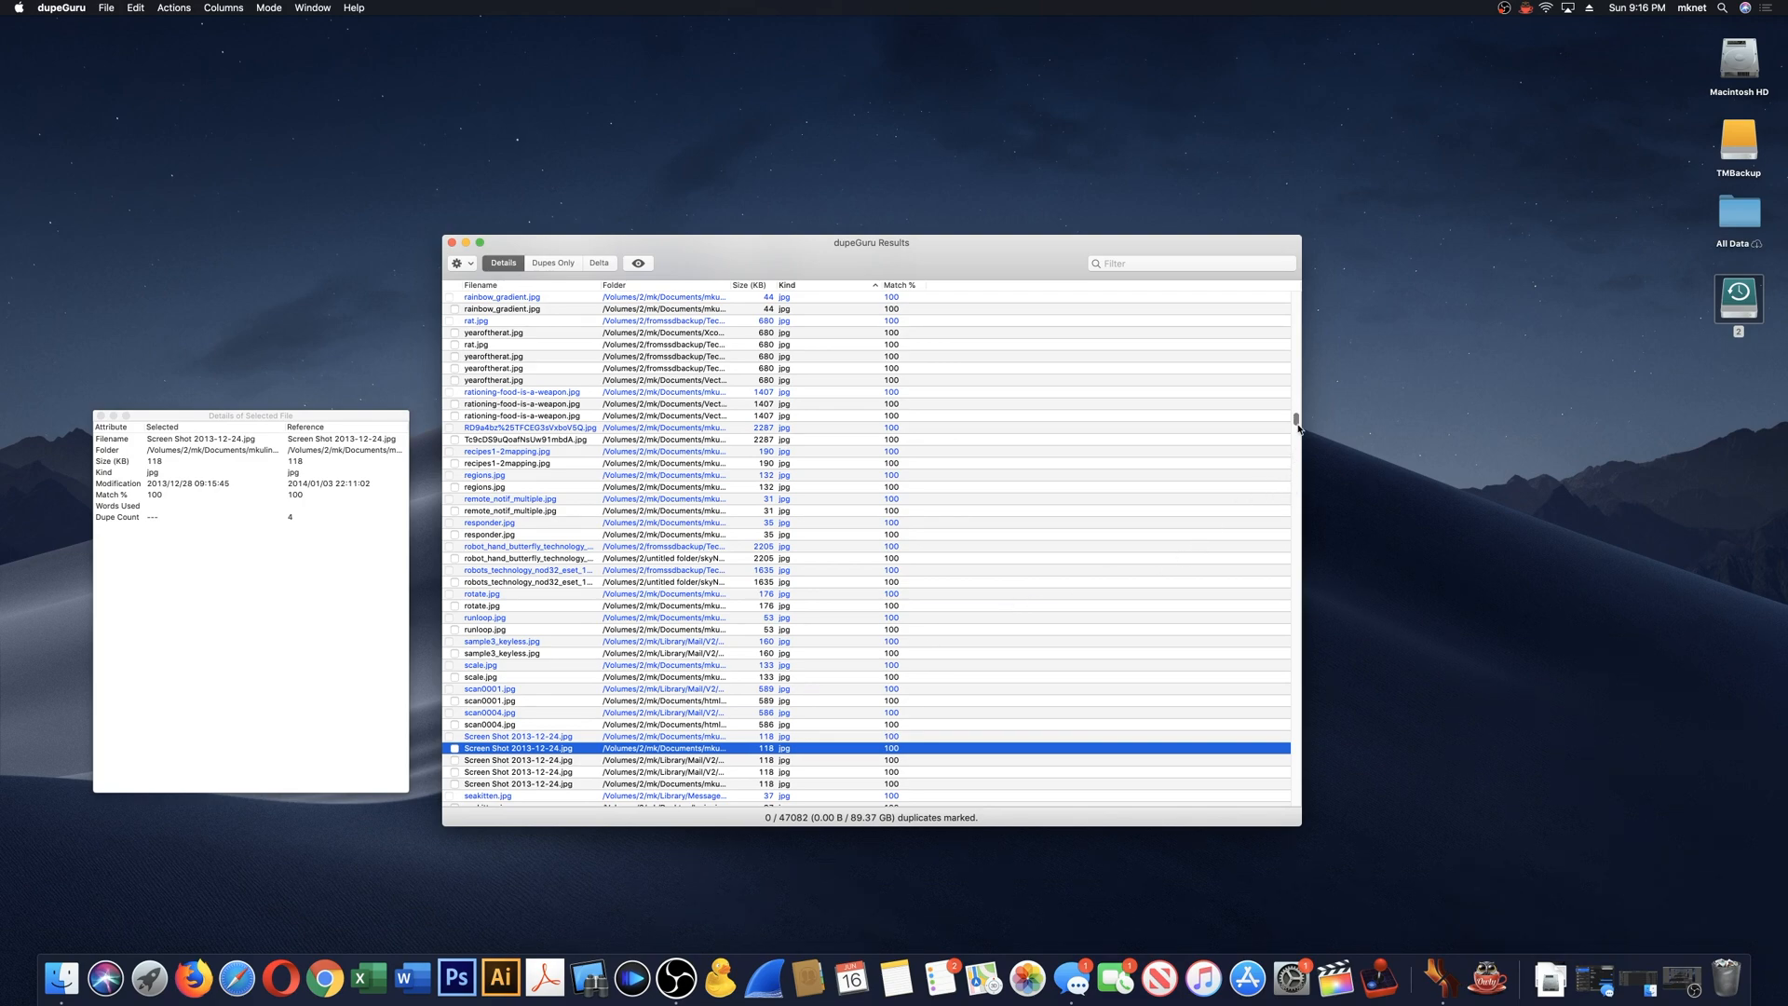
- Bring up the main scan window and set the application mode to Picture
left_click_drag(1297, 426, 1295, 439)
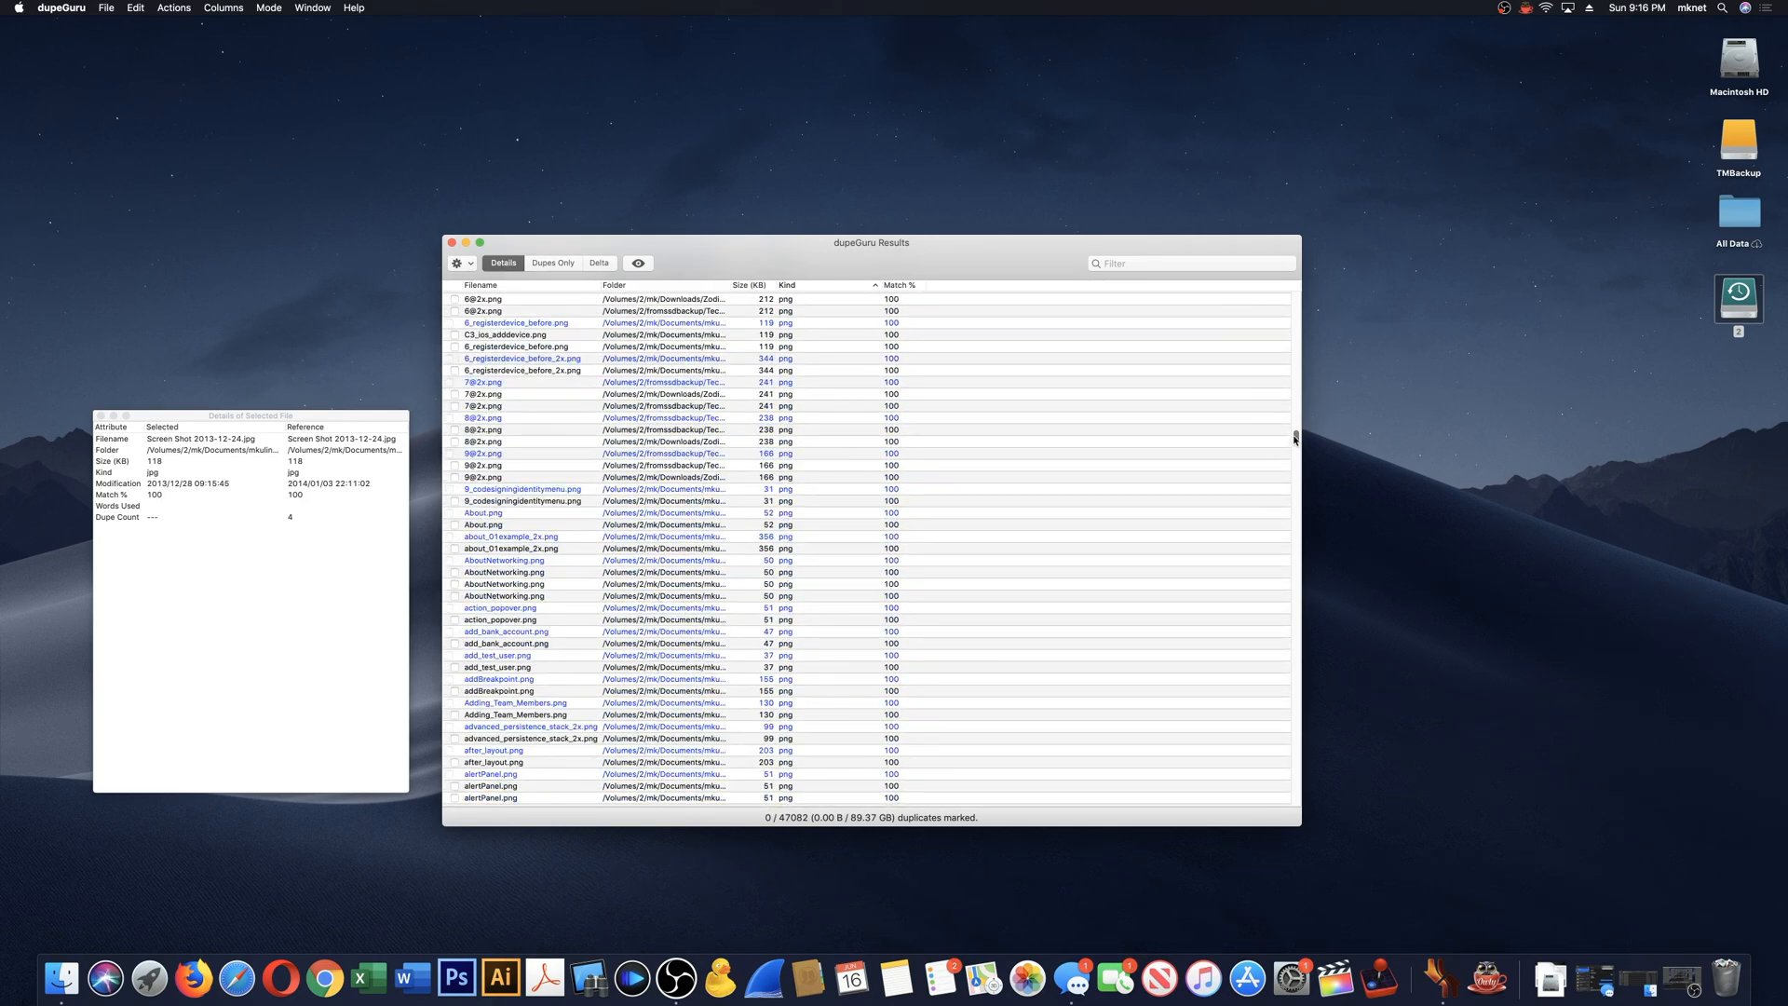
left_click(565, 270)
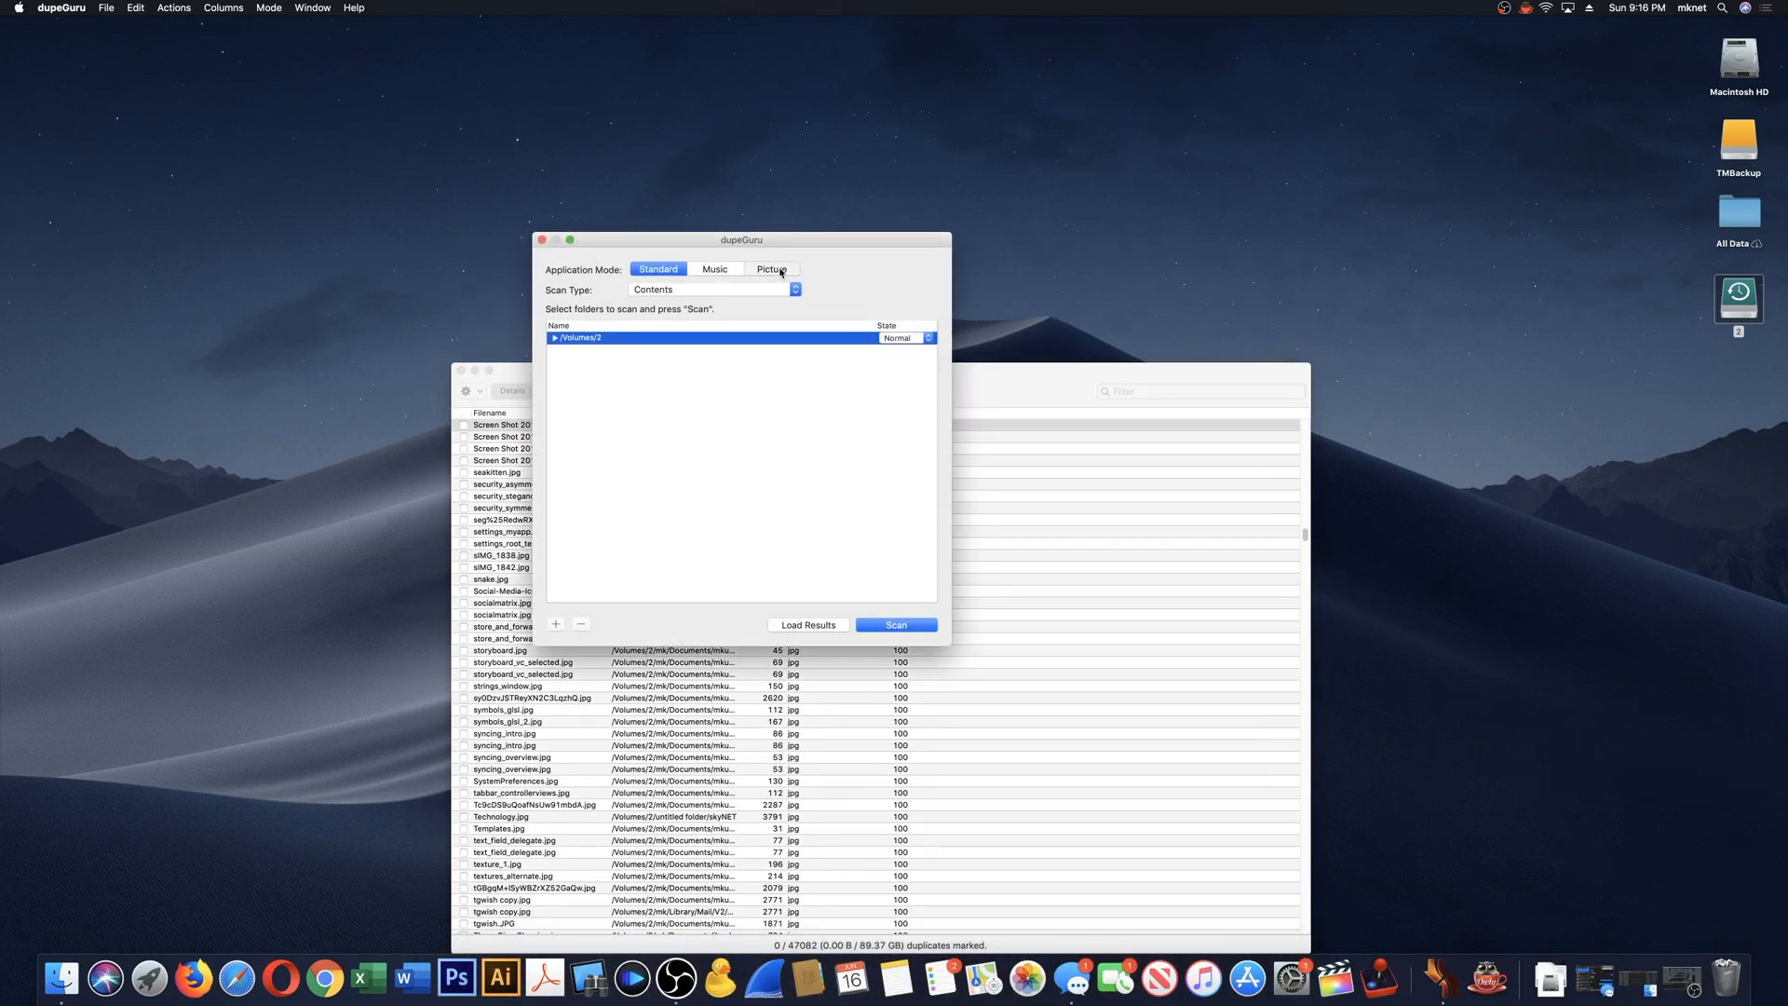
left_click(771, 270)
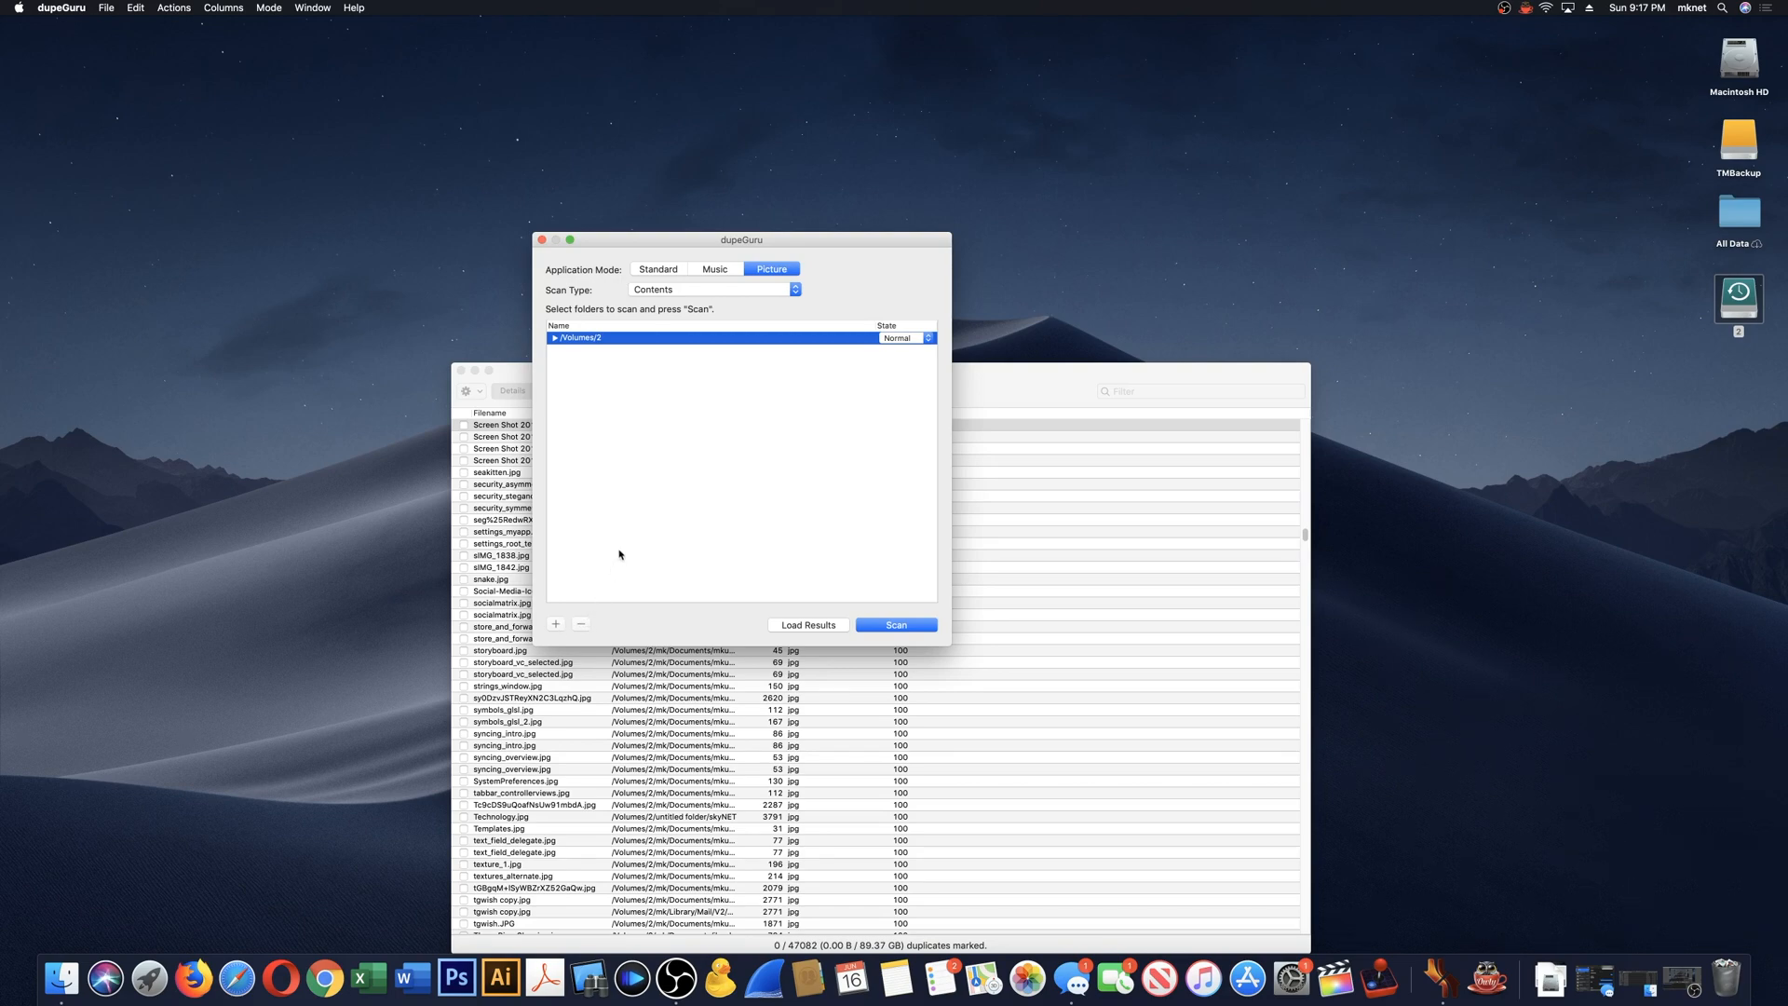
- Start adding another scan folder and choose the current user's home folder under Users on Macintosh HD
left_click(556, 624)
left_click(614, 624)
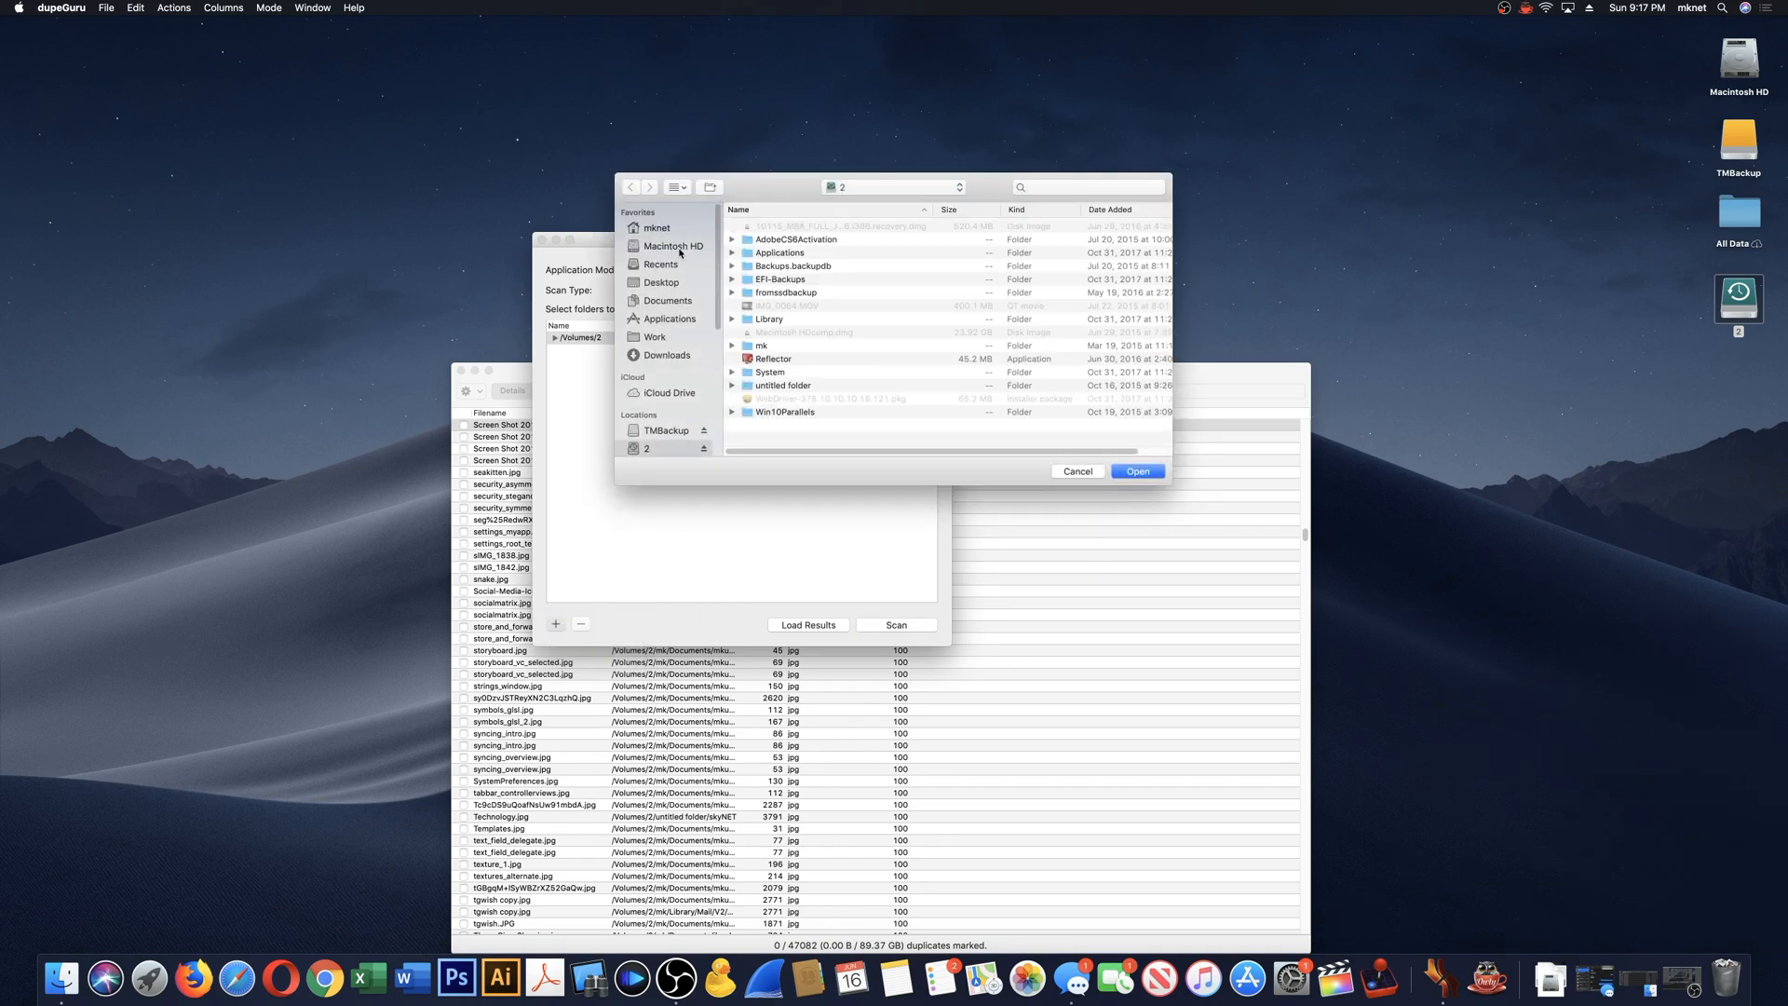
left_click(664, 248)
scroll(705, 256, "down", 1)
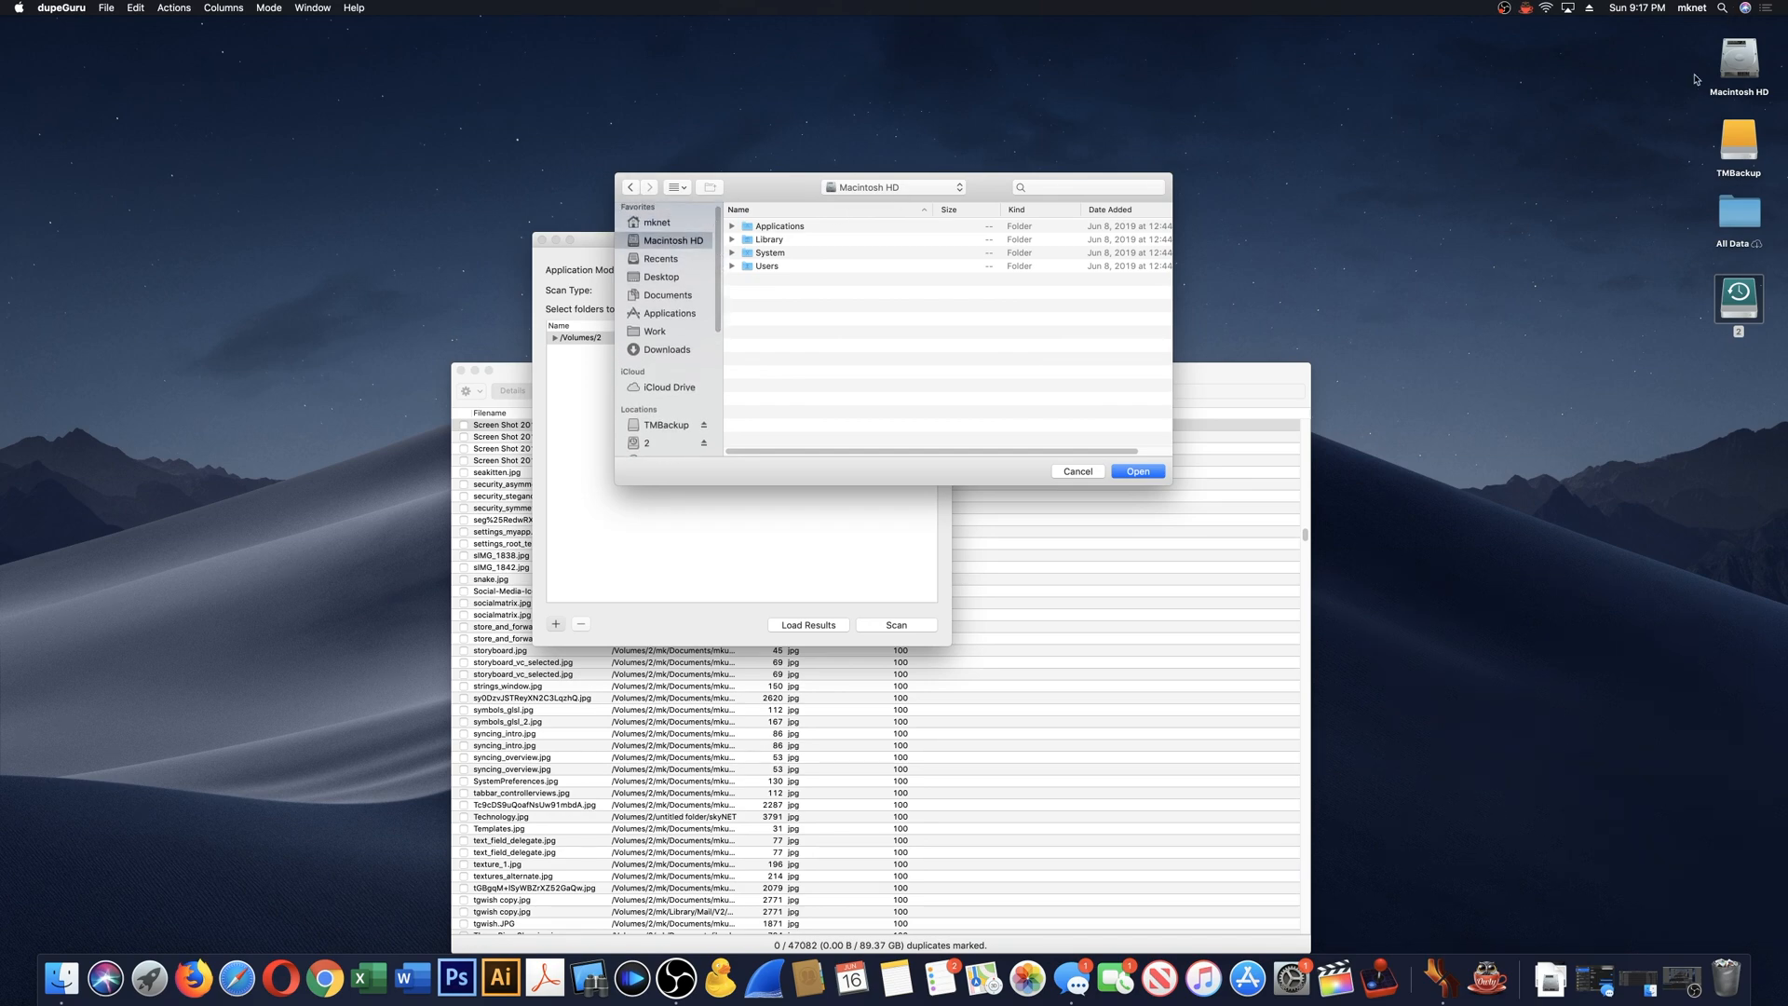
double_click(771, 267)
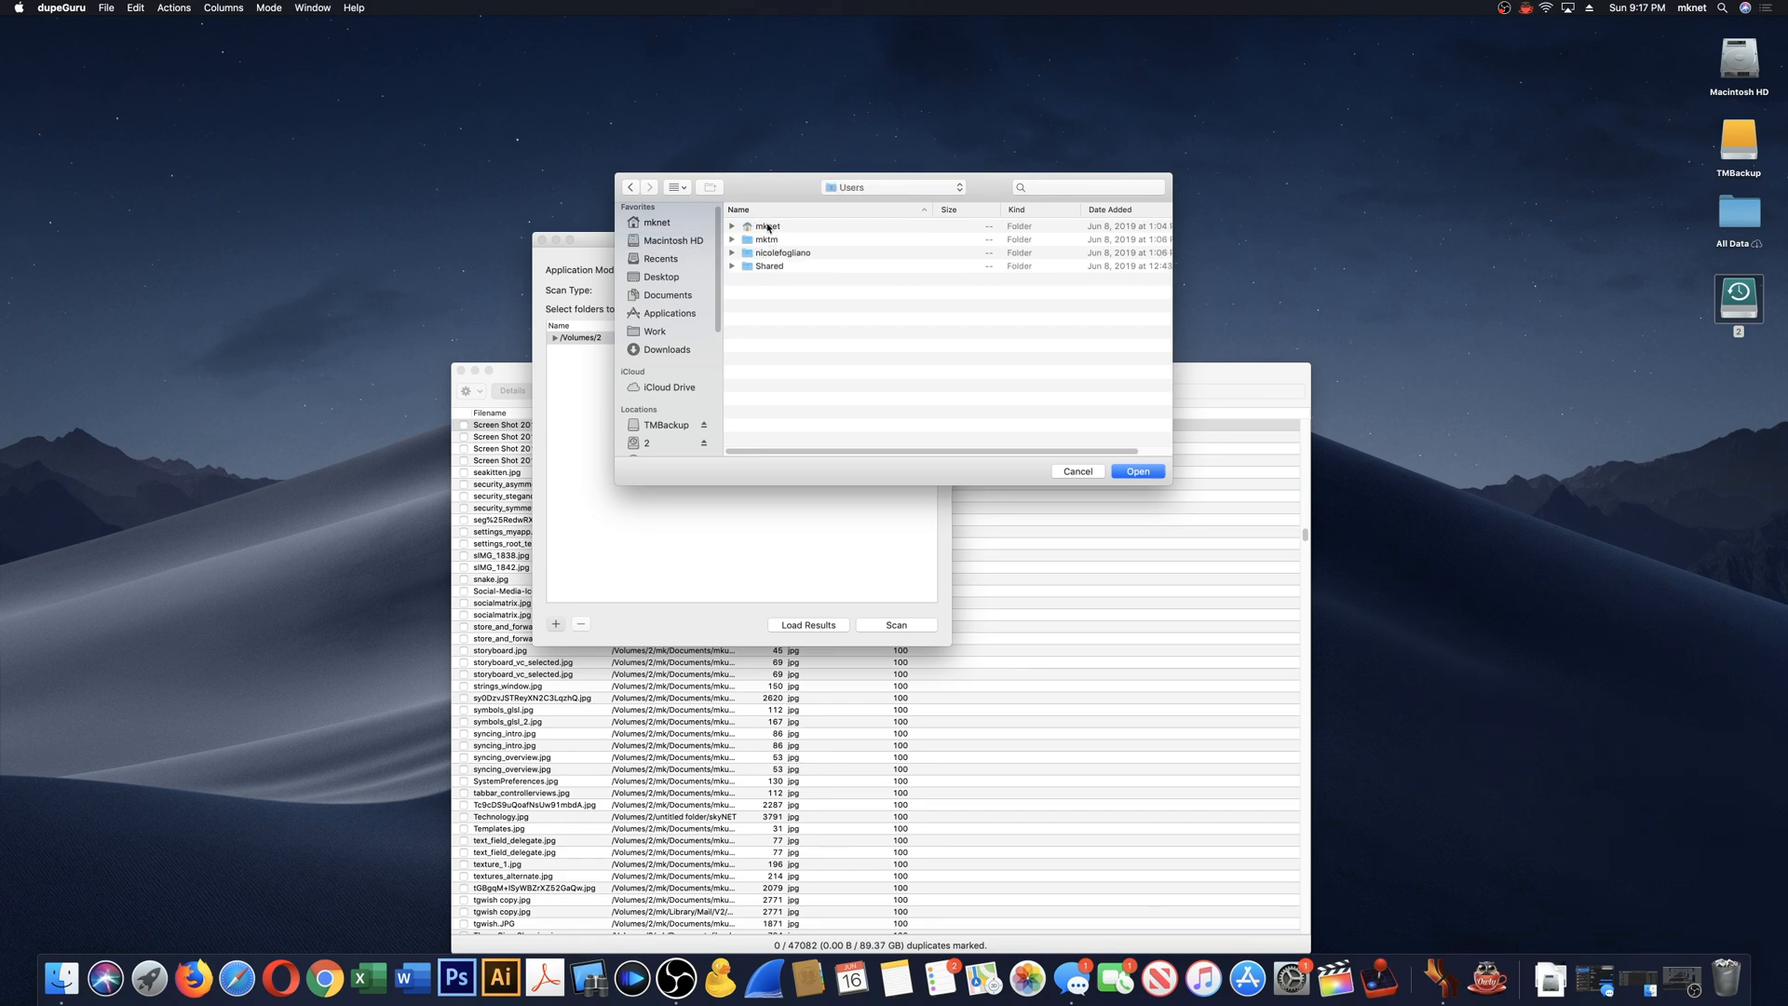
left_click(768, 227)
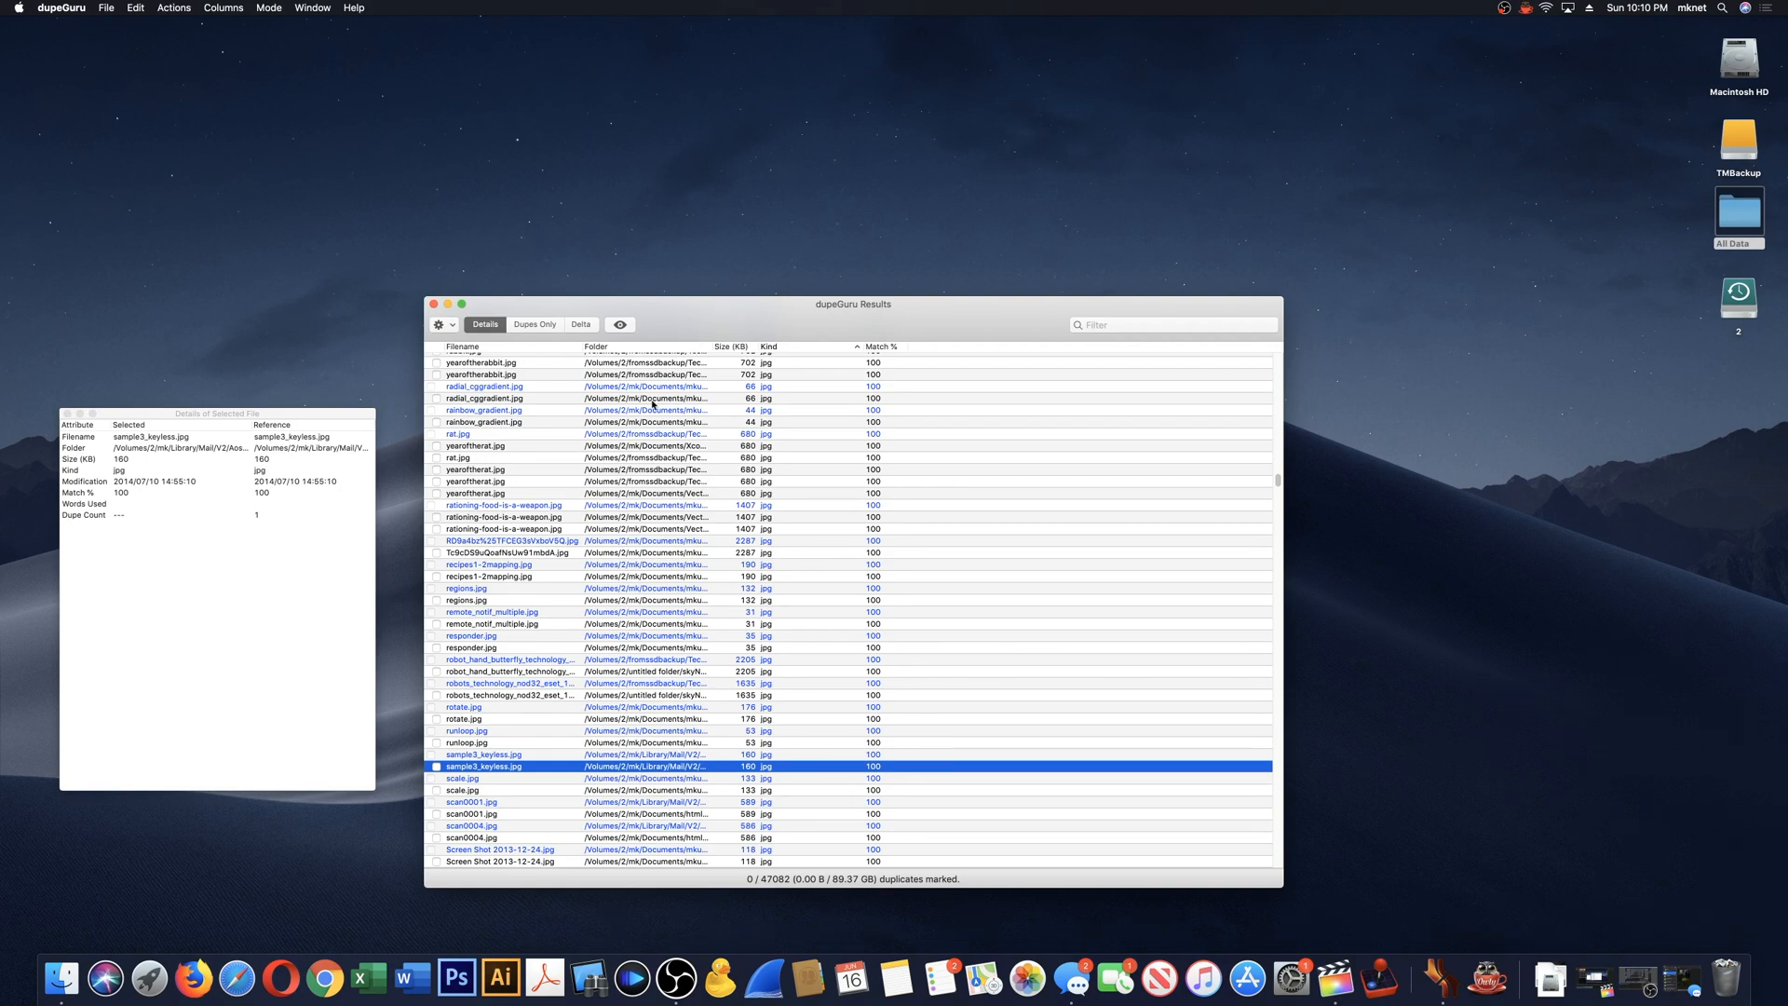
- Mark the sample3_keyless.jpg duplicate for sending to Trash and enable Link deleted files with Symlink and Directly delete files
left_click(436, 767)
left_click(452, 326)
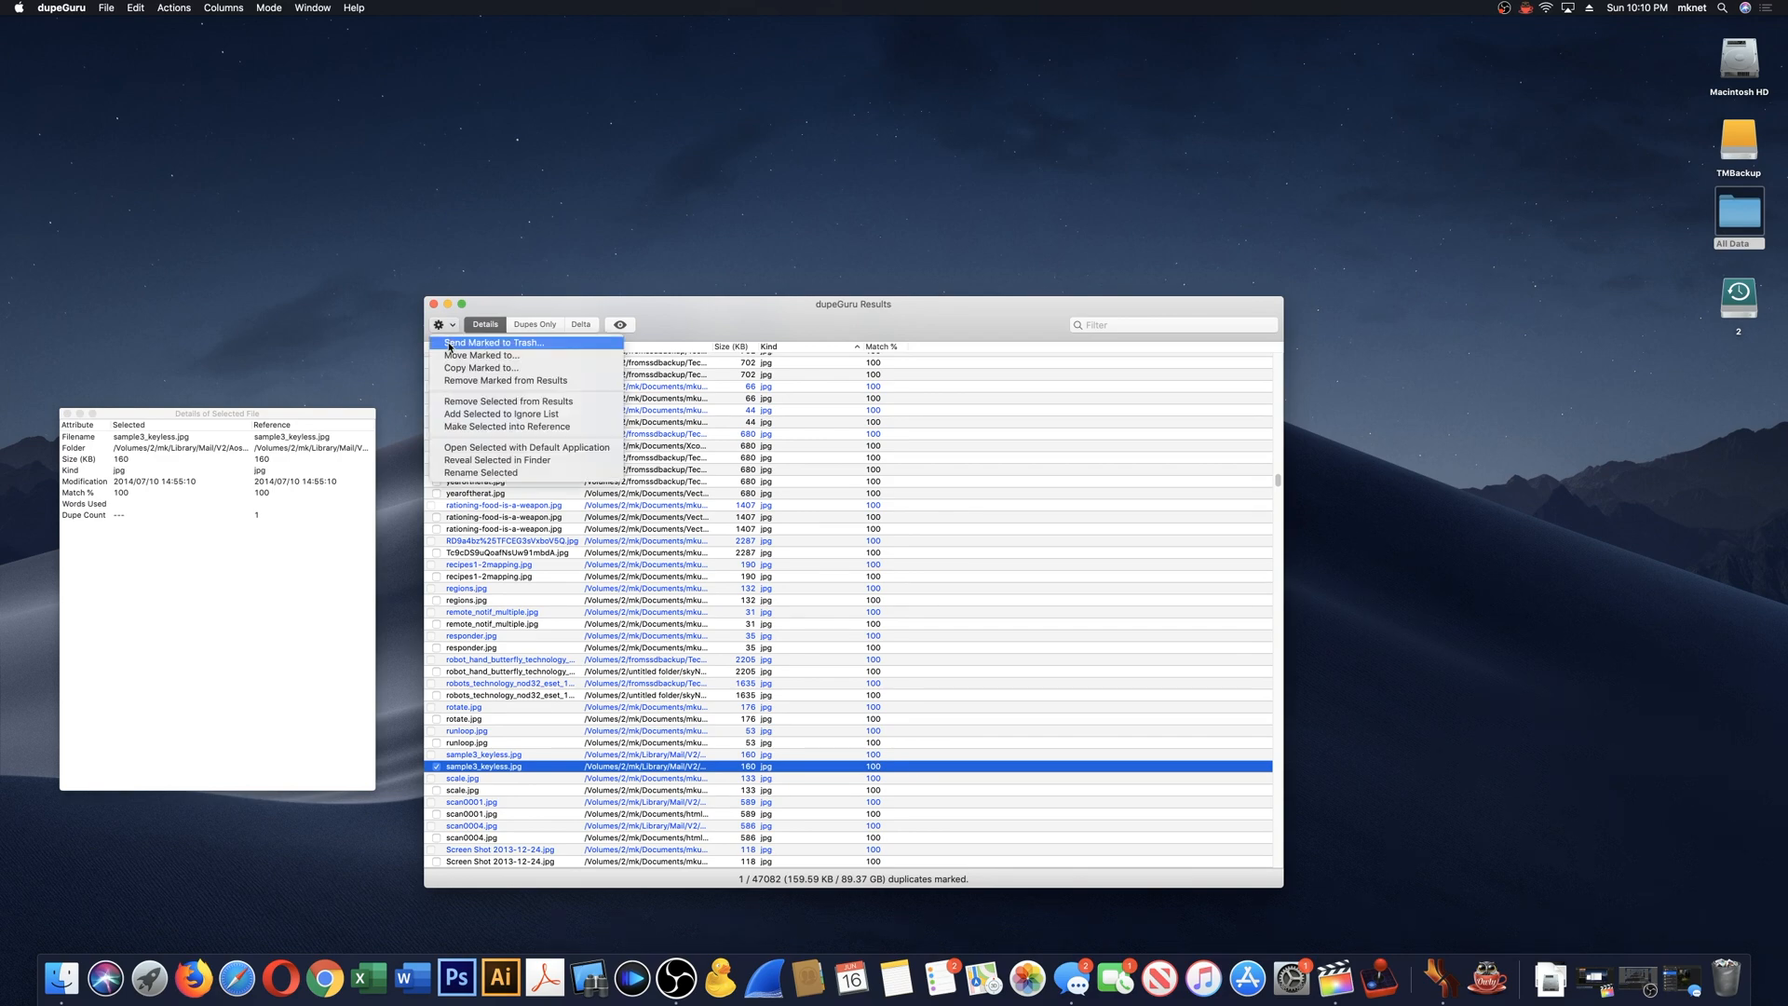
left_click(527, 344)
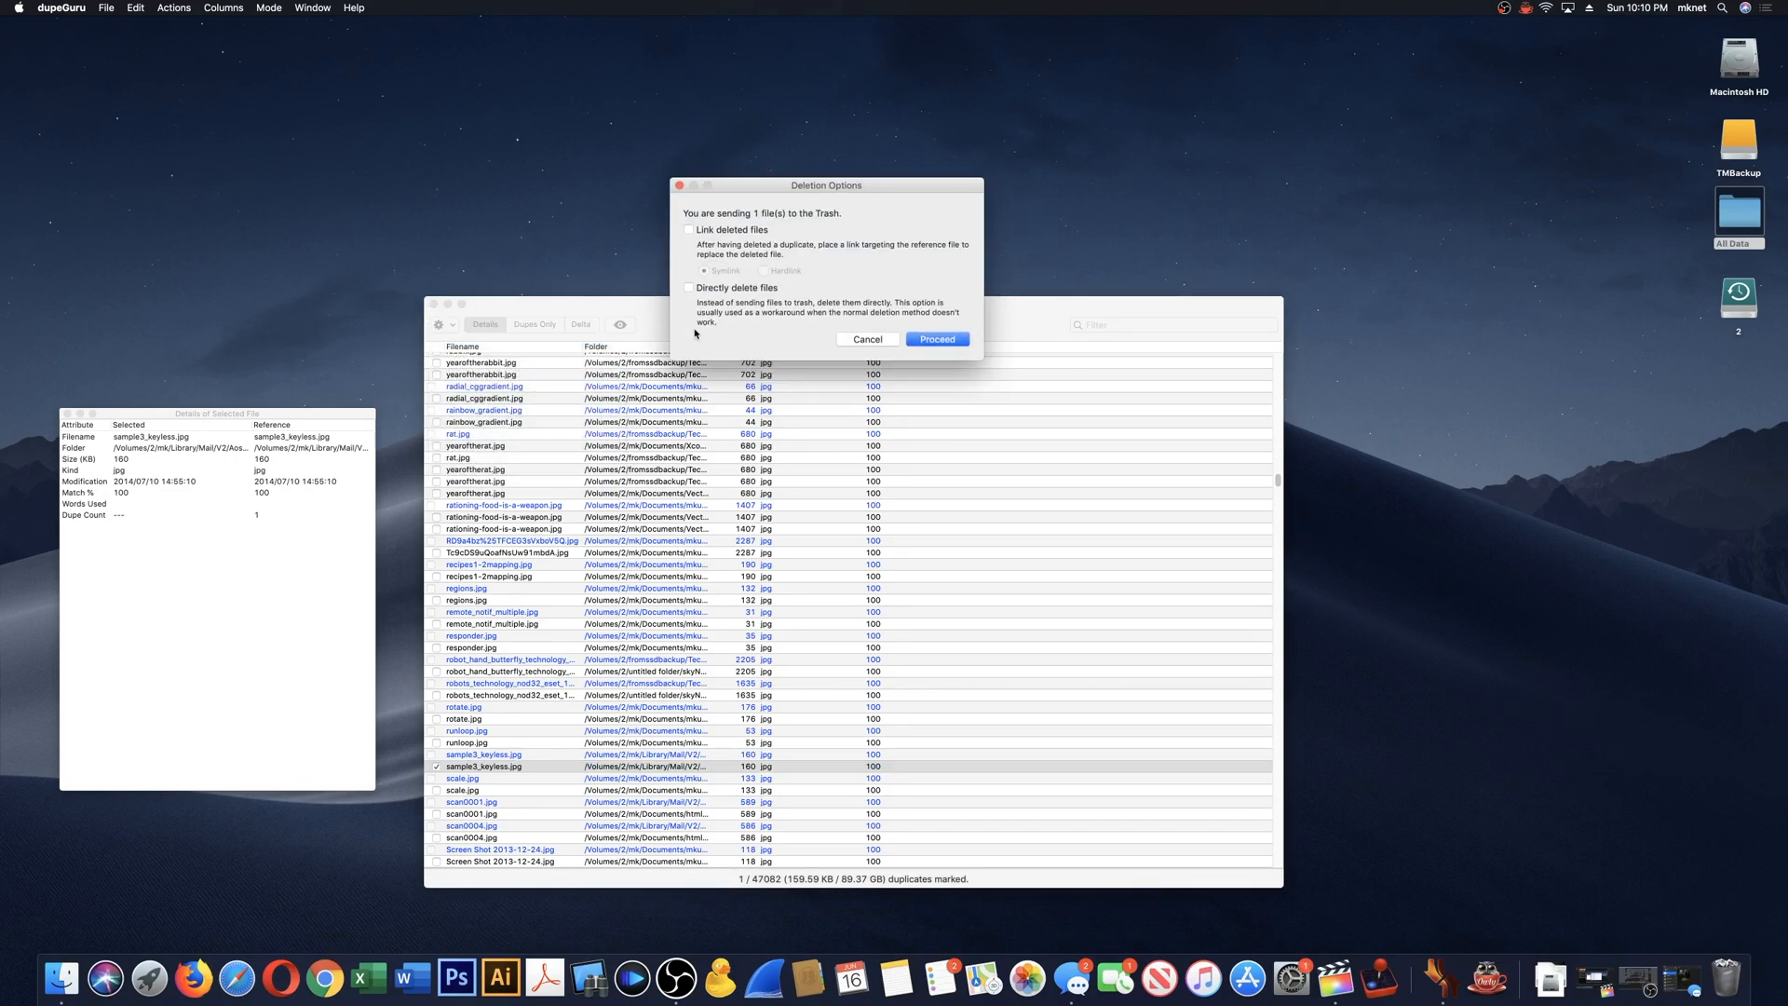
left_click(690, 230)
left_click(690, 289)
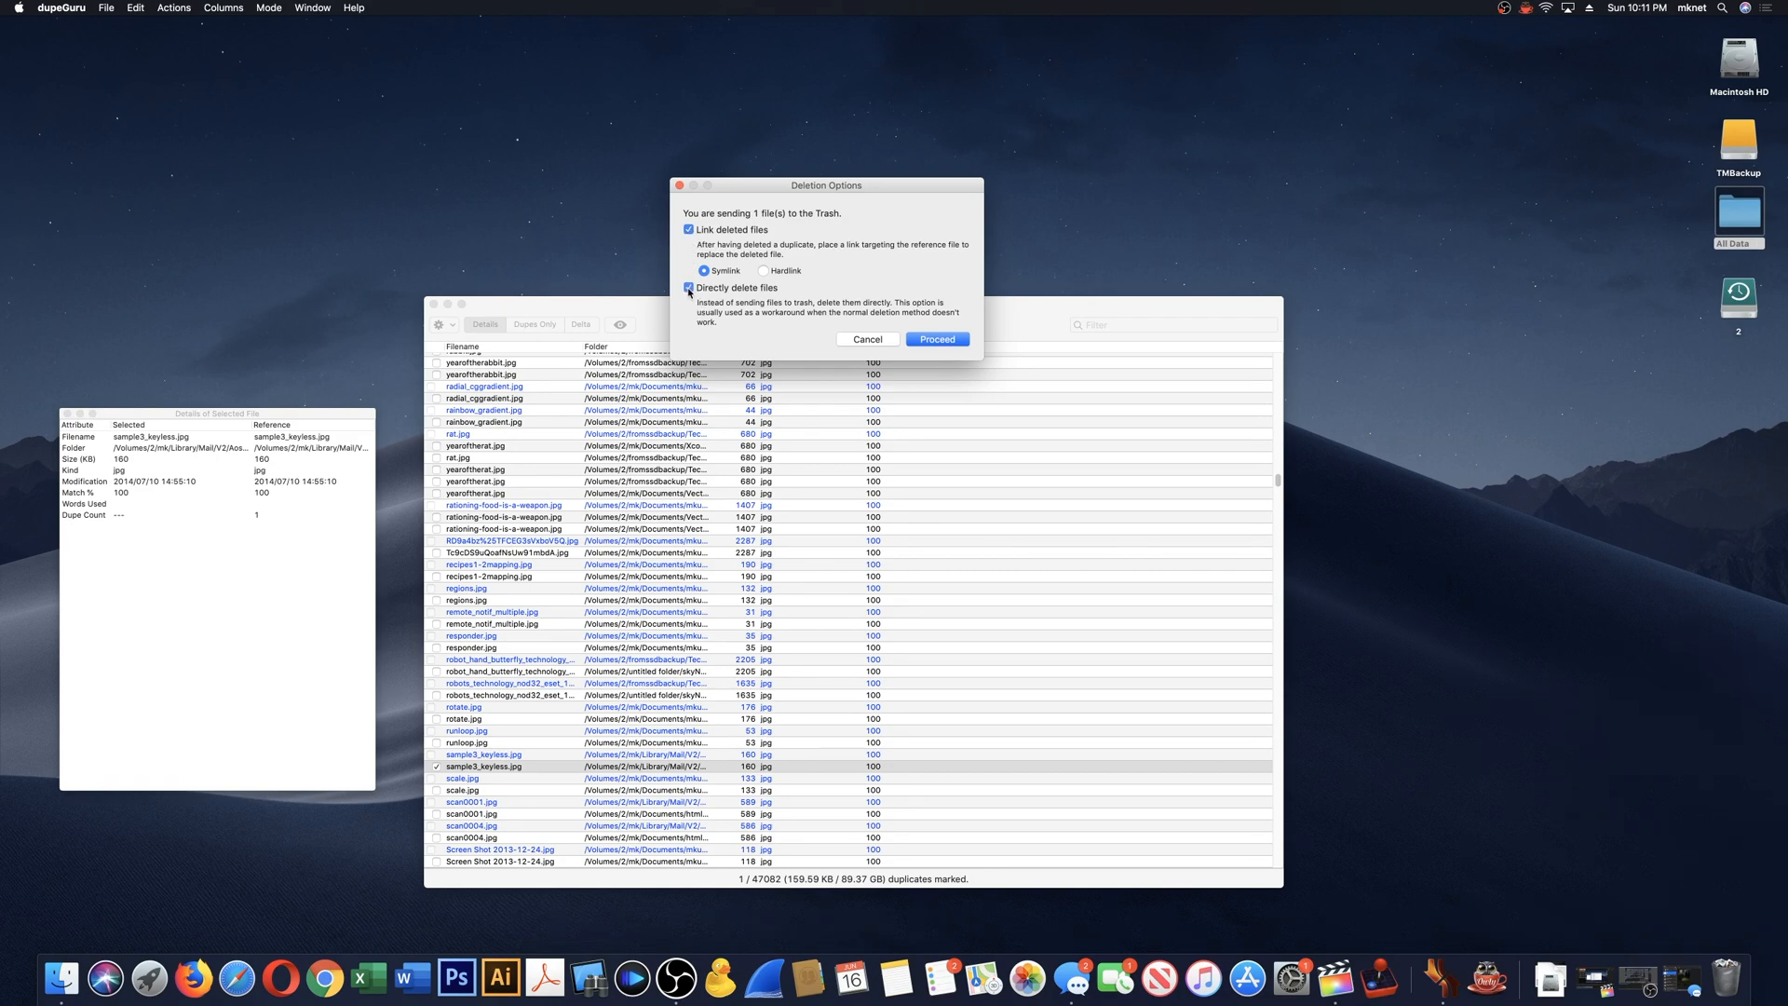